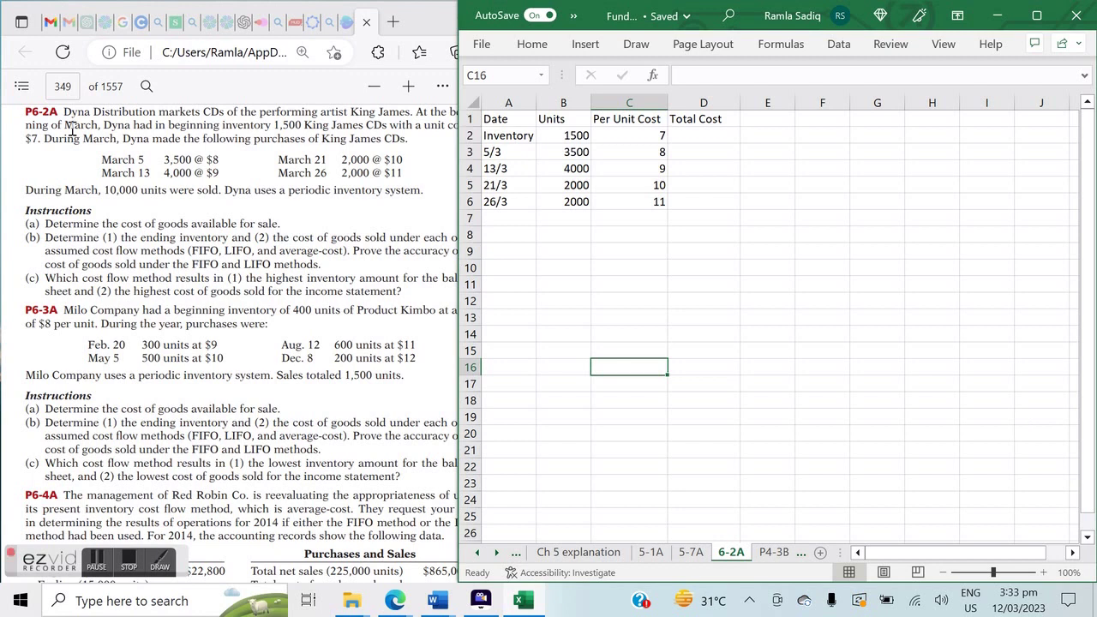
Calculate the beginning inventory's total cost in D2 with the formula =C2*B2
{"action": "left_click", "coordinate": [290, 121]}
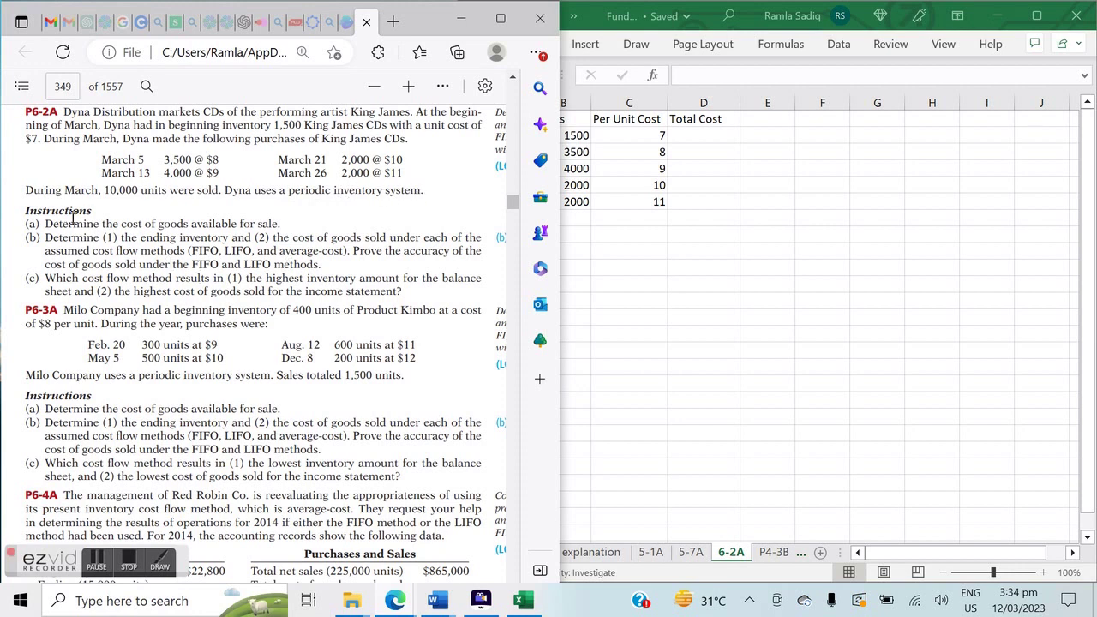
{"action": "left_click", "coordinate": [637, 245]}
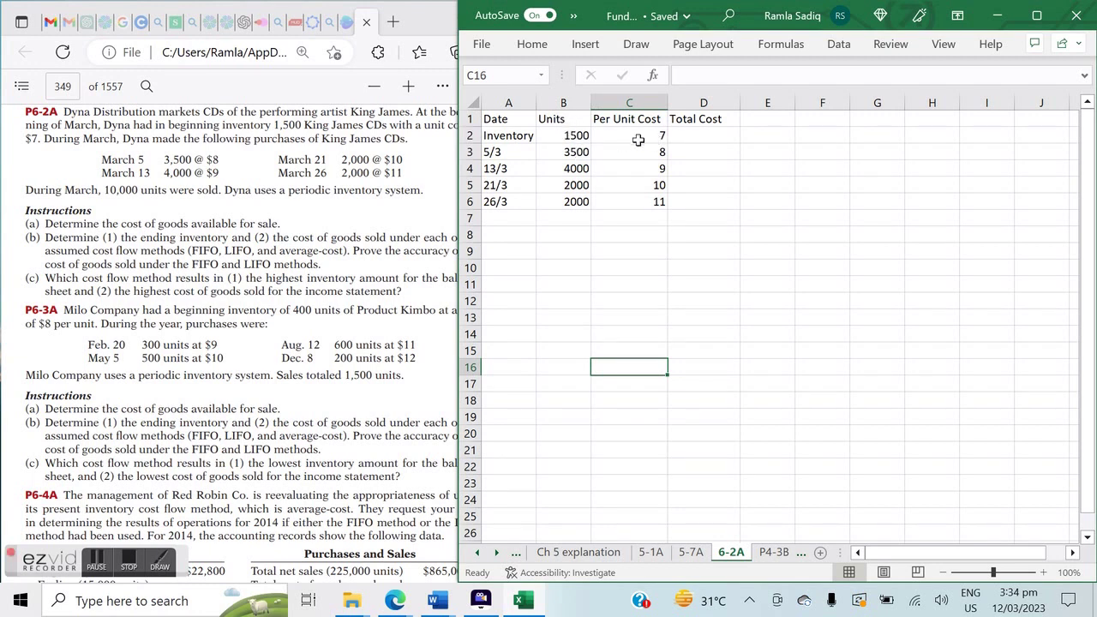
{"action": "left_click", "coordinate": [701, 133]}
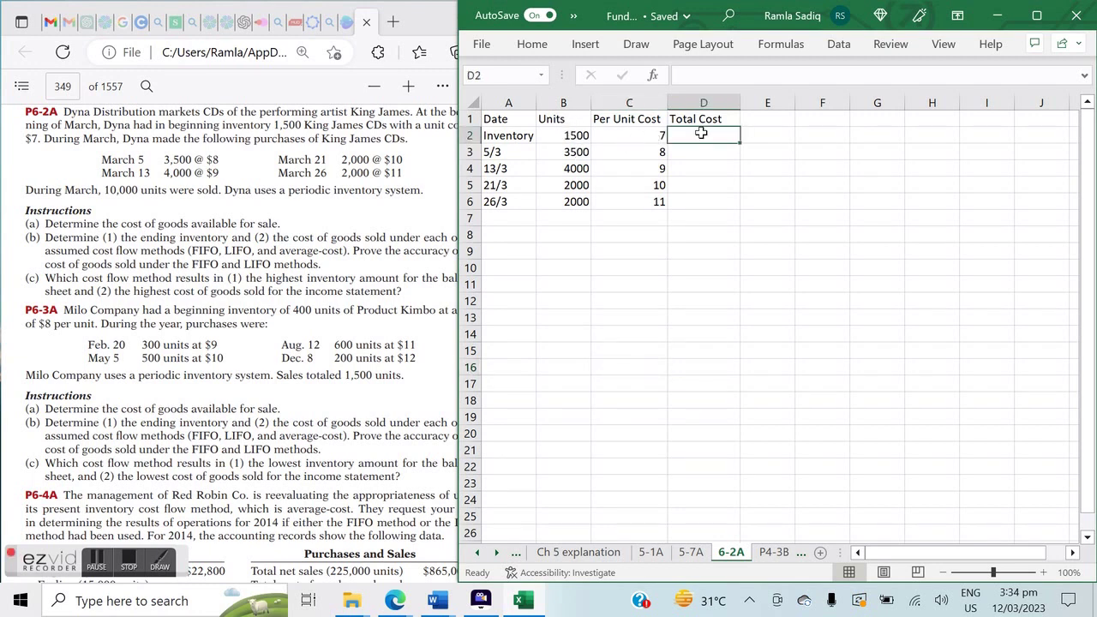
{"action": "type", "text": "="}
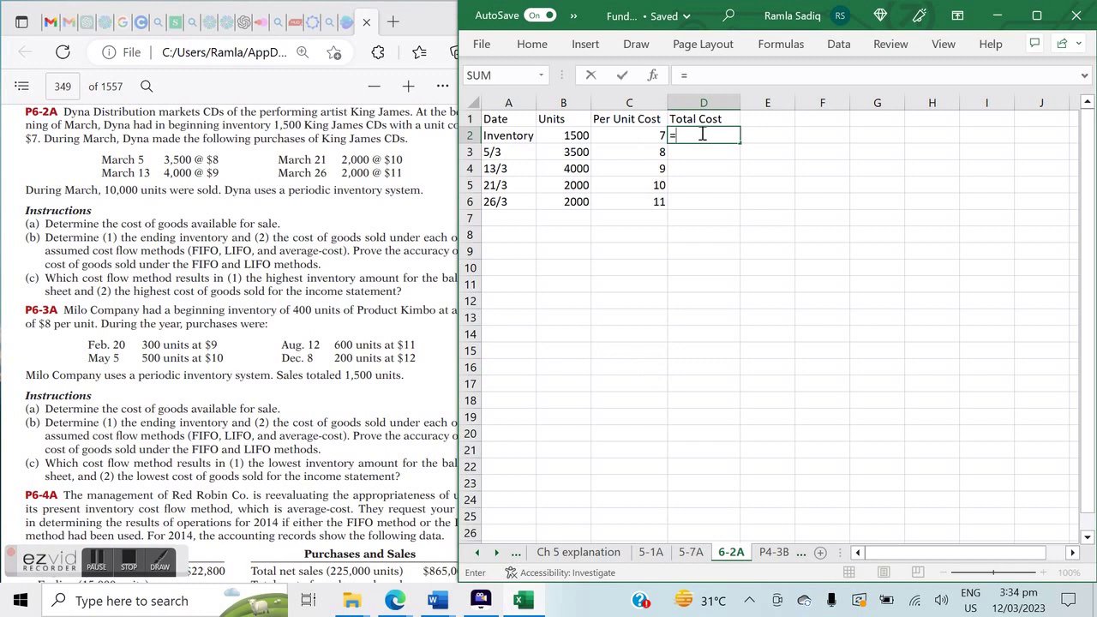
{"action": "left_click", "coordinate": [644, 136]}
{"action": "type", "text": "*"}
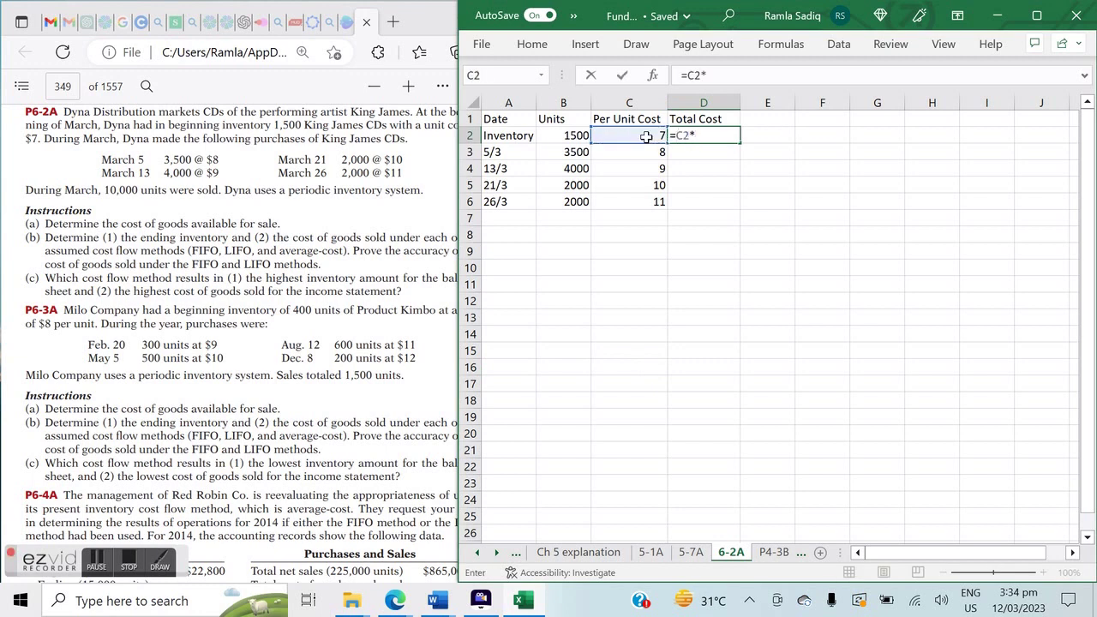
{"action": "left_click", "coordinate": [574, 135]}
{"action": "key", "text": "Return"}
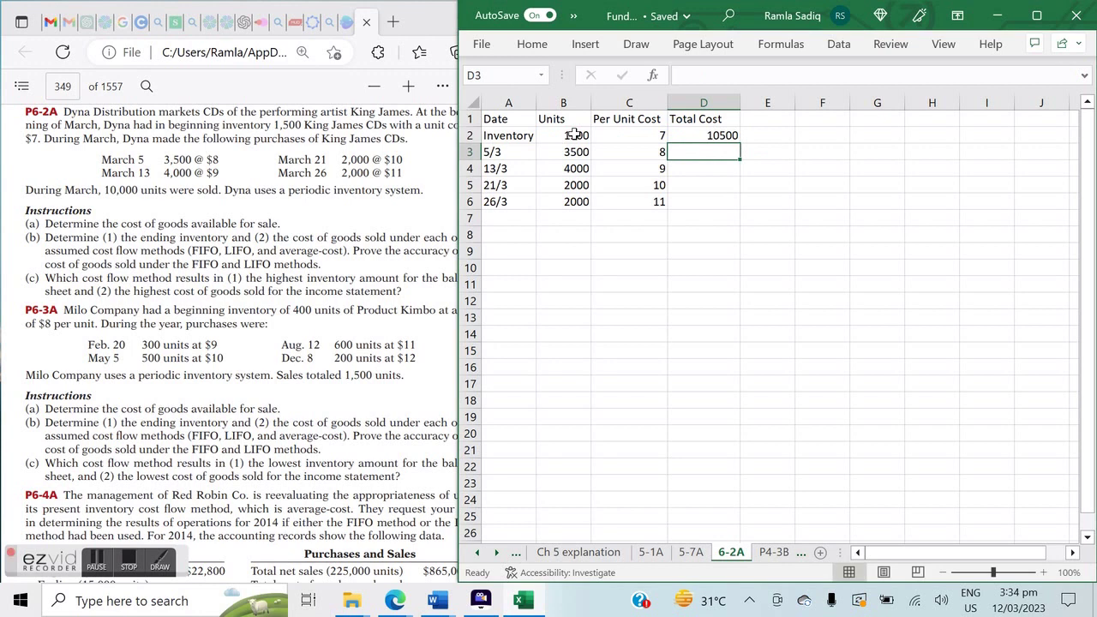
Calculate the 5/3 purchase's total cost in D3 with the formula =C3*B3
{"action": "type", "text": "="}
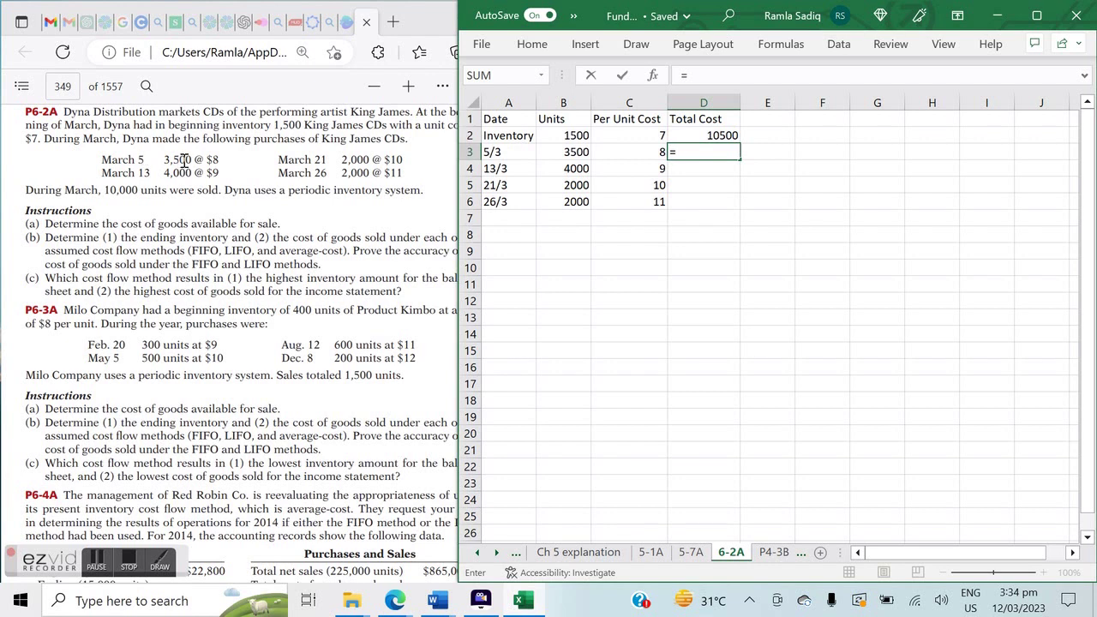
{"action": "left_click", "coordinate": [645, 151]}
{"action": "type", "text": "*"}
{"action": "left_click", "coordinate": [577, 151]}
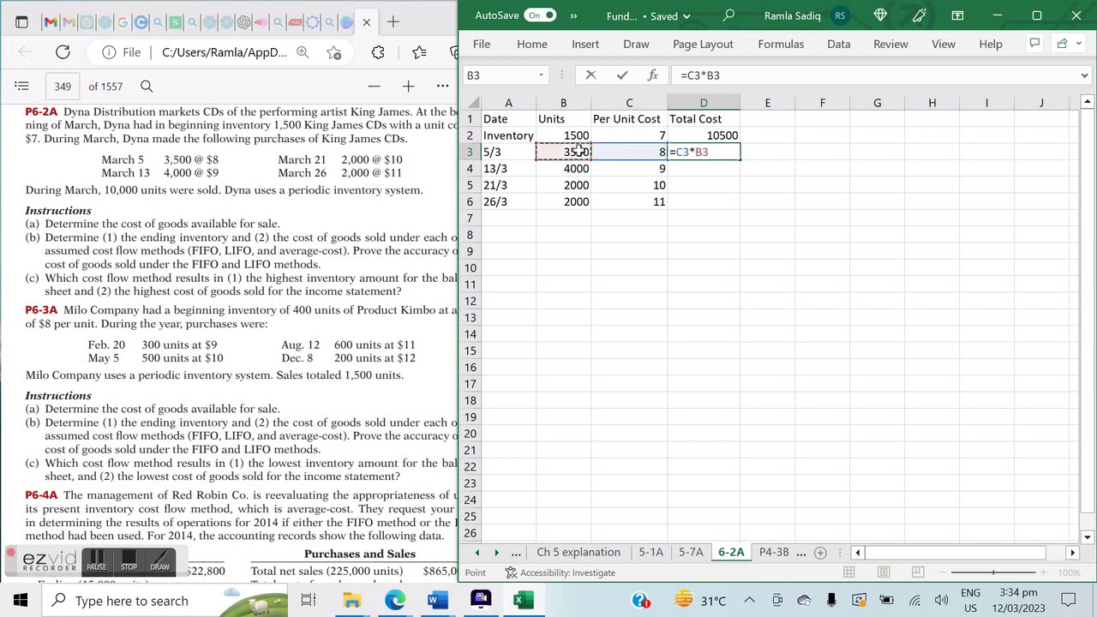
{"action": "key", "text": "Return"}
Calculate the 13/3 purchase's total cost in D4 by multiplying its unit cost by its units, =C4*B4
{"action": "type", "text": "="}
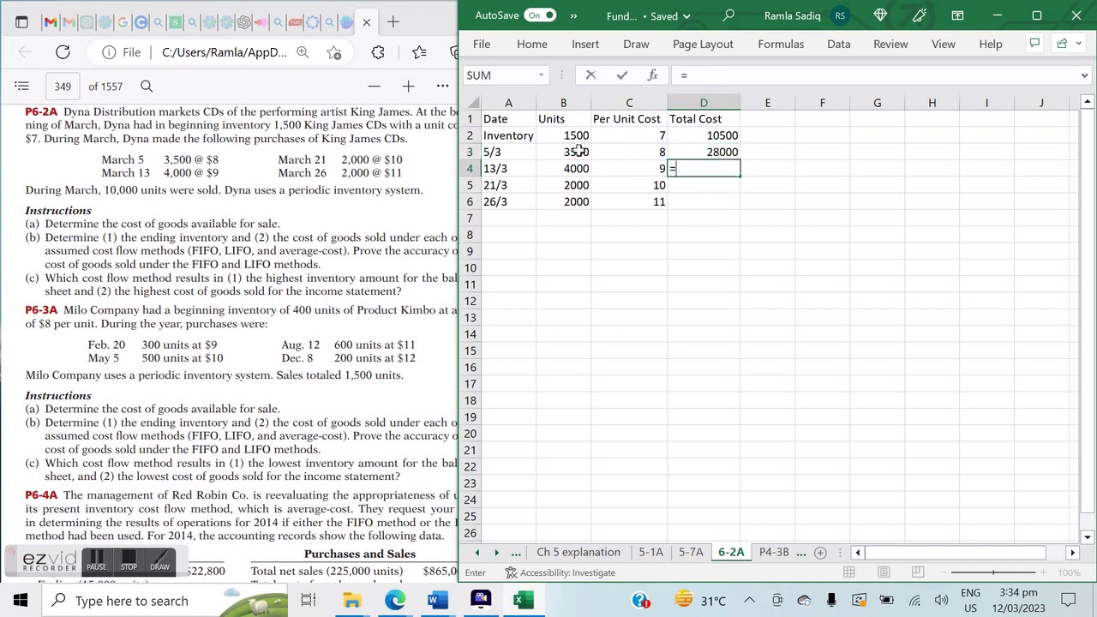
{"action": "left_click", "coordinate": [624, 169]}
{"action": "type", "text": "*"}
{"action": "left_click", "coordinate": [562, 171]}
{"action": "key", "text": "Return"}
Calculate the 21/3 purchase's total cost in D5 by multiplying its unit cost by its units, =C5*B5
{"action": "type", "text": "="}
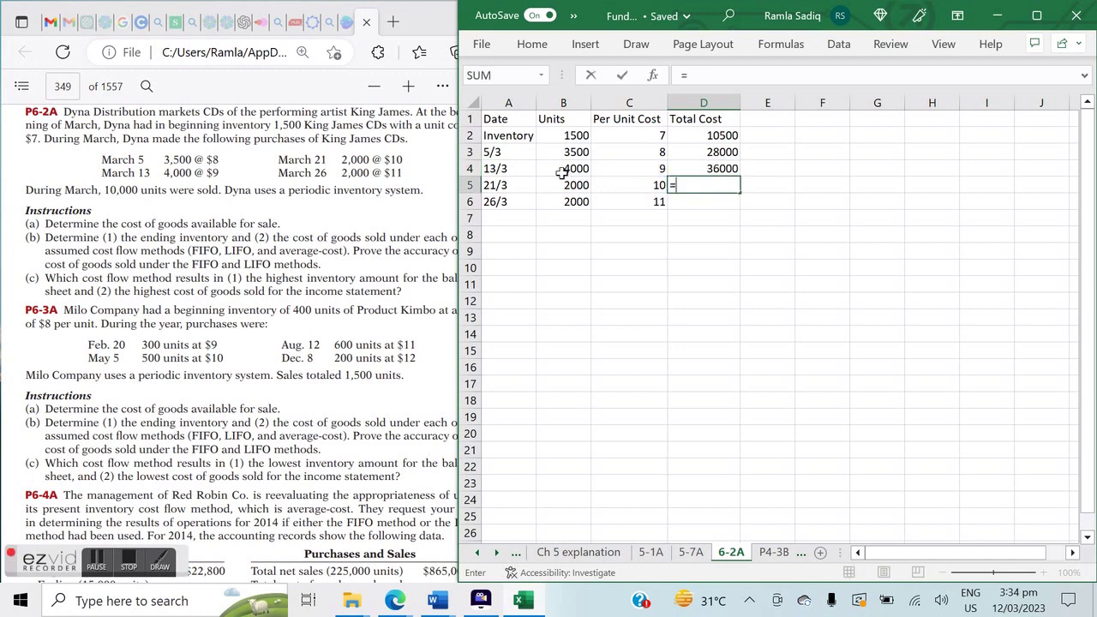
{"action": "left_click", "coordinate": [645, 183]}
{"action": "type", "text": "*"}
{"action": "left_click", "coordinate": [573, 184]}
{"action": "key", "text": "Return"}
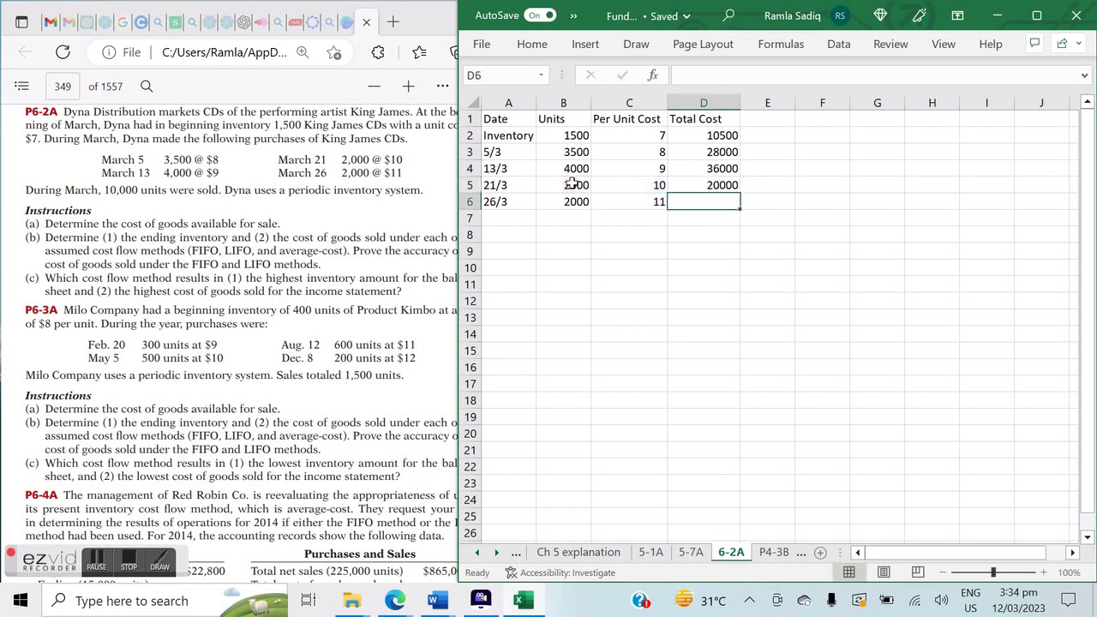
Calculate the 26/3 purchase's total cost in D6 by multiplying its unit cost by its units, =C6*B6
{"action": "type", "text": "="}
{"action": "left_click", "coordinate": [653, 201]}
{"action": "type", "text": "*"}
{"action": "left_click", "coordinate": [579, 202]}
{"action": "key", "text": "Return"}
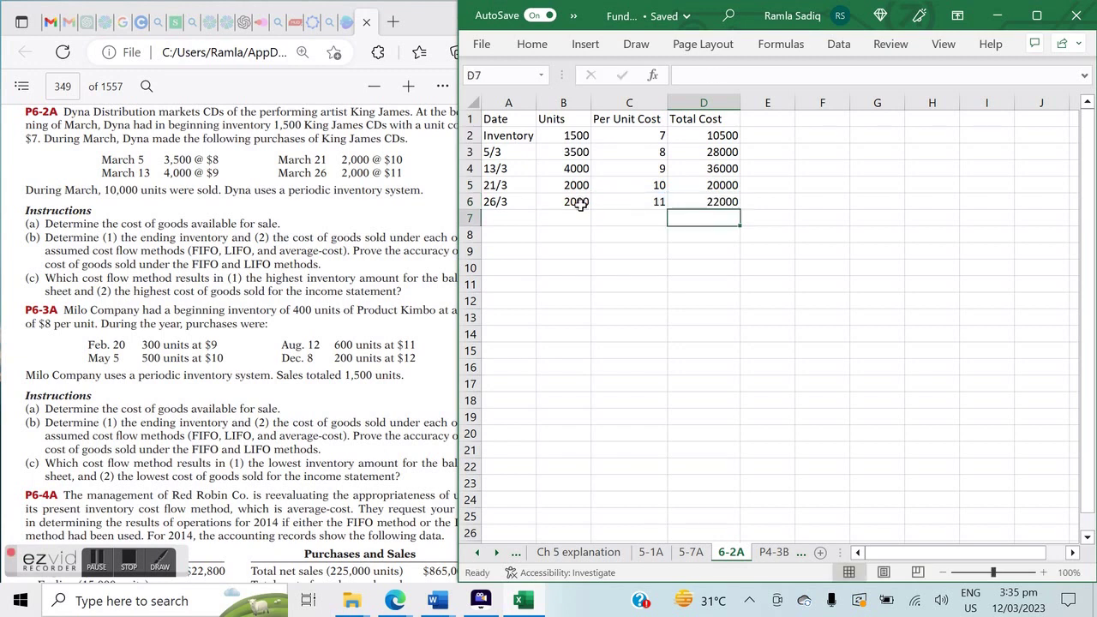
Total the Total Cost column in D7 with =SUM(D2:D6) and make the result bold
{"action": "type", "text": "=SUM("}
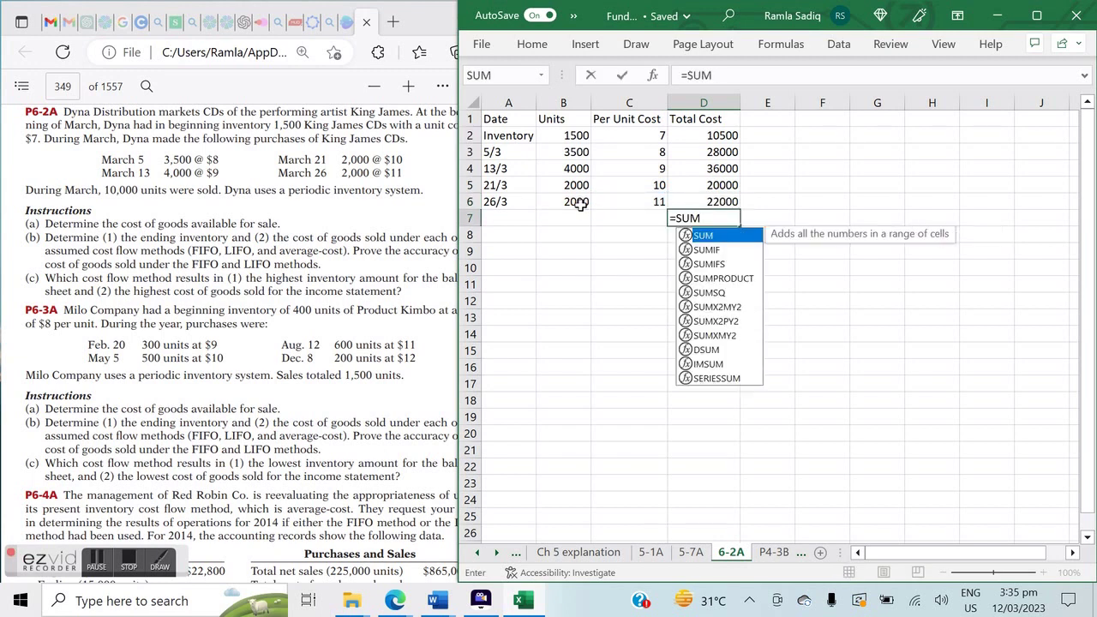
{"action": "key", "text": "Up"}
{"action": "key", "text": "shift+Up"}
{"action": "key", "text": "shift+Up"}
{"action": "key", "text": "shift+Up"}
{"action": "key", "text": "shift+Up"}
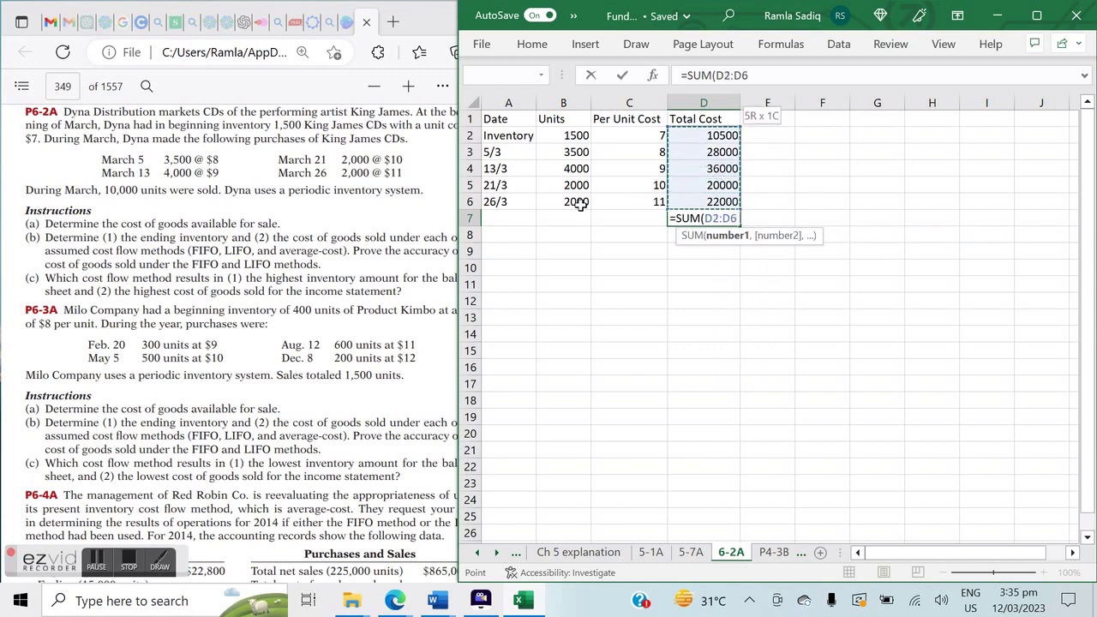
{"action": "key", "text": "ctrl+Return"}
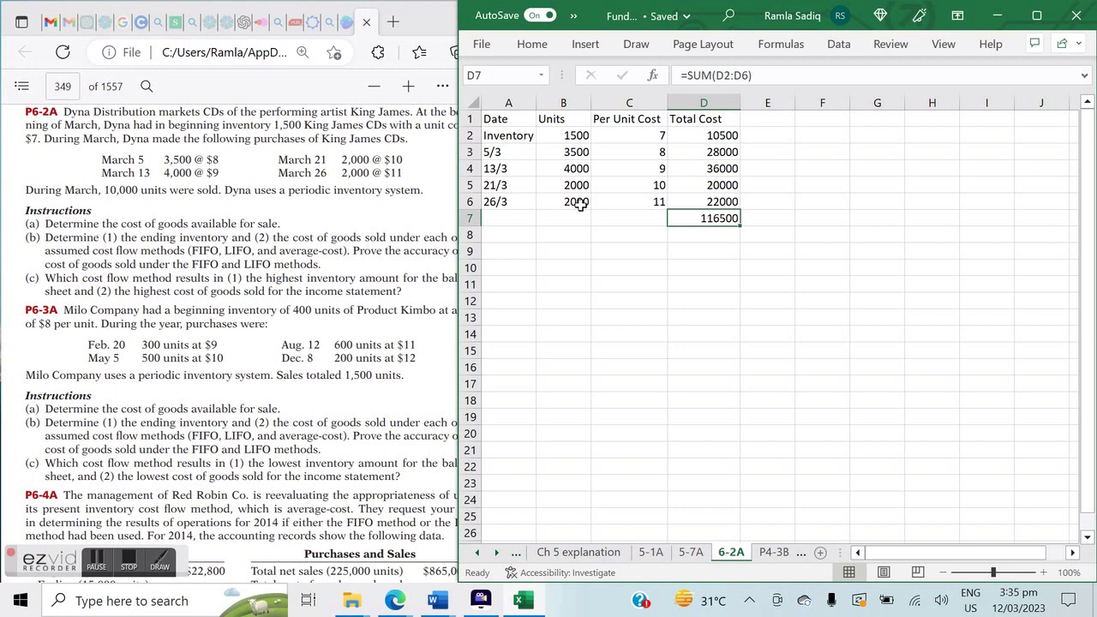
{"action": "key", "text": "ctrl+b"}
Total the Units column in B7 with =SUM(B2:B6) and make the result bold
{"action": "key", "text": "Left"}
{"action": "key", "text": "Left"}
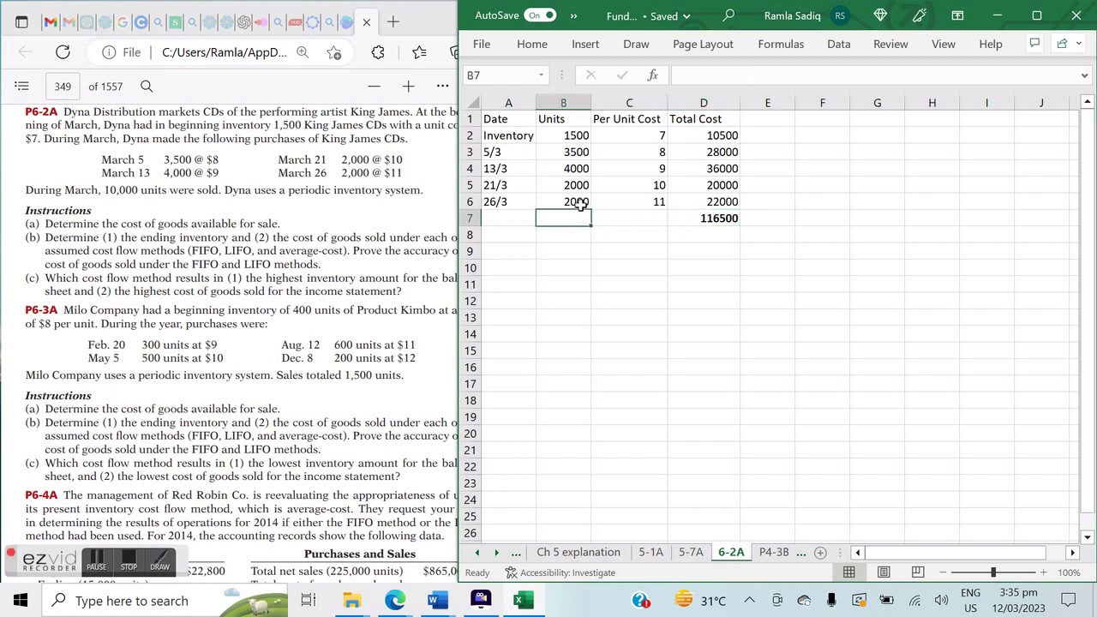
{"action": "type", "text": "=SUM("}
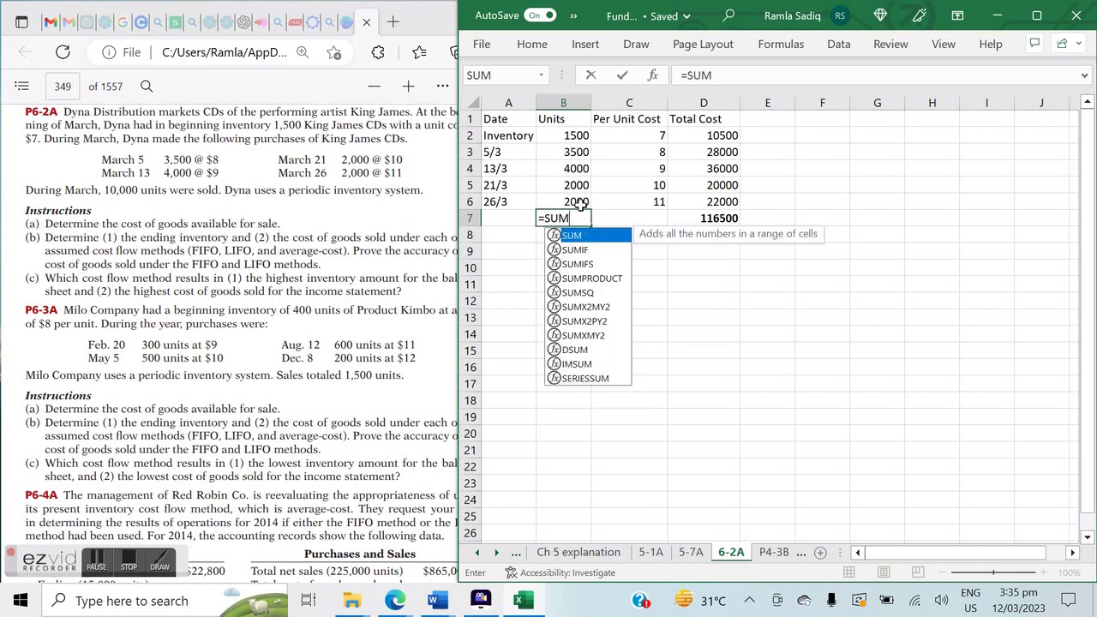
{"action": "key", "text": "Up"}
{"action": "key", "text": "shift+Up"}
{"action": "key", "text": "shift+Up"}
{"action": "key", "text": "shift+Up"}
{"action": "key", "text": "shift+Up"}
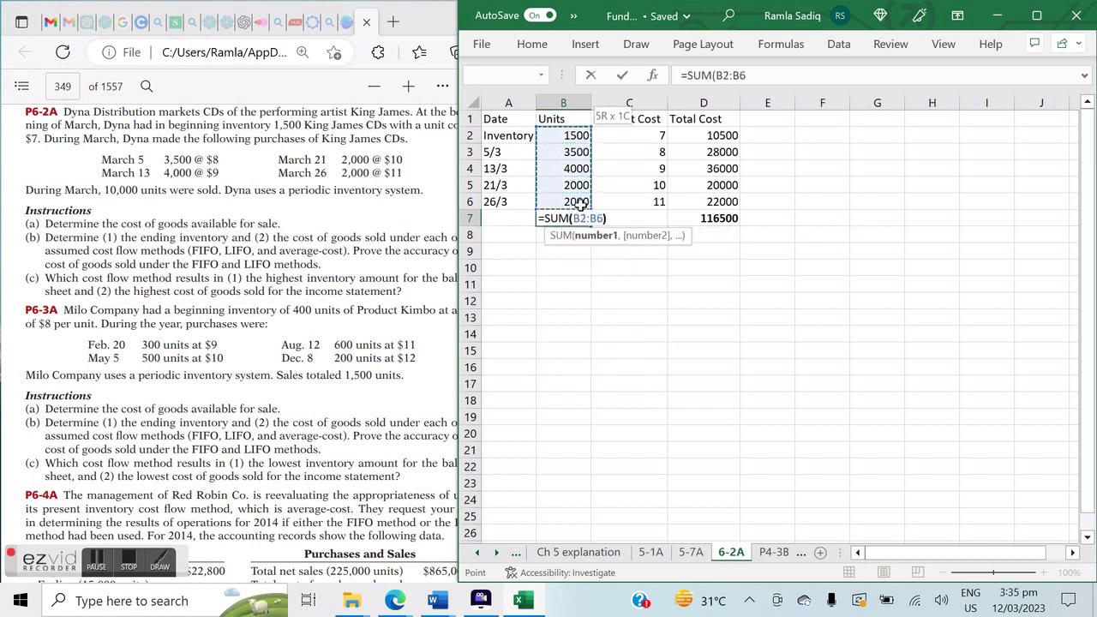
{"action": "key", "text": "Return"}
{"action": "key", "text": "Up"}
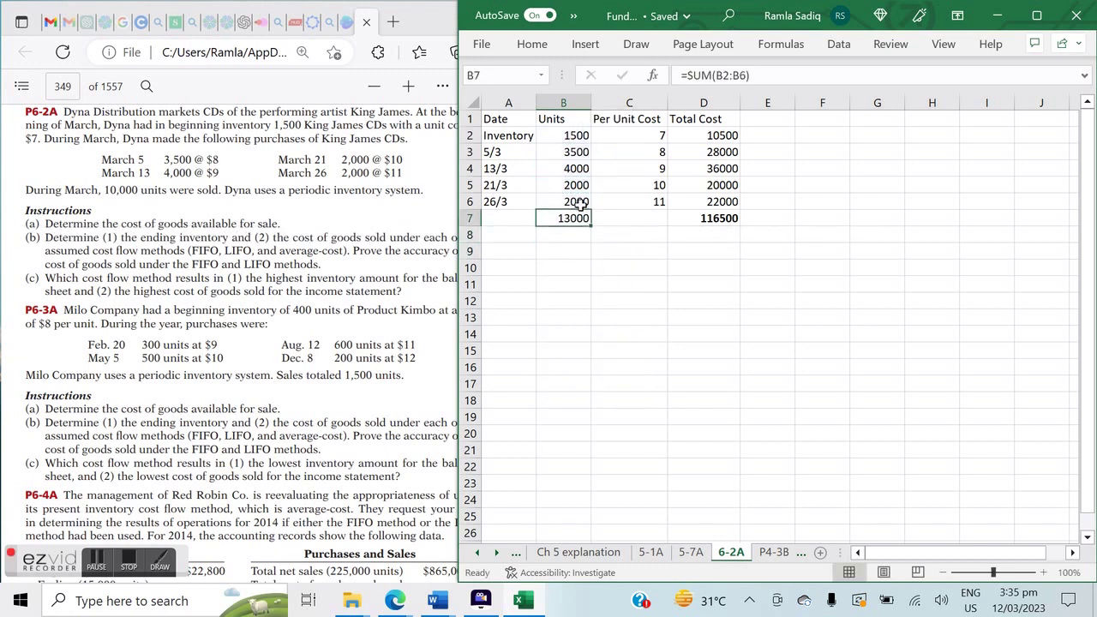
{"action": "key", "text": "ctrl+b"}
{"action": "key", "text": "Down"}
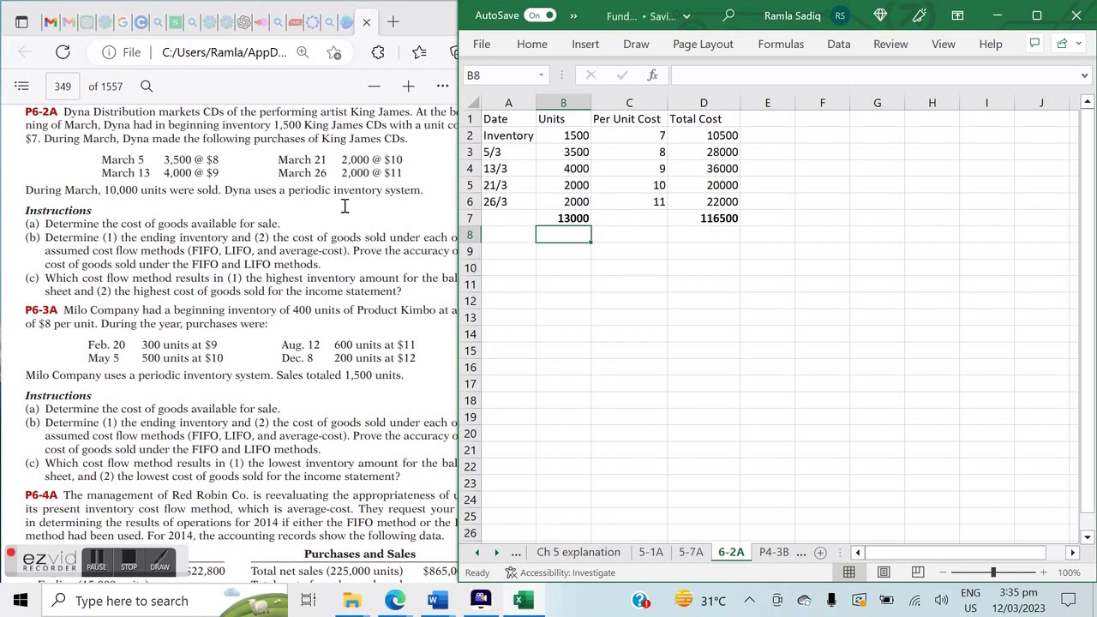
Label the cost total by entering "Cost of Goods Available for Sale" in E7
{"action": "left_click", "coordinate": [718, 219]}
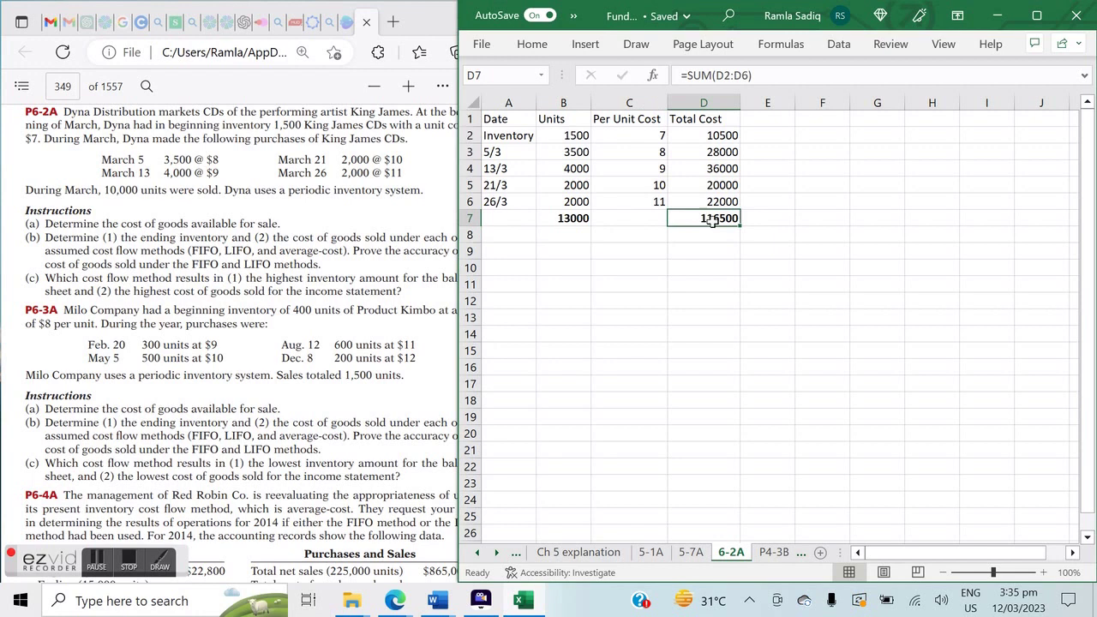
{"action": "left_click", "coordinate": [778, 220]}
{"action": "type", "text": "Cost of Goods"}
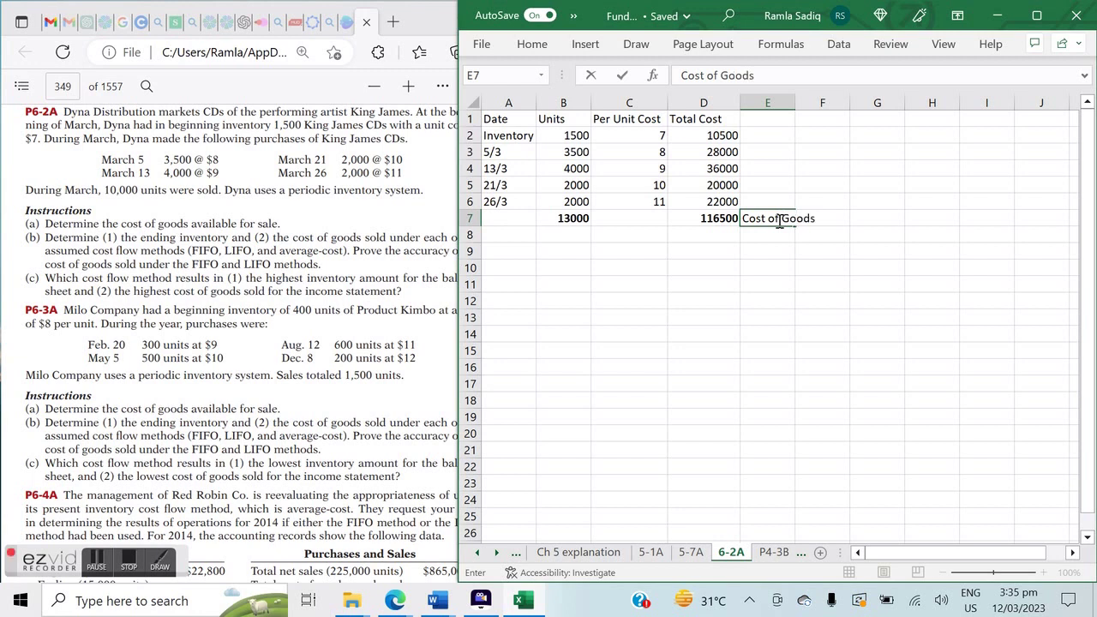
{"action": "type", "text": " Avaia"}
{"action": "type", "text": "able for Sale"}
{"action": "key", "text": "Return"}
{"action": "key", "text": "Left"}
{"action": "key", "text": "Left"}
{"action": "key", "text": "Left"}
{"action": "key", "text": "Left"}
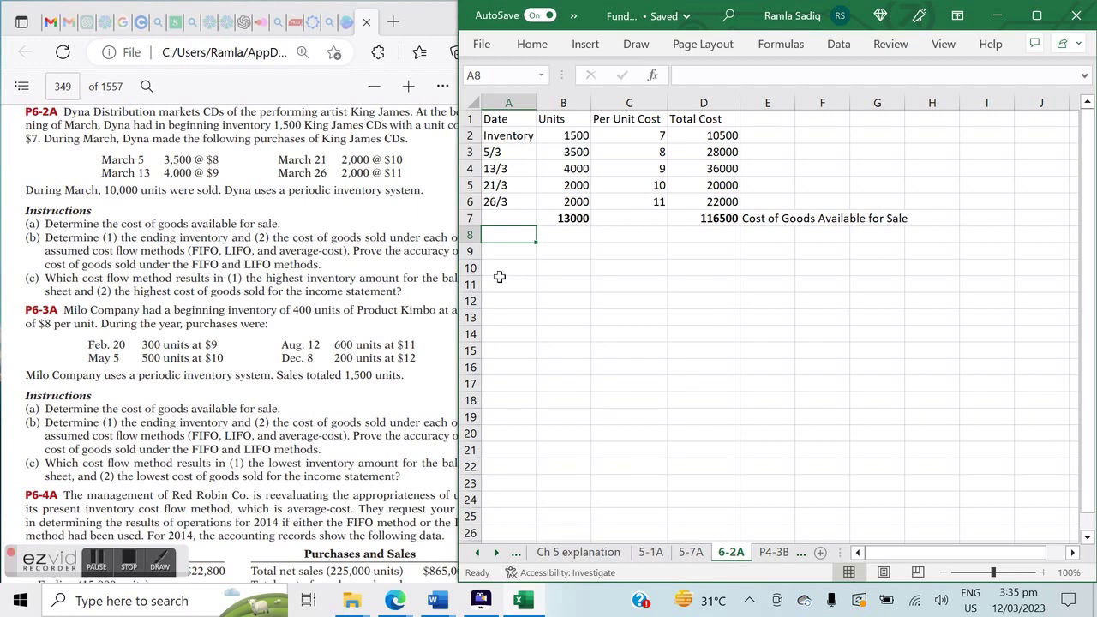
Enter the heading "FIFO" in B9 below the inventory table
{"action": "left_click", "coordinate": [569, 246]}
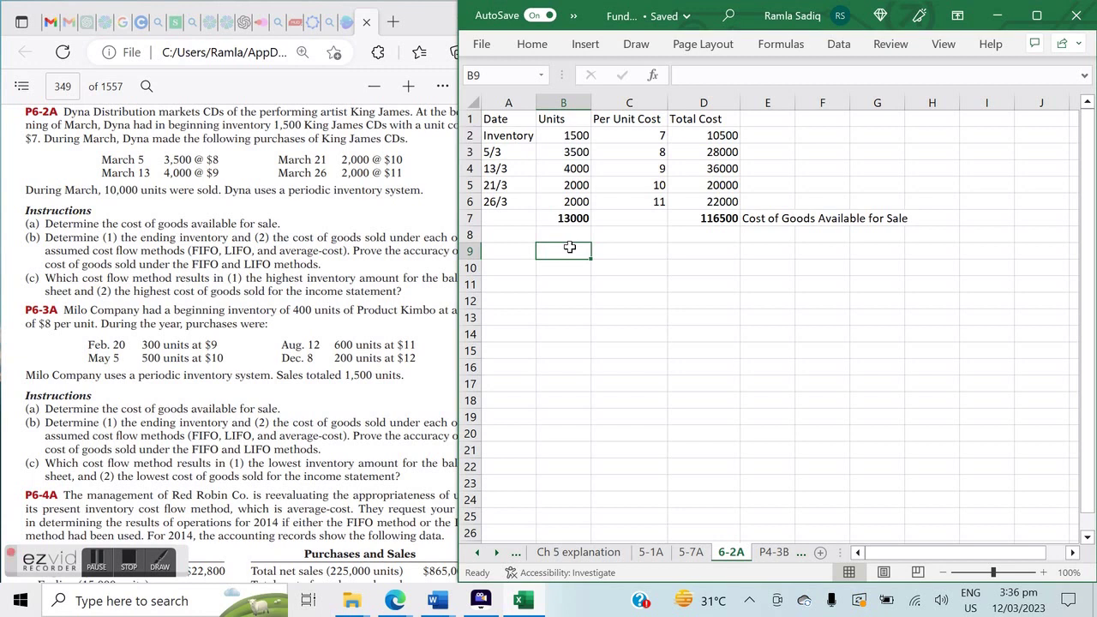
{"action": "type", "text": "FIFO"}
{"action": "key", "text": "Return"}
Examine the order of the inventory layers in the Date column, from beginning inventory down to the 26/3 purchase
{"action": "key", "text": "Left"}
{"action": "key", "text": "Up"}
{"action": "key", "text": "Up"}
{"action": "key", "text": "Up"}
{"action": "key", "text": "Up"}
{"action": "key", "text": "Up"}
{"action": "key", "text": "Up"}
{"action": "key", "text": "Up"}
{"action": "key", "text": "Up"}
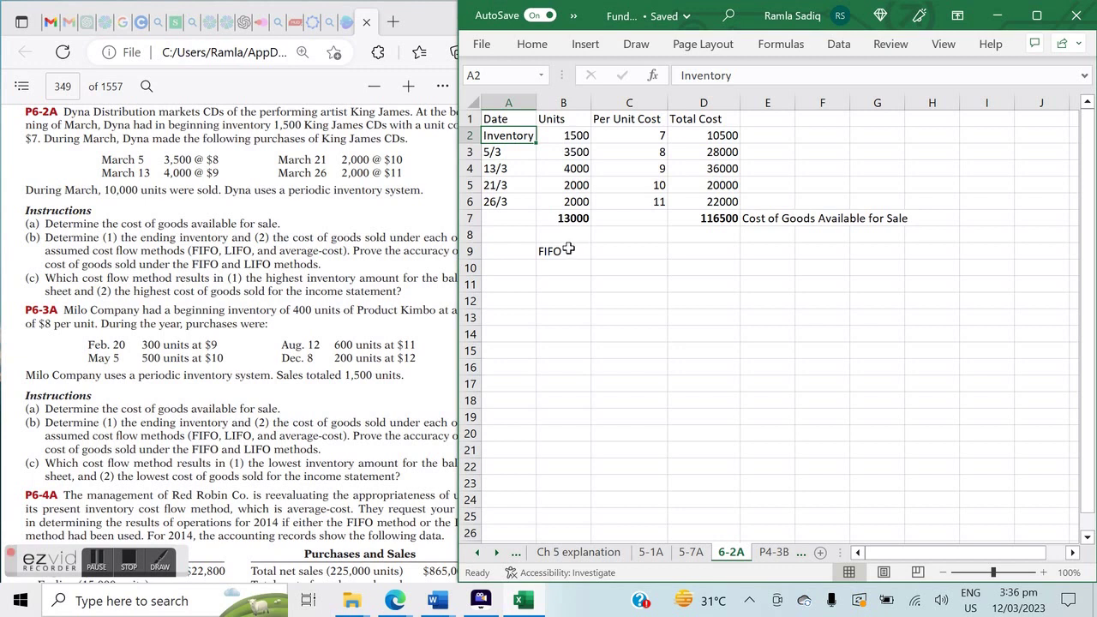
{"action": "key", "text": "Down"}
{"action": "key", "text": "Down"}
{"action": "key", "text": "Down"}
{"action": "key", "text": "Down"}
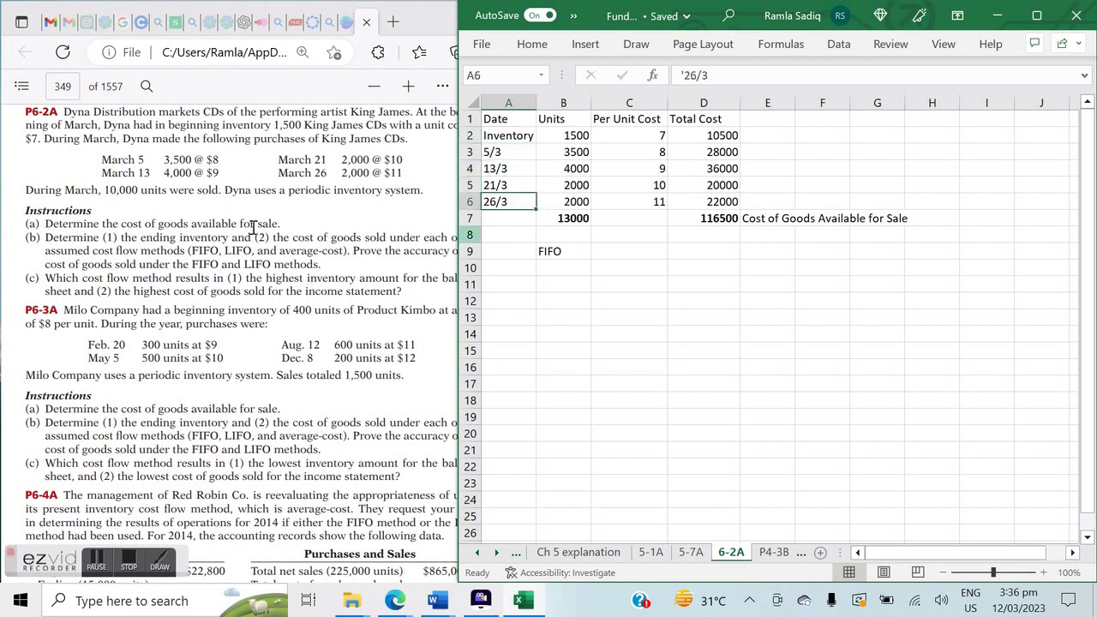
Copy the beginning inventory's units, unit cost and total cost from B2:D2 into B10:D10 under the FIFO heading
{"action": "left_click", "coordinate": [507, 270]}
{"action": "key", "text": "Right"}
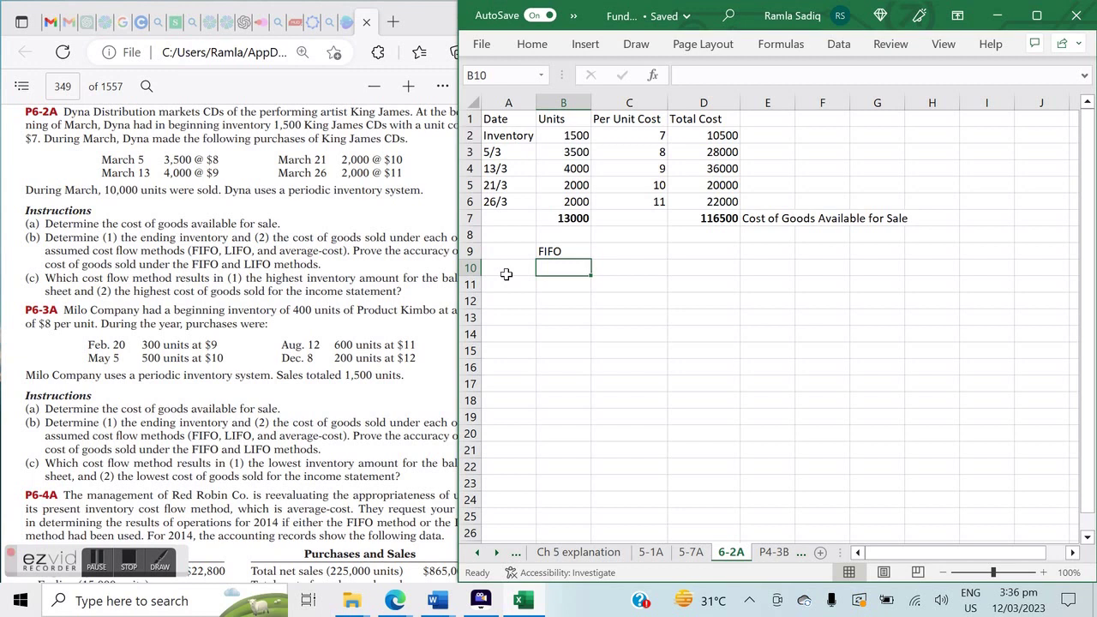
{"action": "left_click", "coordinate": [580, 135]}
{"action": "key", "text": "shift+Right"}
{"action": "key", "text": "shift+Right"}
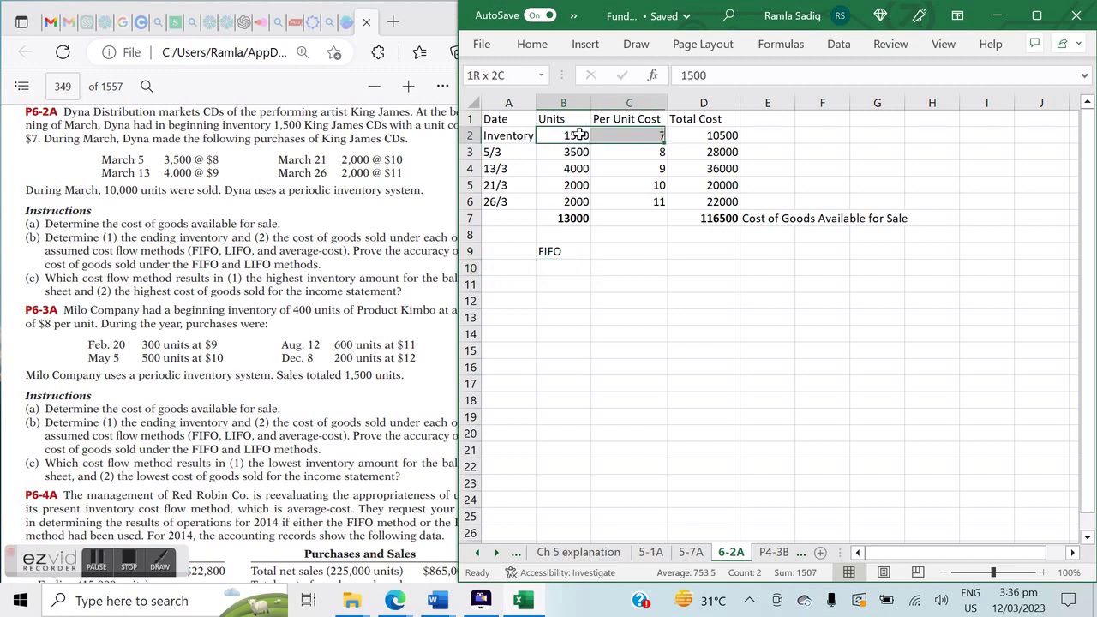
{"action": "key", "text": "ctrl+c"}
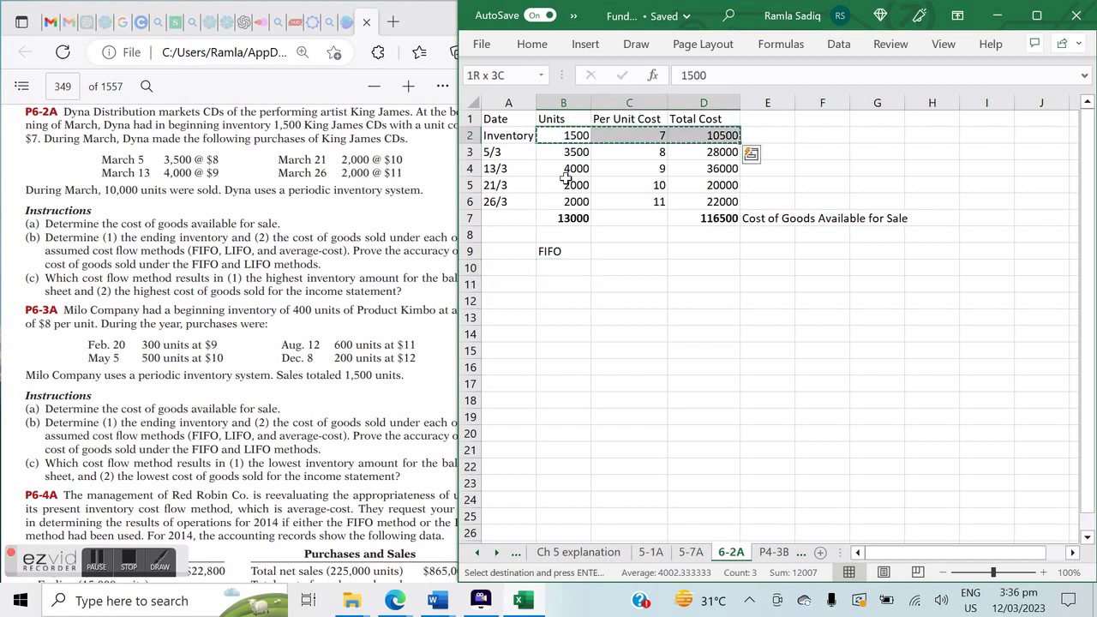
{"action": "left_click", "coordinate": [557, 268]}
{"action": "key", "text": "ctrl+v"}
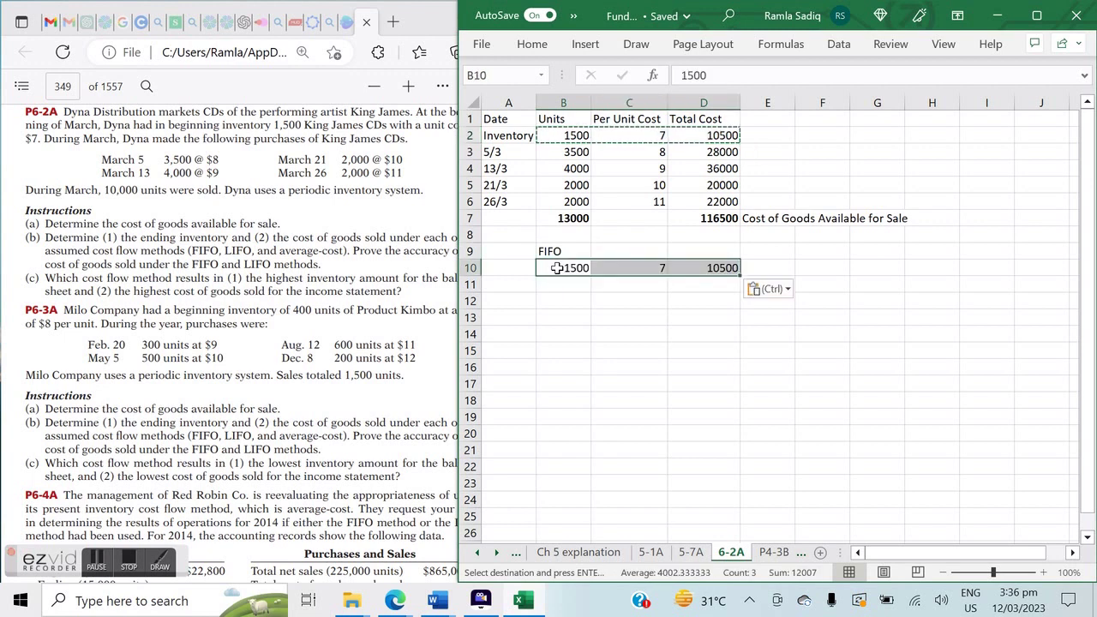
Copy the 5/3 purchase's units, unit cost and total cost from B3:D3 into B11:D11
{"action": "left_click", "coordinate": [563, 155]}
{"action": "key", "text": "shift+Right"}
{"action": "key", "text": "shift+Right"}
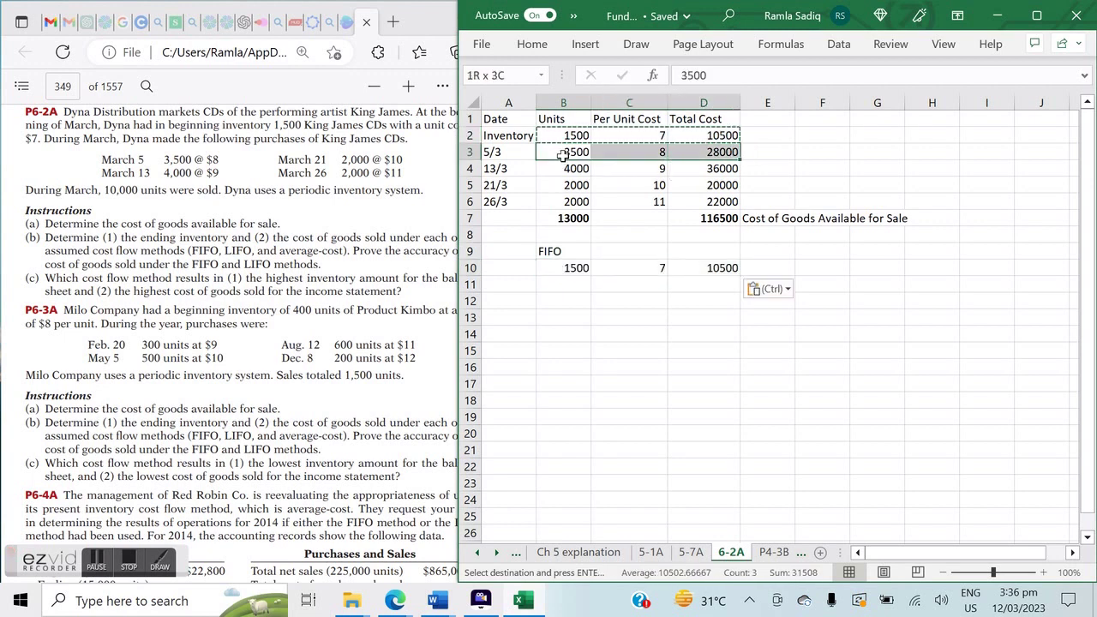
{"action": "key", "text": "ctrl+c"}
{"action": "left_click", "coordinate": [562, 283]}
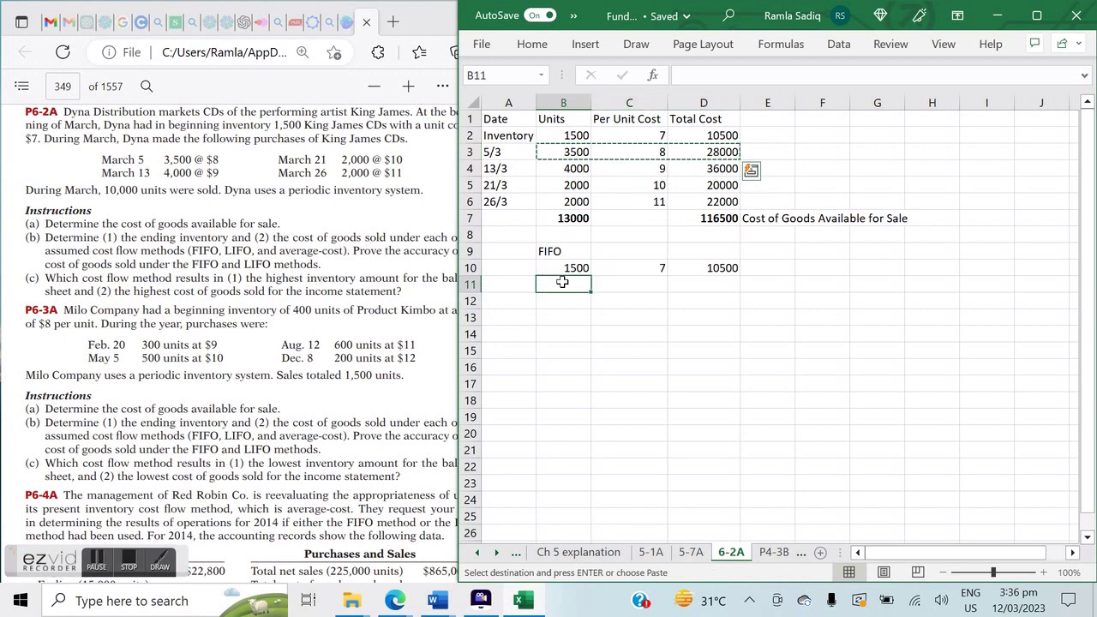
{"action": "key", "text": "ctrl+v"}
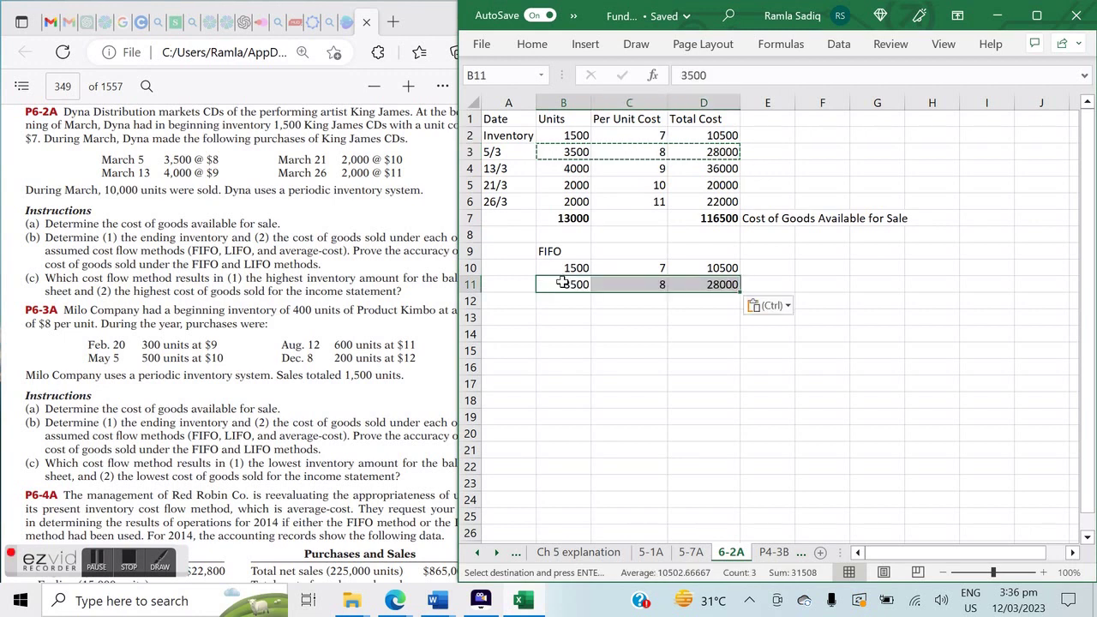
Copy the 13/3 purchase's units, unit cost and total cost from B4:D4 into B12:D12
{"action": "left_click", "coordinate": [563, 168]}
{"action": "key", "text": "shift+Right"}
{"action": "key", "text": "shift+Right"}
{"action": "key", "text": "shift+Right"}
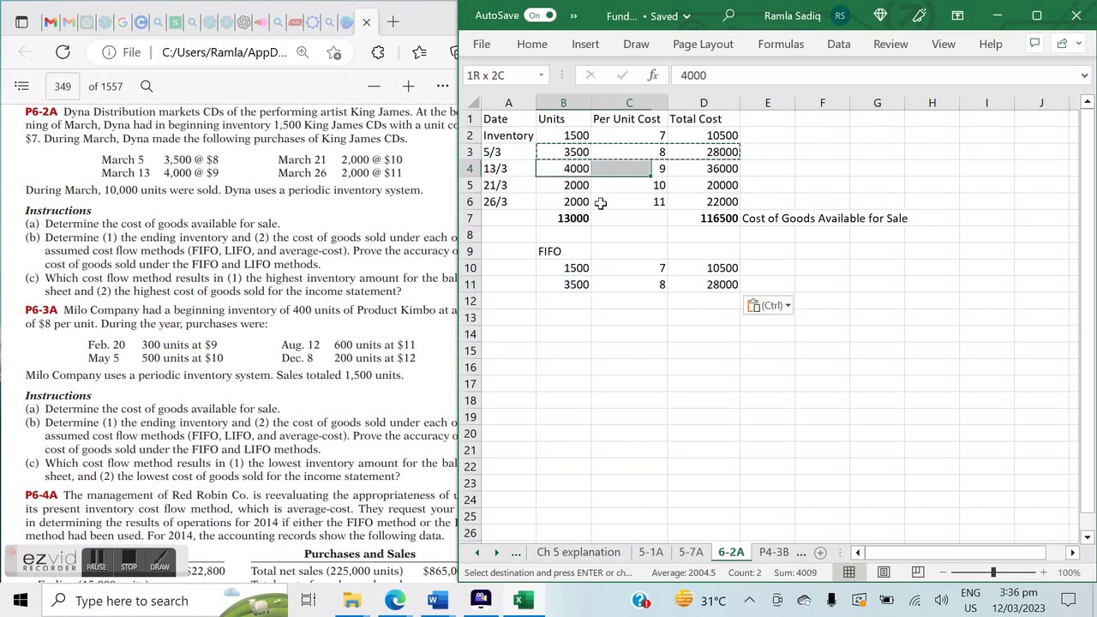
{"action": "key", "text": "shift+Left"}
{"action": "key", "text": "ctrl+c"}
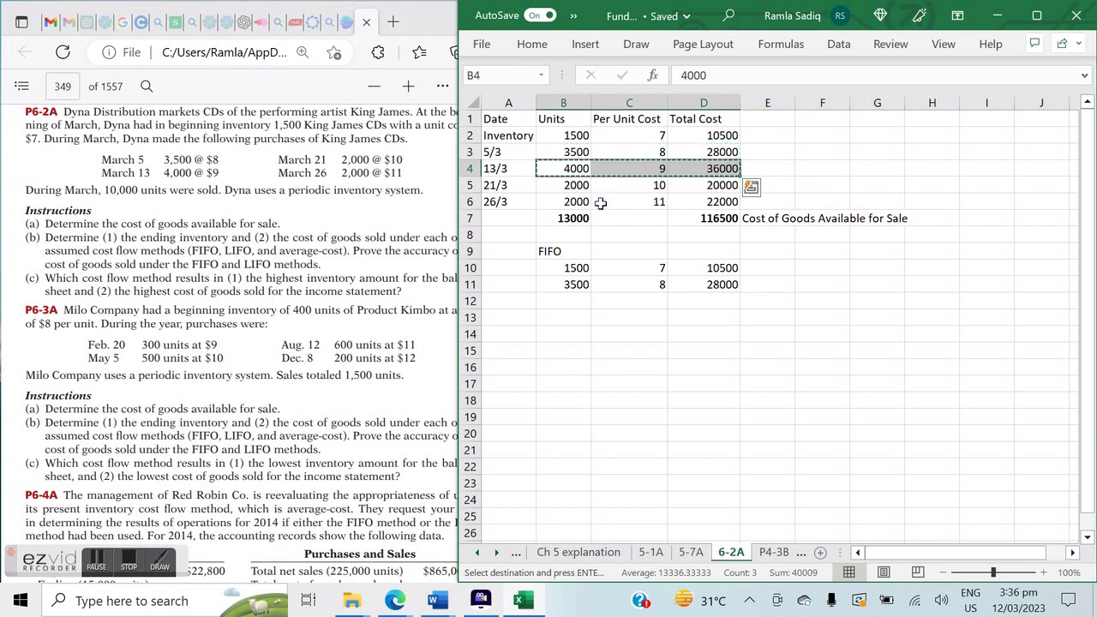
{"action": "left_click", "coordinate": [581, 296]}
{"action": "key", "text": "ctrl+v"}
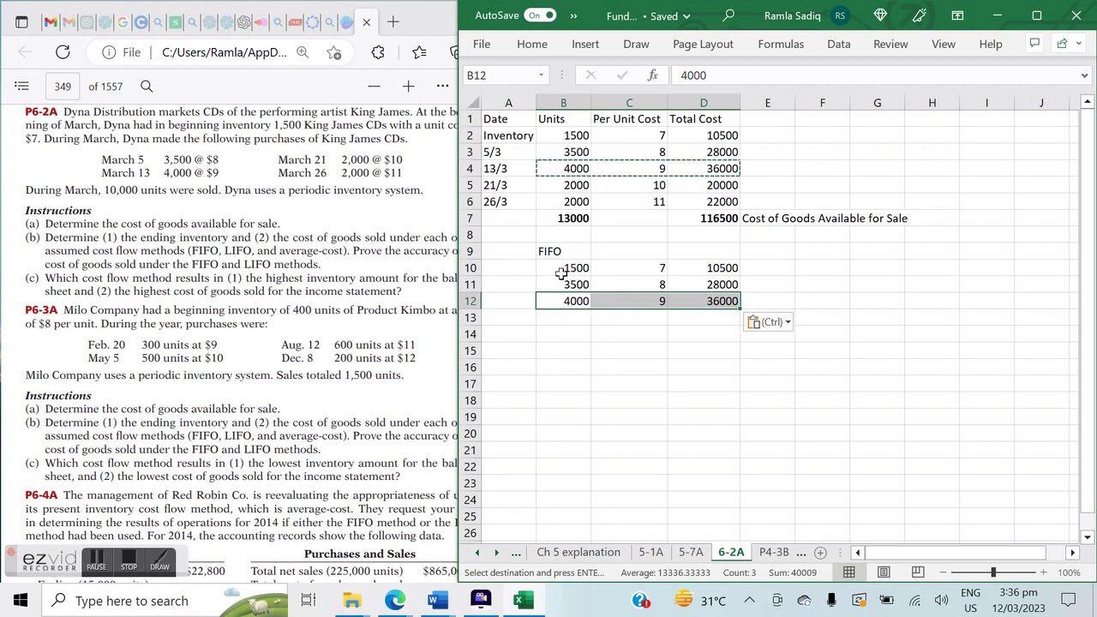
Enter 1000 units in B13 and a unit cost of 10 in C13 as the last FIFO layer sold
{"action": "left_click", "coordinate": [570, 319]}
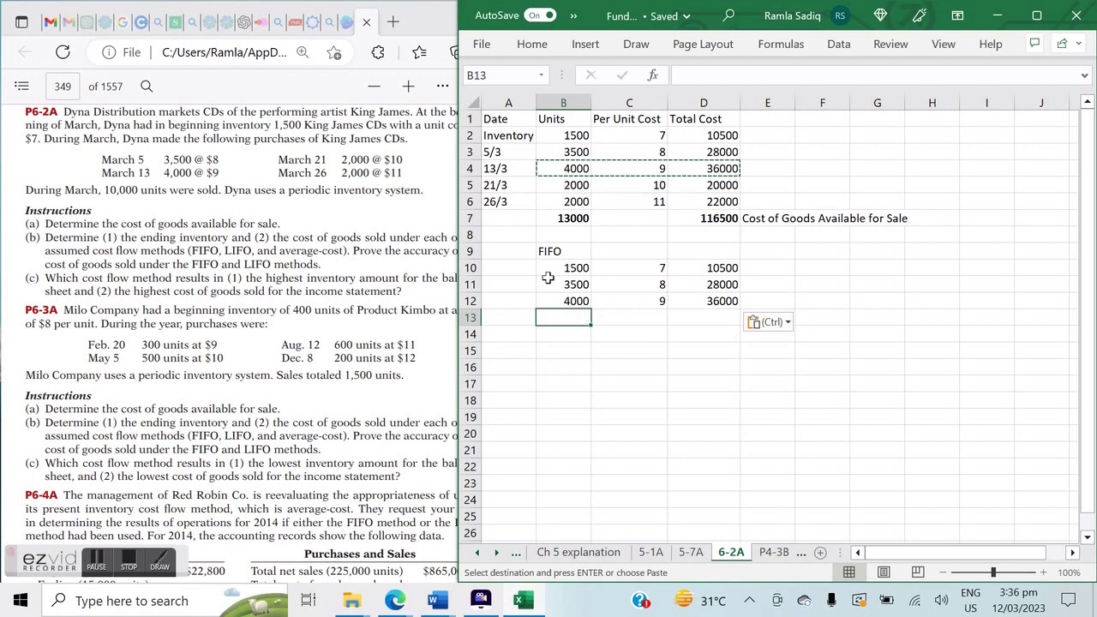
{"action": "type", "text": "1000"}
{"action": "key", "text": "Tab"}
{"action": "type", "text": "10"}
{"action": "key", "text": "Tab"}
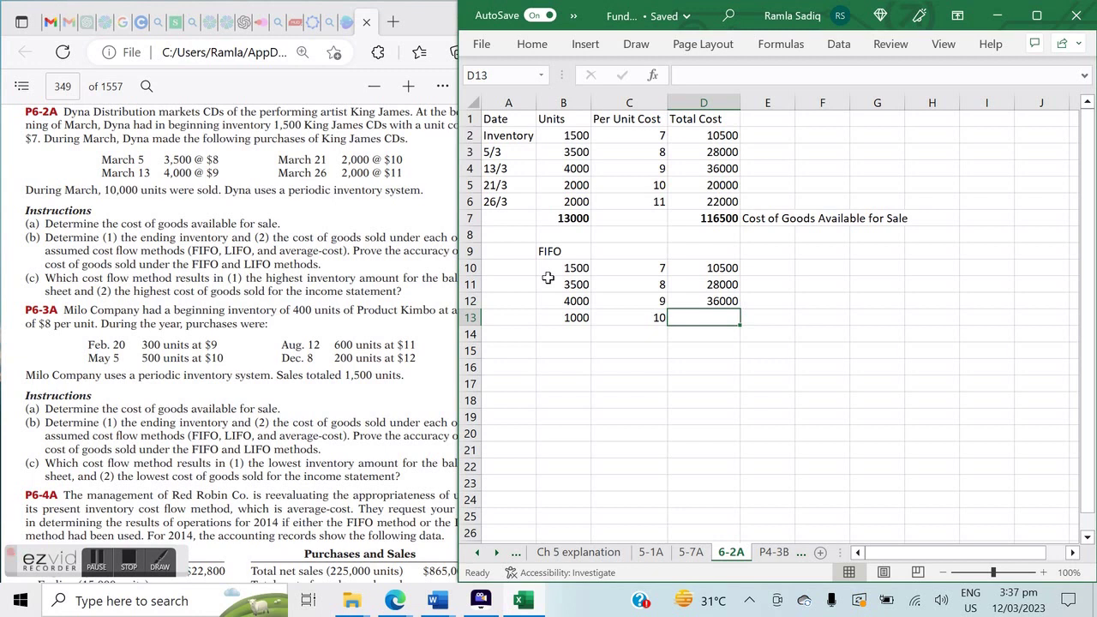
Calculate the last sold layer's total cost in D13 with the formula =C13*B13
{"action": "type", "text": "10000"}
{"action": "key", "text": "Return"}
{"action": "key", "text": "Up"}
{"action": "type", "text": "="}
{"action": "left_click", "coordinate": [640, 320]}
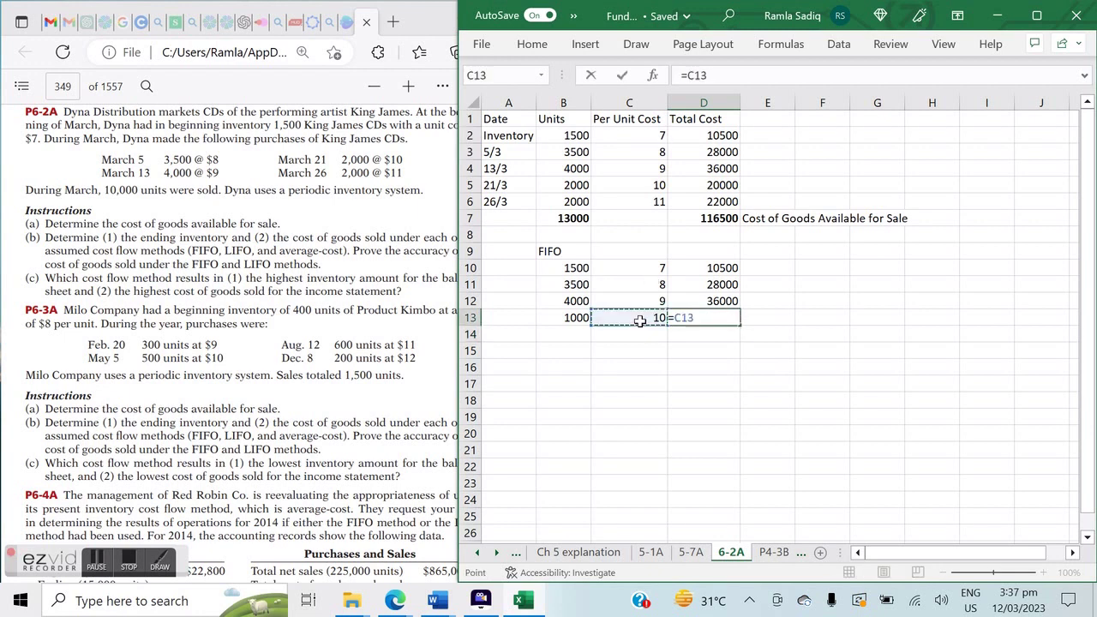
{"action": "type", "text": "*"}
{"action": "left_click", "coordinate": [576, 317]}
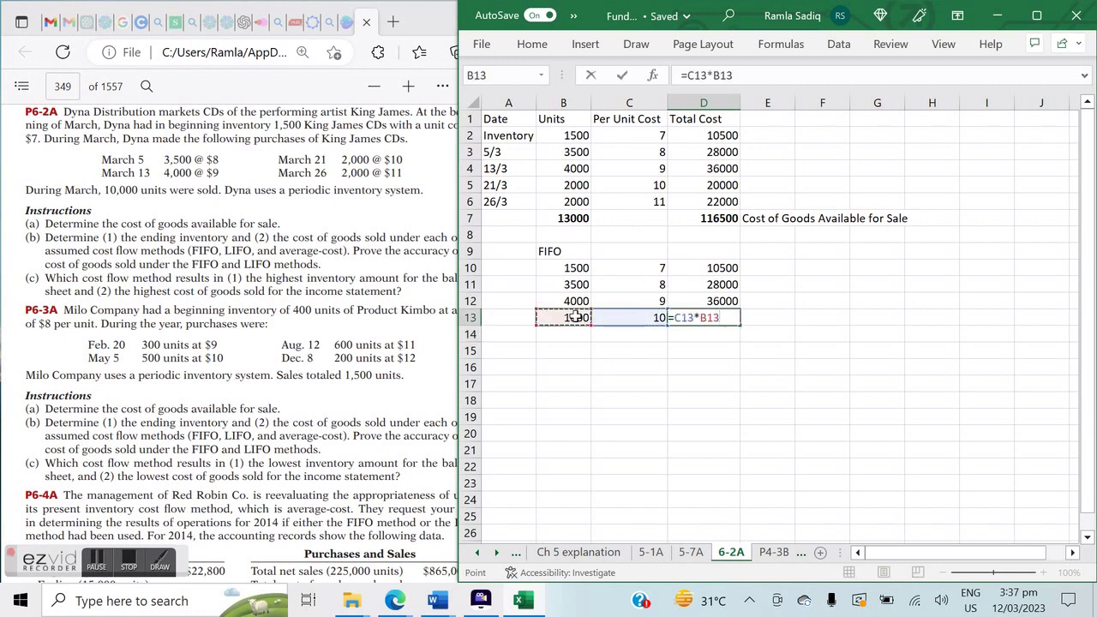
{"action": "key", "text": "Return"}
Total the FIFO units sold in B14 with =SUM(B10:B13) and make the total bold
{"action": "key", "text": "Left"}
{"action": "key", "text": "Left"}
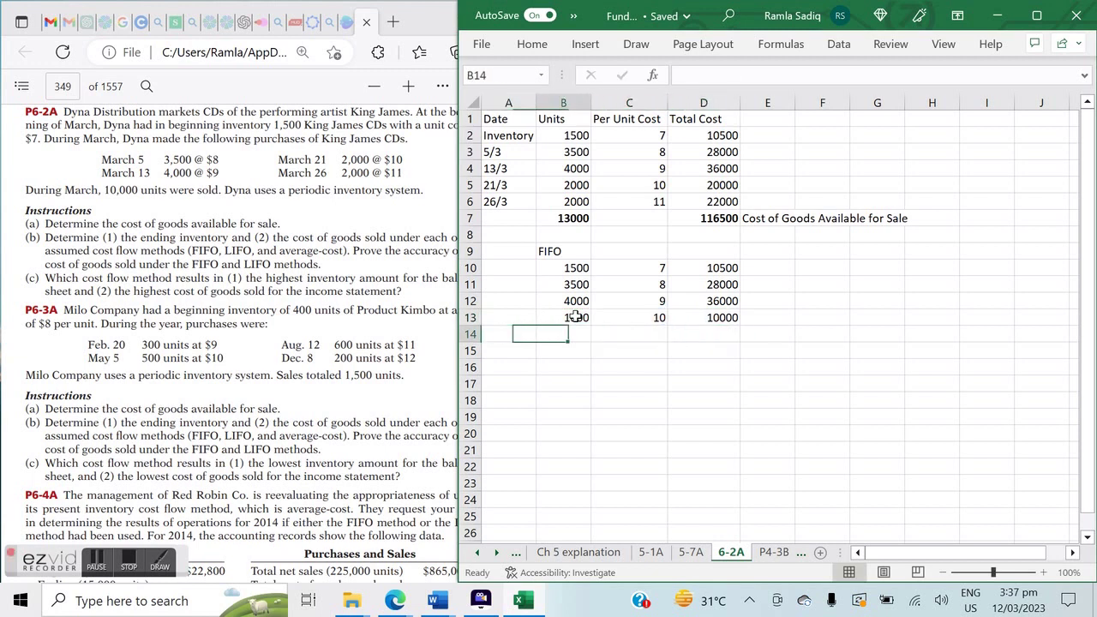
{"action": "type", "text": "Sum("}
{"action": "left_click", "coordinate": [576, 317]}
{"action": "key", "text": "shift+Up"}
{"action": "key", "text": "shift+Up"}
{"action": "key", "text": "shift+Up"}
{"action": "left_click", "coordinate": [574, 332]}
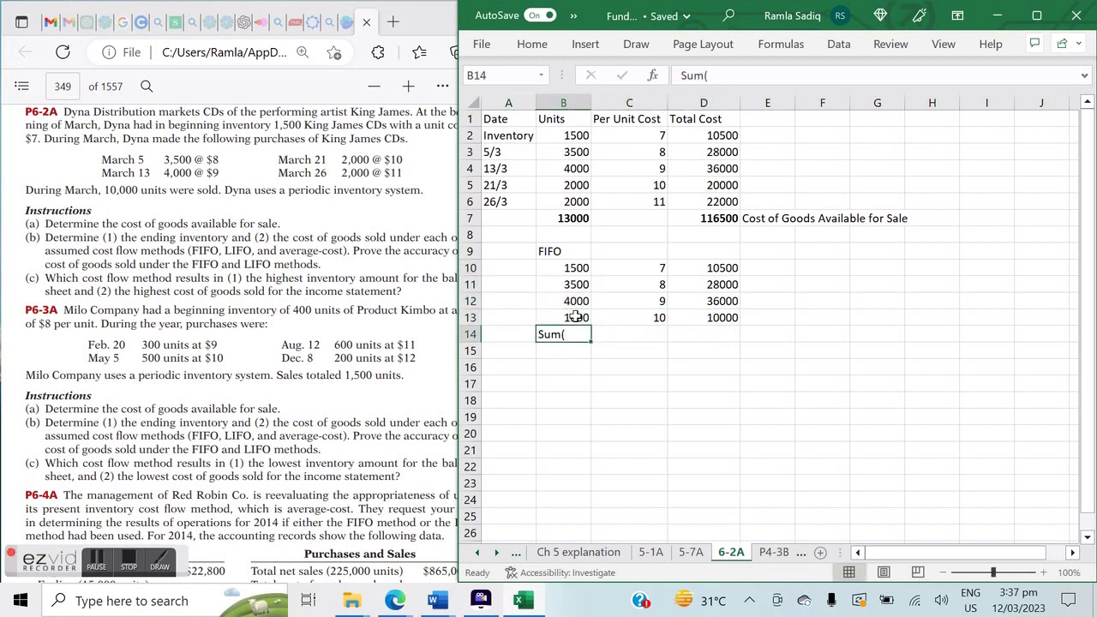
{"action": "left_click", "coordinate": [678, 77]}
{"action": "type", "text": "="}
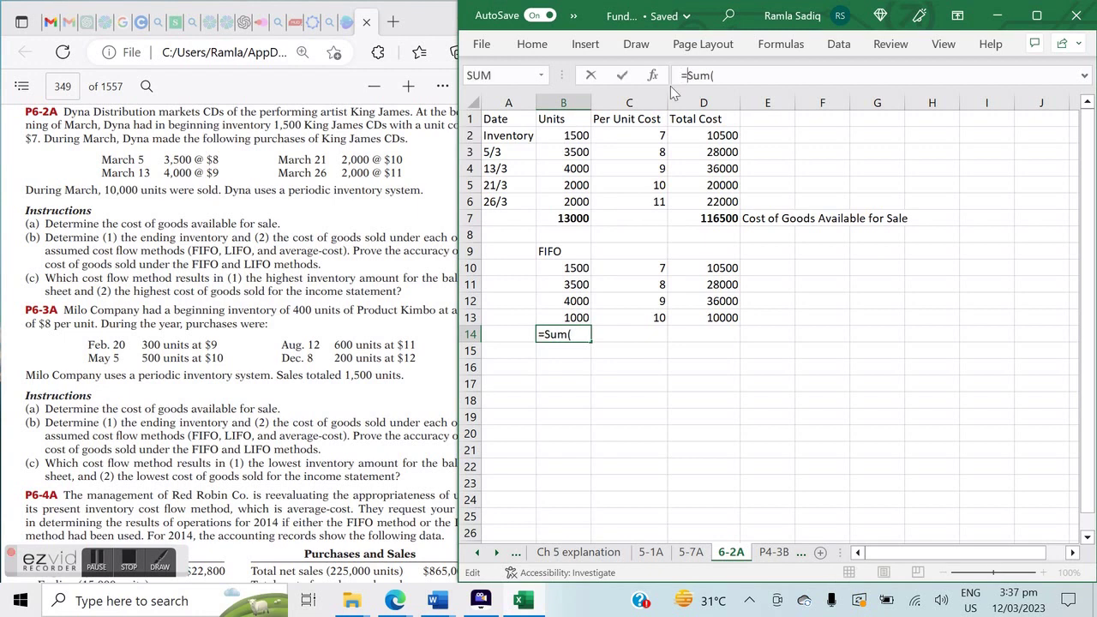
{"action": "left_click", "coordinate": [730, 80]}
{"action": "left_click_drag", "start_coordinate": [583, 317], "coordinate": [574, 269]}
{"action": "type", "text": ")"}
{"action": "key", "text": "Return"}
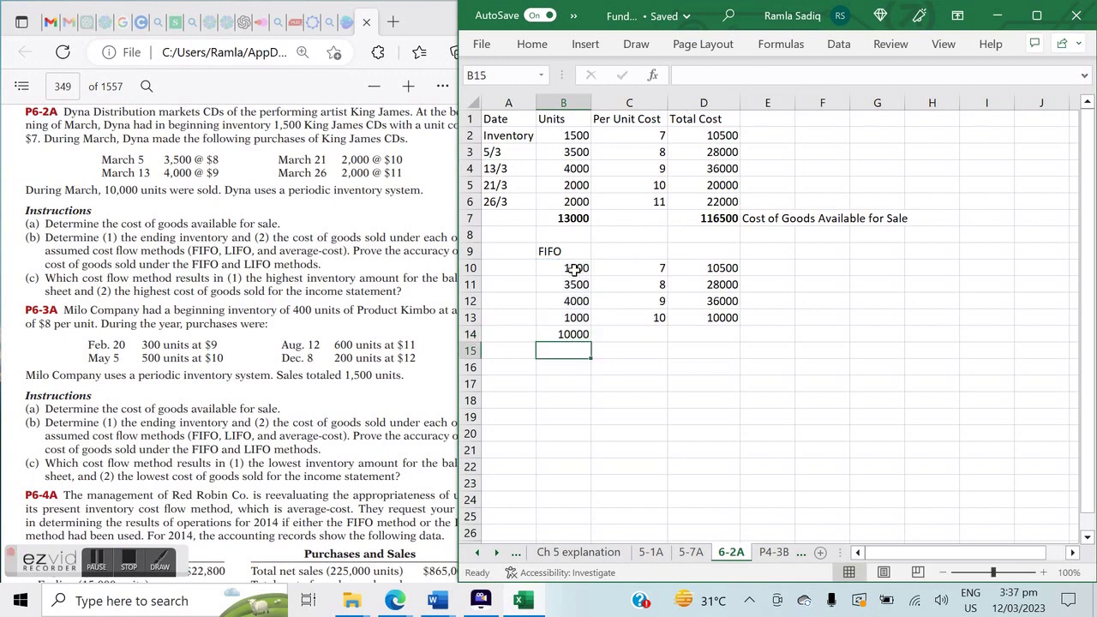
{"action": "key", "text": "Up"}
{"action": "key", "text": "ctrl+b"}
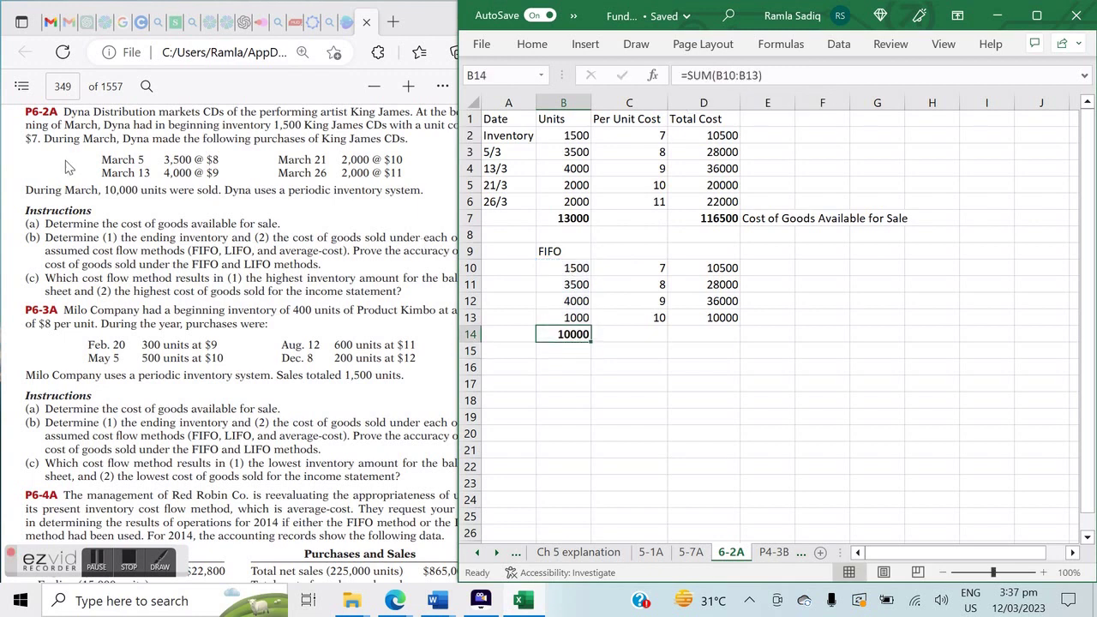
Total the FIFO costs in D14 with =SUM(D10:D13) and make the total bold
{"action": "left_click", "coordinate": [718, 332]}
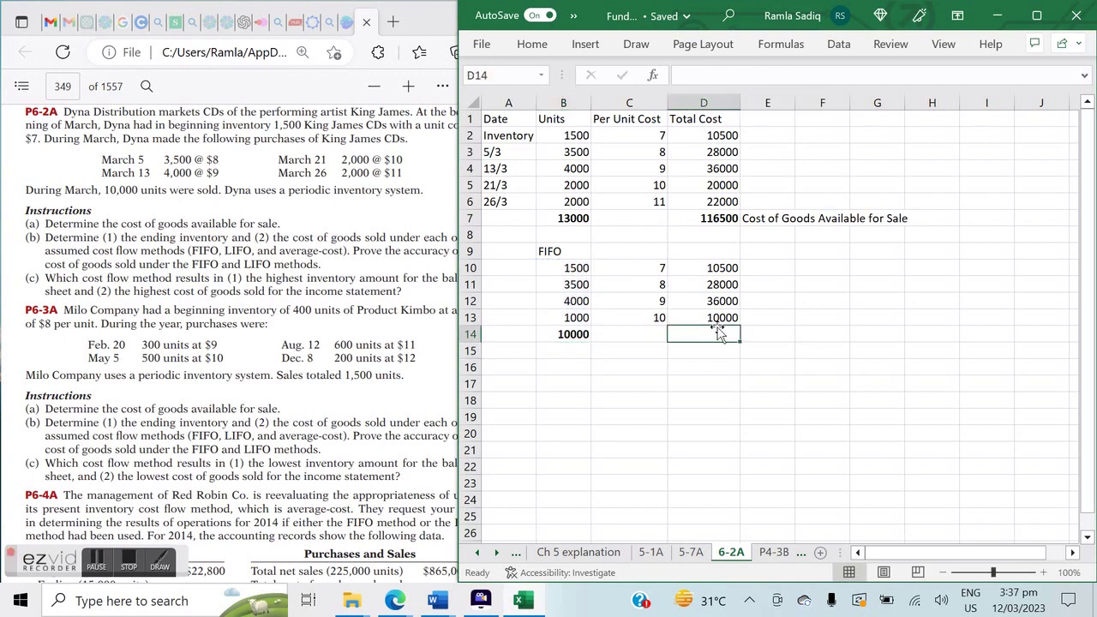
{"action": "type", "text": "=sum"}
{"action": "key", "text": "Tab"}
{"action": "key", "text": "Up"}
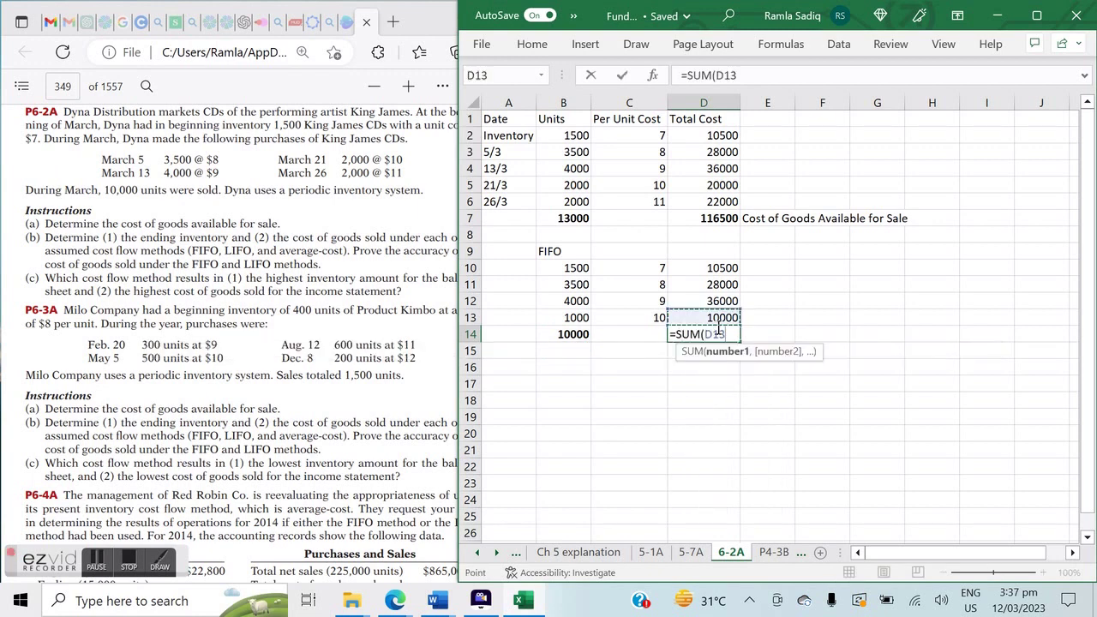
{"action": "key", "text": "shift+Up"}
{"action": "key", "text": "shift+Up"}
{"action": "key", "text": "shift+Up"}
{"action": "key", "text": "Return"}
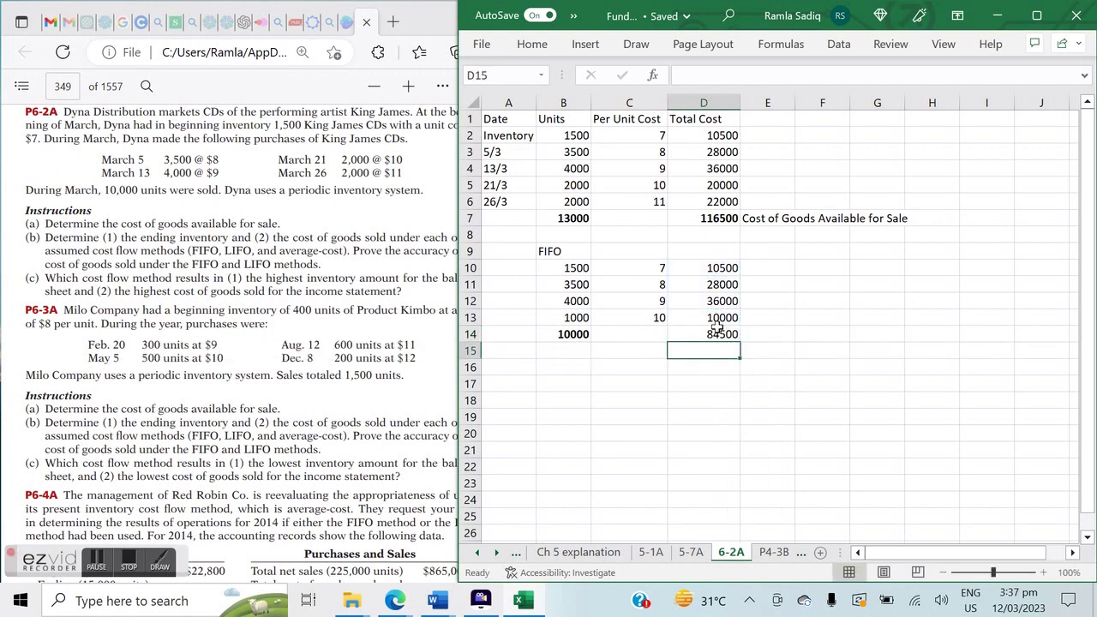
{"action": "key", "text": "Up"}
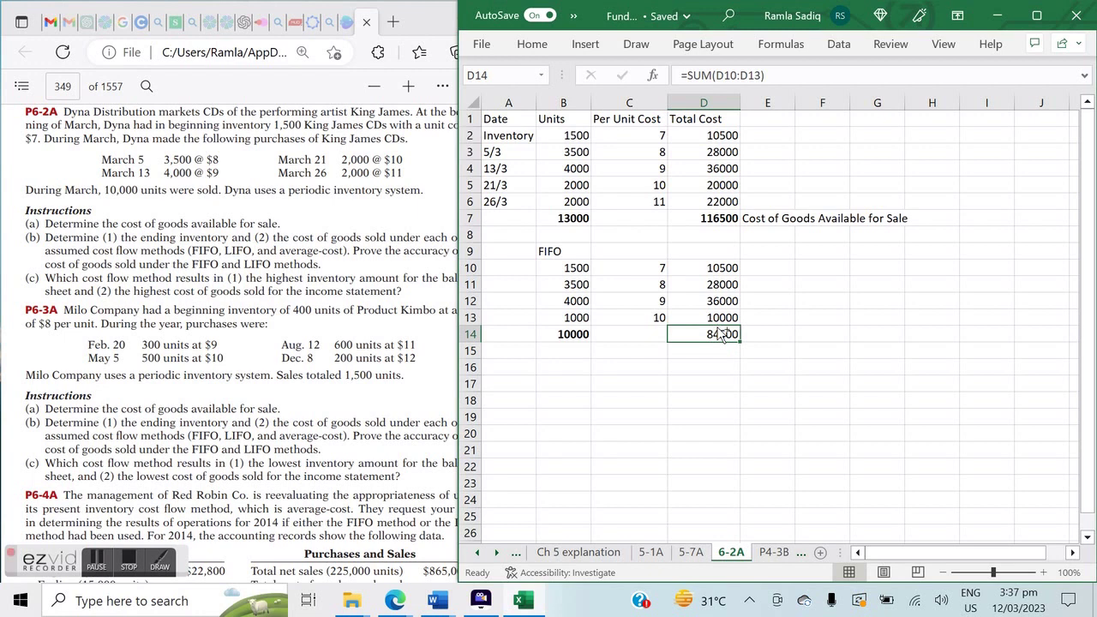
Label the FIFO cost total "Cost of Goods Sold" in E14
{"action": "left_click", "coordinate": [777, 346]}
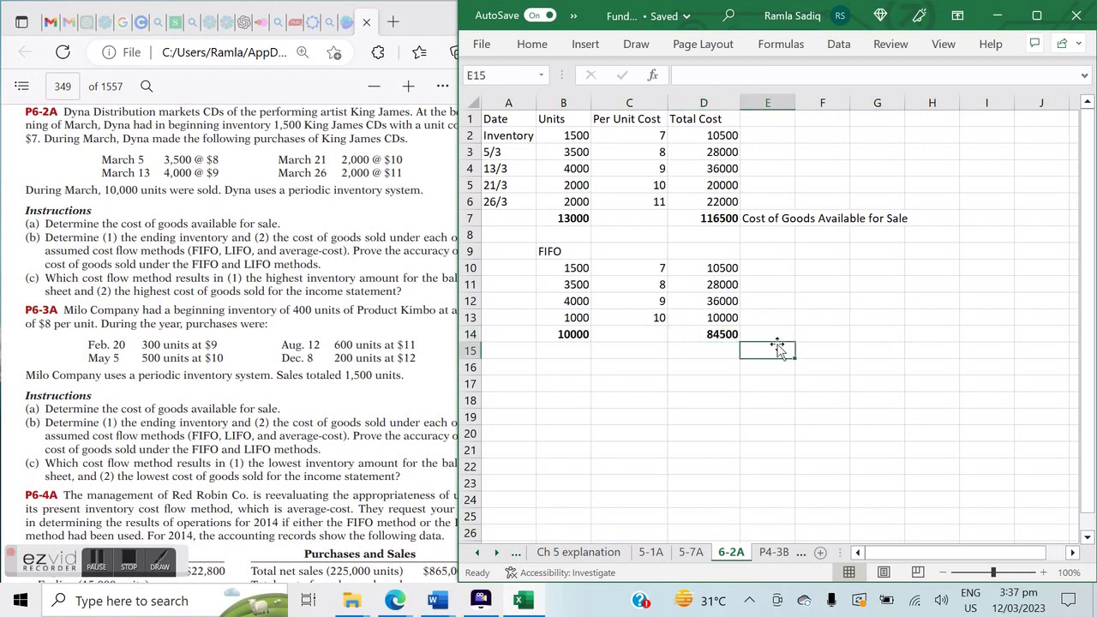
{"action": "left_click", "coordinate": [778, 332]}
{"action": "type", "text": "Cost of Goods SOld"}
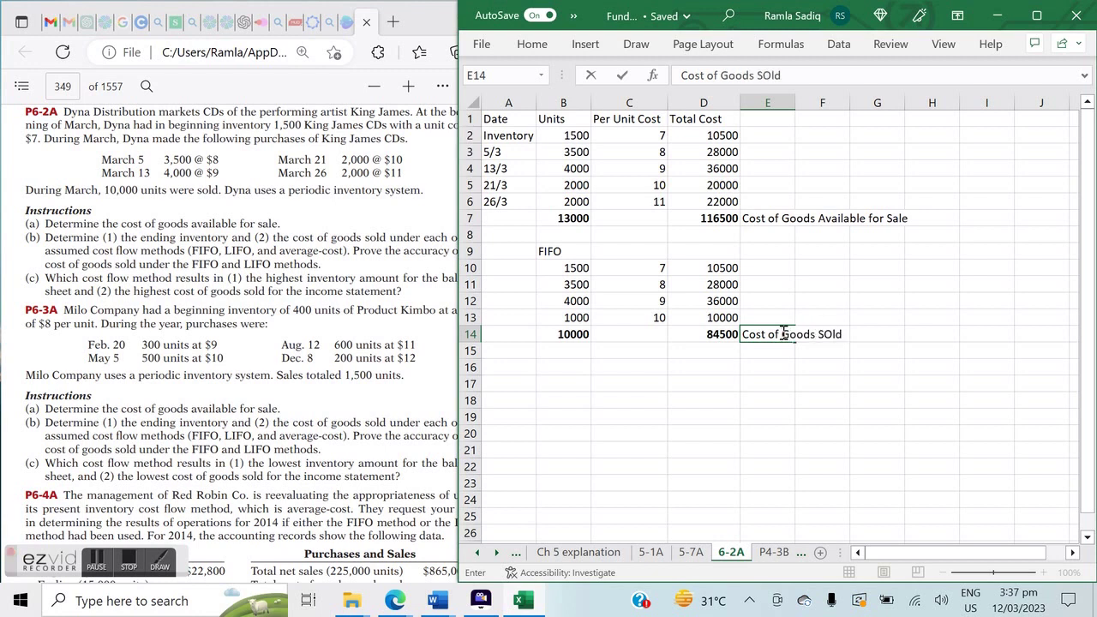
{"action": "key", "text": "Return"}
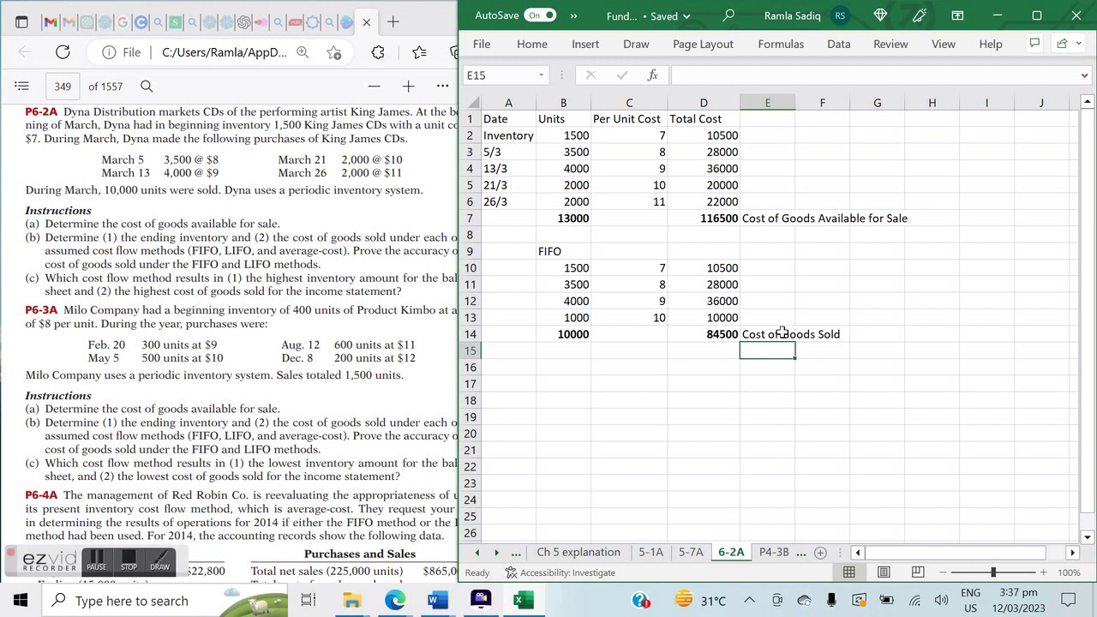
Examine the 21/3 purchase in row 5 to work out which of its units remain unsold
{"action": "key", "text": "Left"}
{"action": "key", "text": "Left"}
{"action": "key", "text": "Left"}
{"action": "key", "text": "Down"}
{"action": "key", "text": "Up"}
{"action": "key", "text": "Up"}
{"action": "key", "text": "Up"}
{"action": "key", "text": "Up"}
{"action": "key", "text": "Up"}
{"action": "key", "text": "Up"}
{"action": "key", "text": "Up"}
{"action": "key", "text": "Up"}
{"action": "key", "text": "Up"}
{"action": "key", "text": "Up"}
{"action": "key", "text": "Up"}
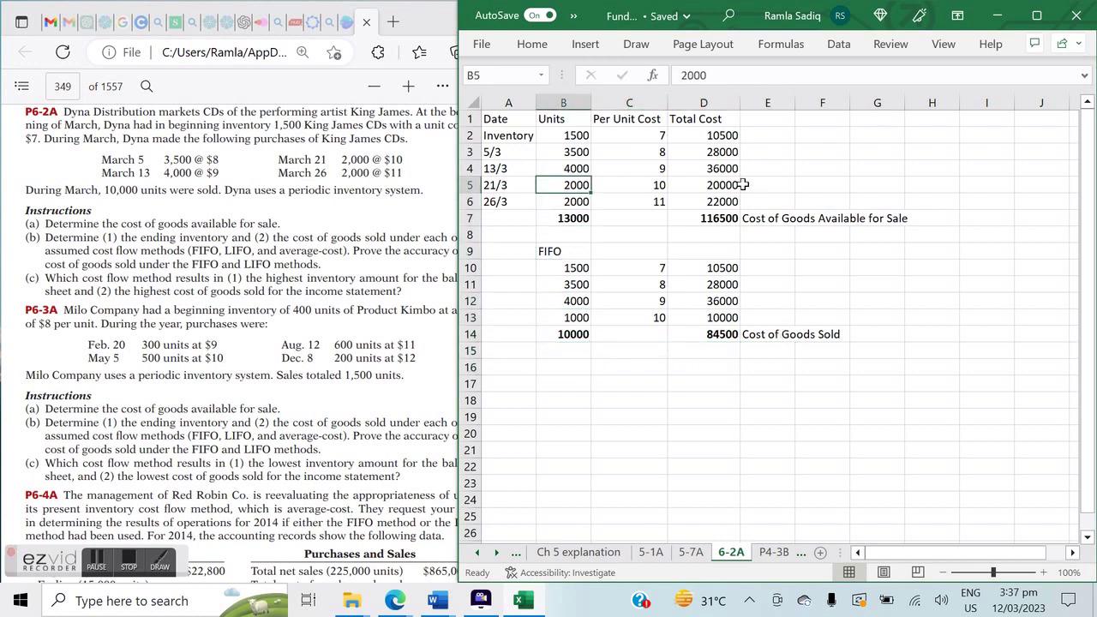
Enter the unsold 21/3 units in row 16: 1000 units, unit cost 10 and total cost 10000
{"action": "left_click", "coordinate": [581, 366]}
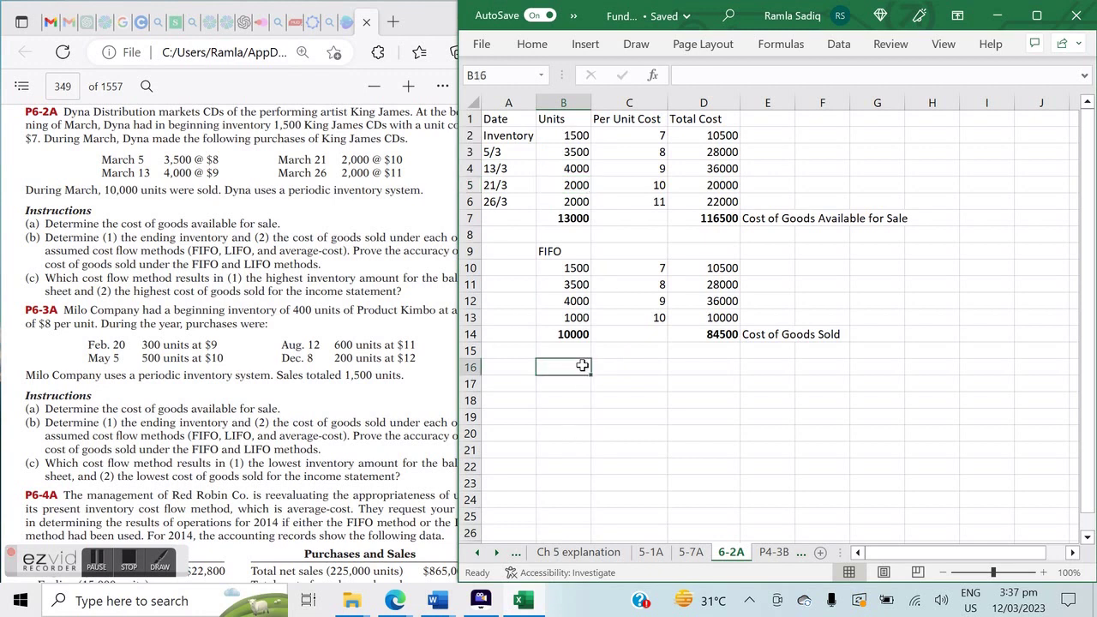
{"action": "type", "text": "1000"}
{"action": "key", "text": "Tab"}
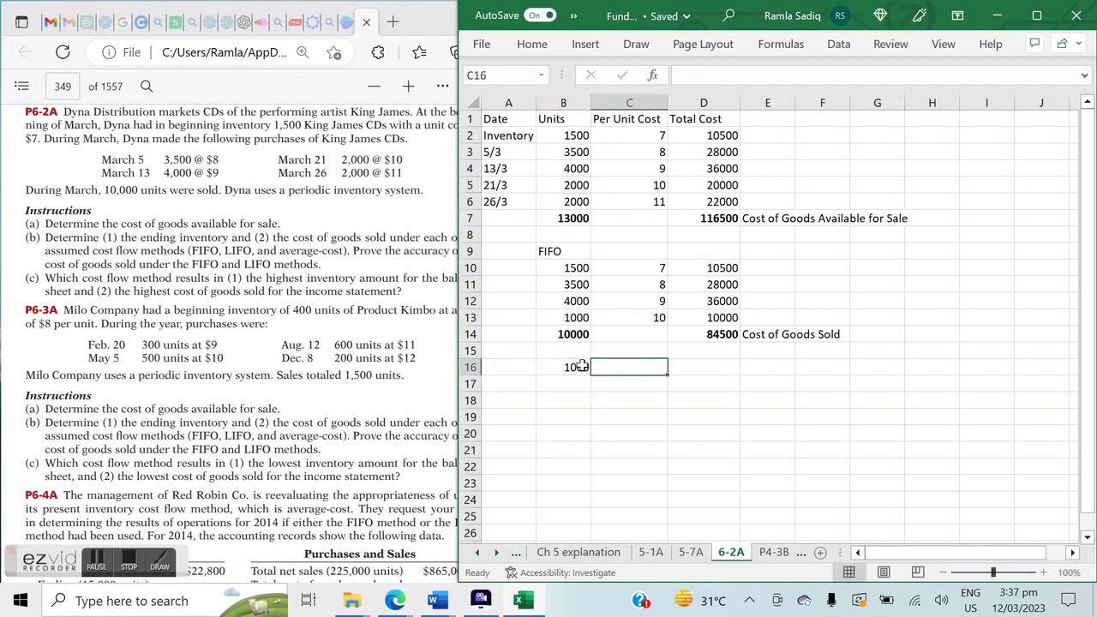
{"action": "type", "text": "10"}
{"action": "key", "text": "Tab"}
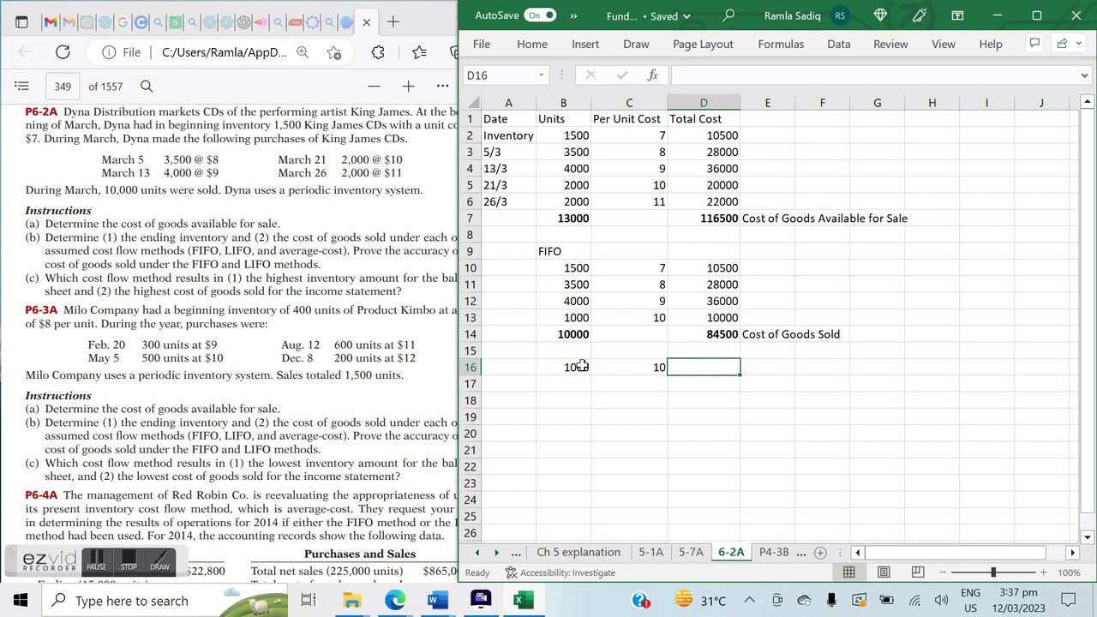
{"action": "type", "text": "10000"}
{"action": "key", "text": "Return"}
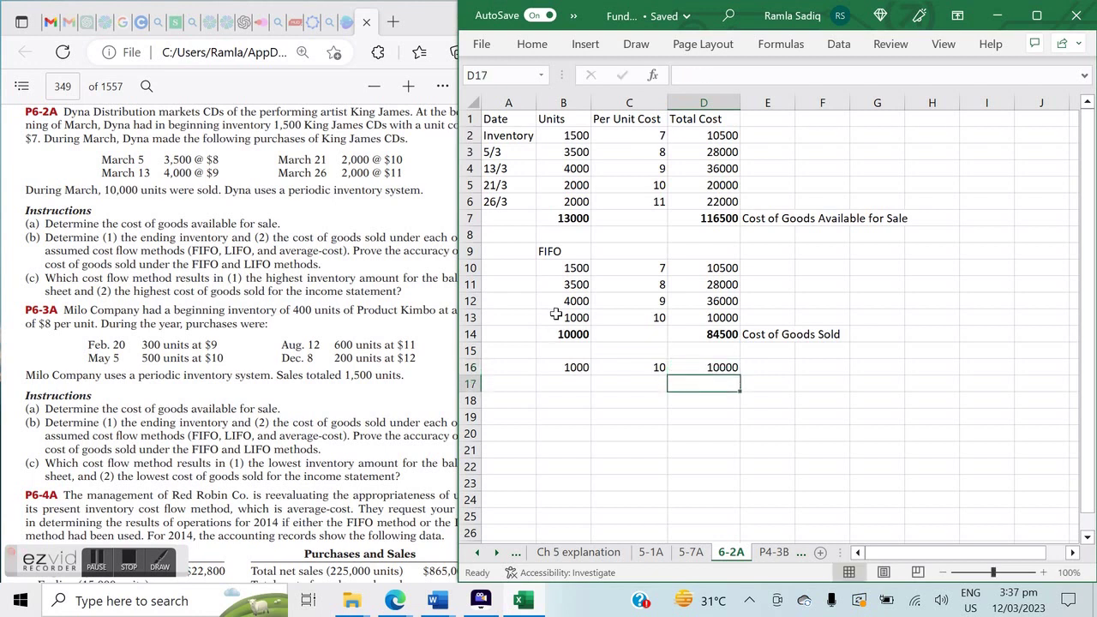
Copy the 26/3 purchase's units, unit cost and total cost from B6:D6 into B17:D17
{"action": "left_click_drag", "start_coordinate": [582, 202], "coordinate": [704, 202]}
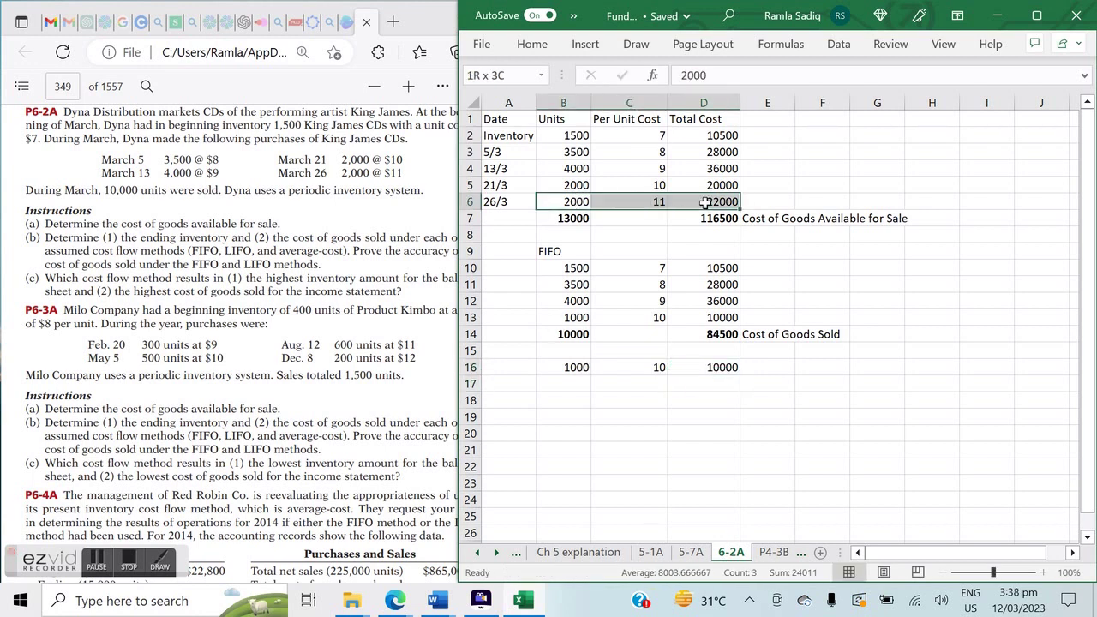
{"action": "key", "text": "ctrl+c"}
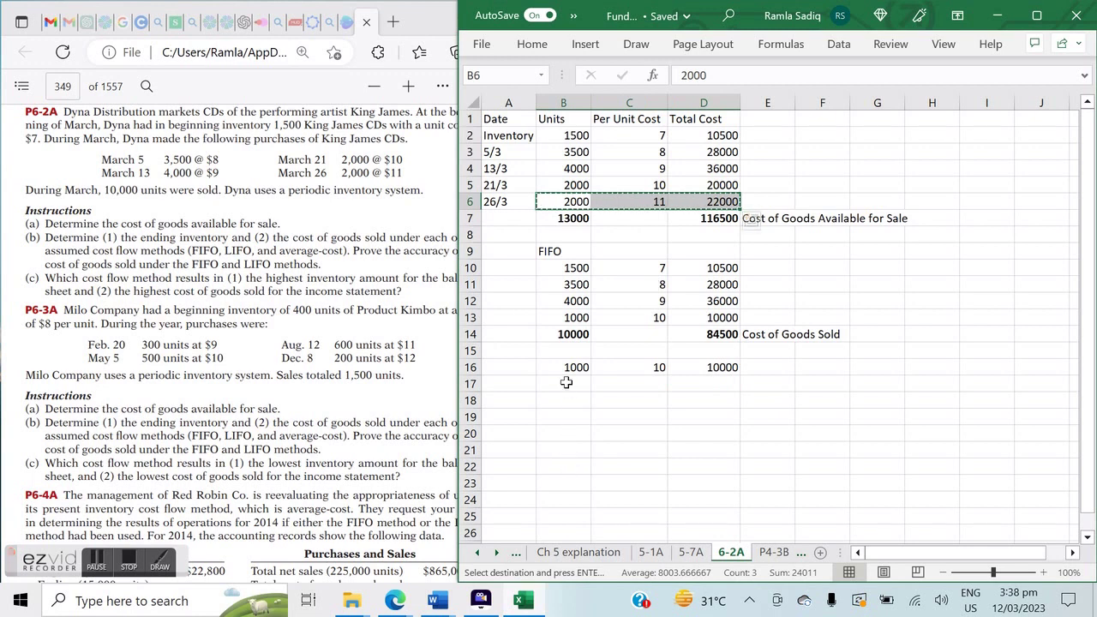
{"action": "left_click", "coordinate": [566, 383]}
{"action": "key", "text": "ctrl+v"}
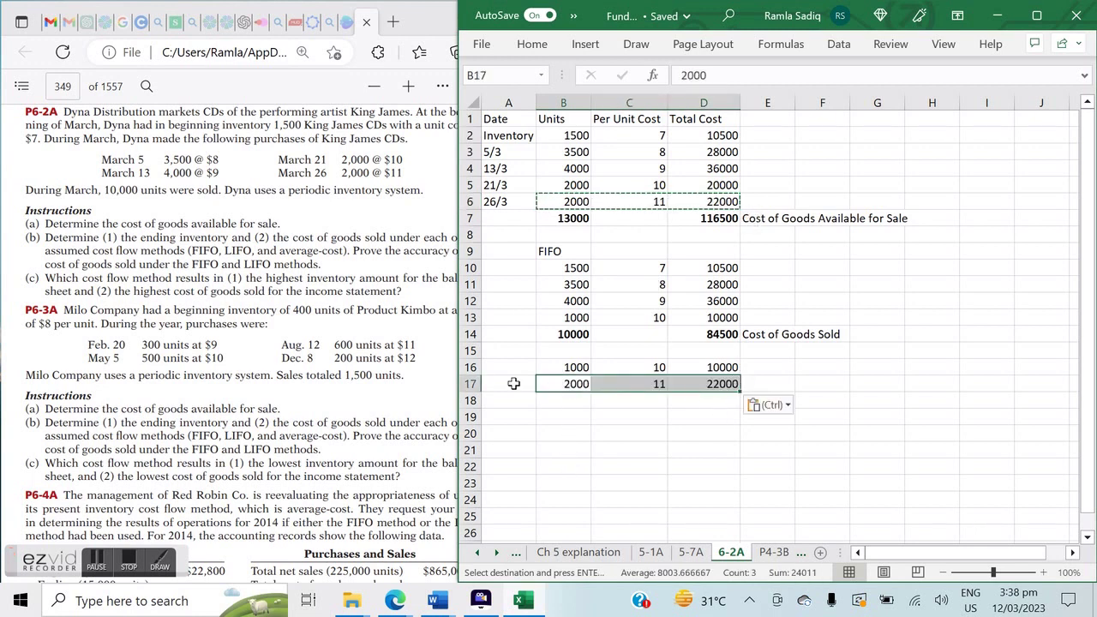
Total the remaining units in B18 with =SUM(B16:B17) and make the total bold
{"action": "left_click", "coordinate": [563, 399]}
{"action": "type", "text": "=SUM("}
{"action": "key", "text": "Up"}
{"action": "key", "text": "shift+Up"}
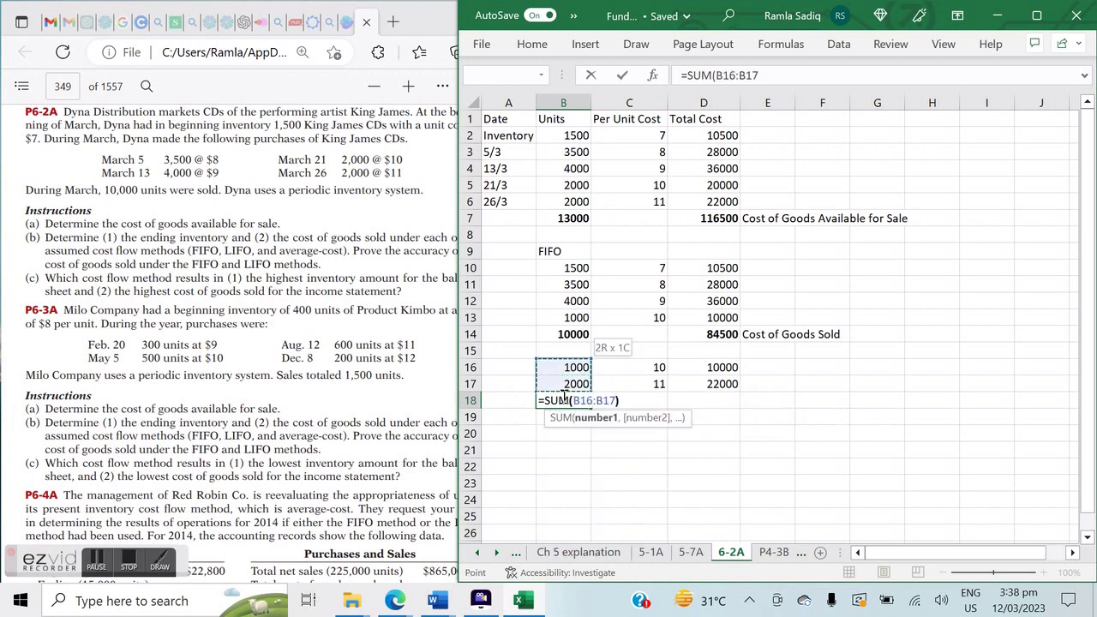
{"action": "type", "text": ")"}
{"action": "key", "text": "Return"}
{"action": "left_click", "coordinate": [563, 397]}
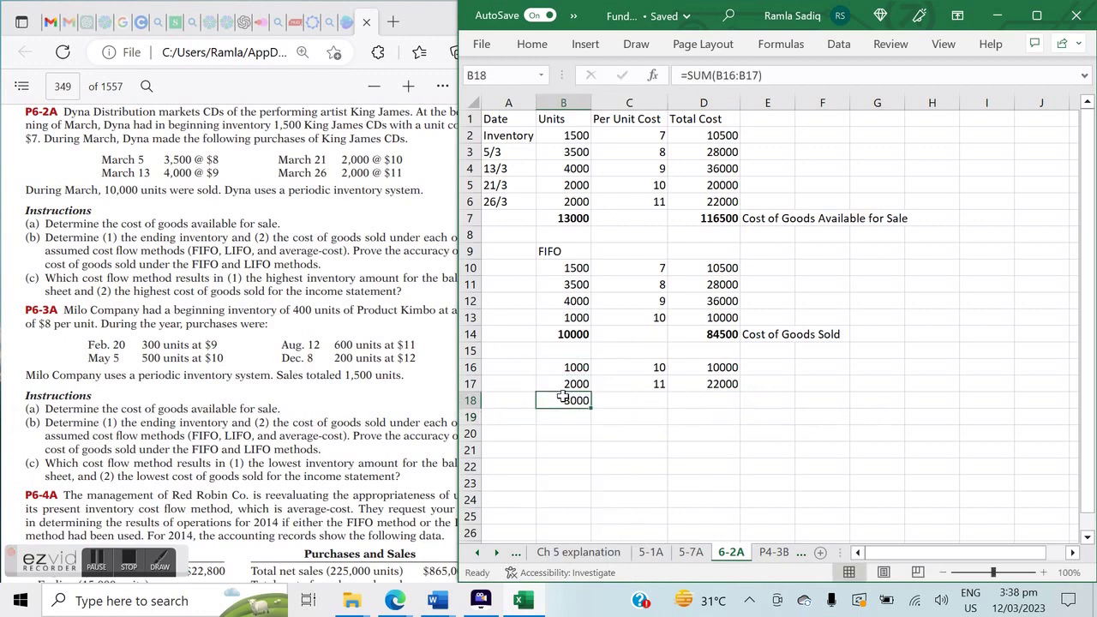
{"action": "key", "text": "ctrl+b"}
Sum the remaining layers' total costs D16:D17 in D18 and make the total bold
{"action": "left_click", "coordinate": [687, 401]}
{"action": "type", "text": "=SUM("}
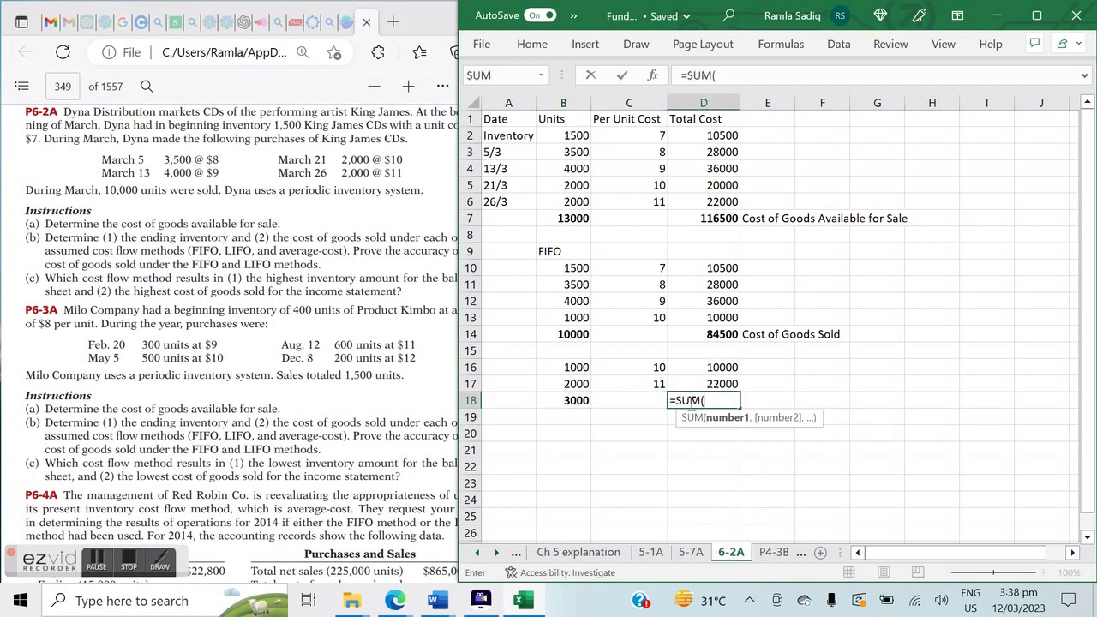
{"action": "key", "text": "Up"}
{"action": "key", "text": "shift+Up"}
{"action": "type", "text": ")"}
{"action": "key", "text": "ctrl+Return"}
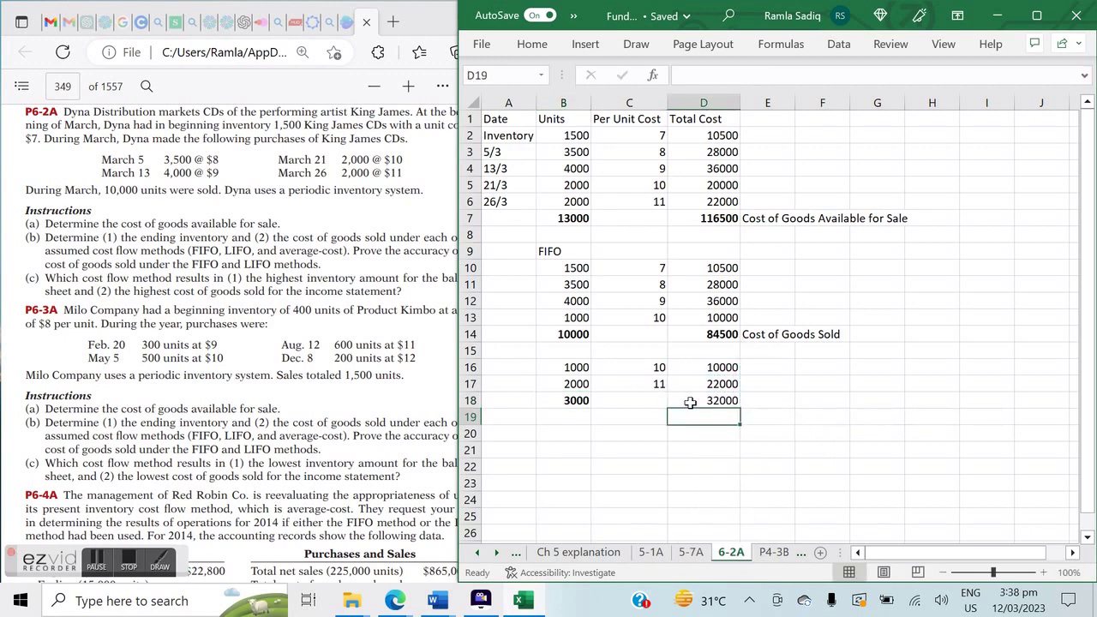
{"action": "key", "text": "ctrl+b"}
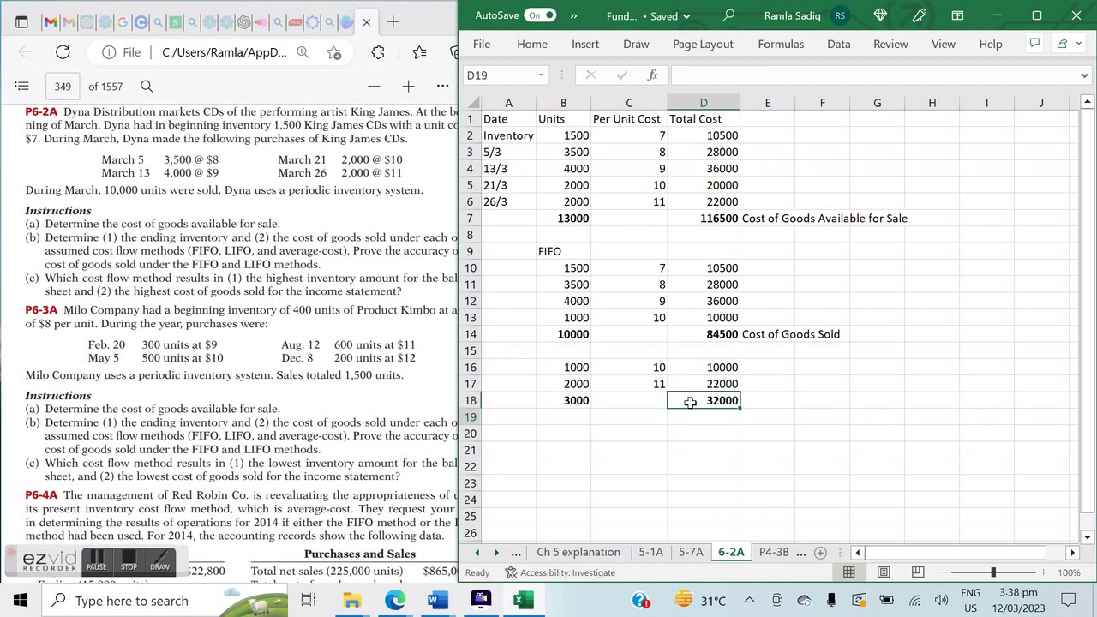
Label the remaining layers' cost total "Ending Inventory" in E18
{"action": "key", "text": "Right"}
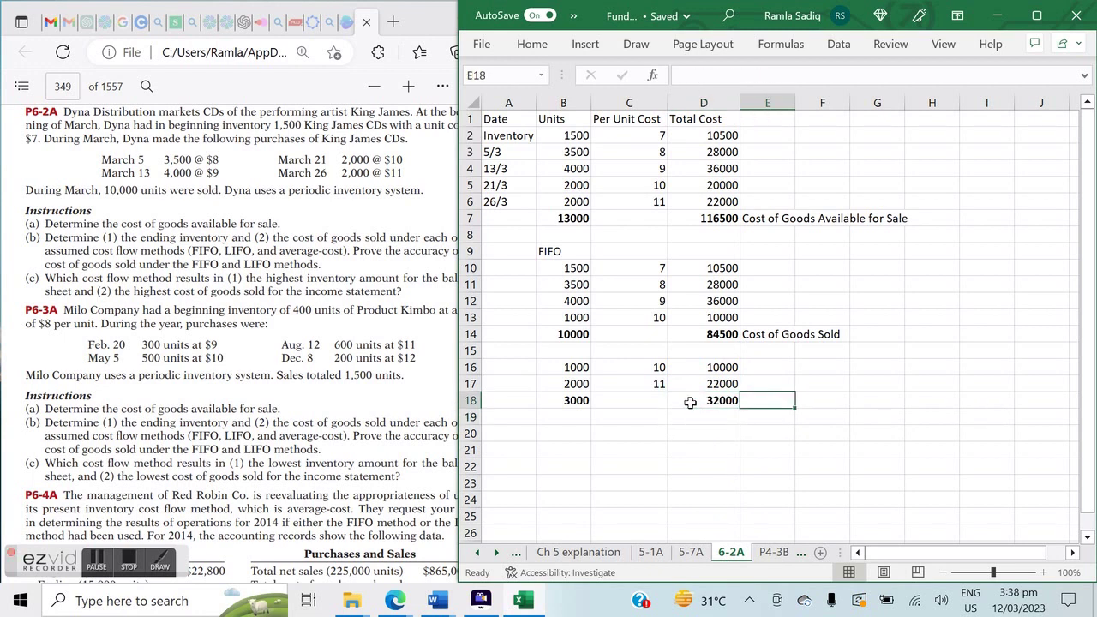
{"action": "type", "text": "Ending Inventory"}
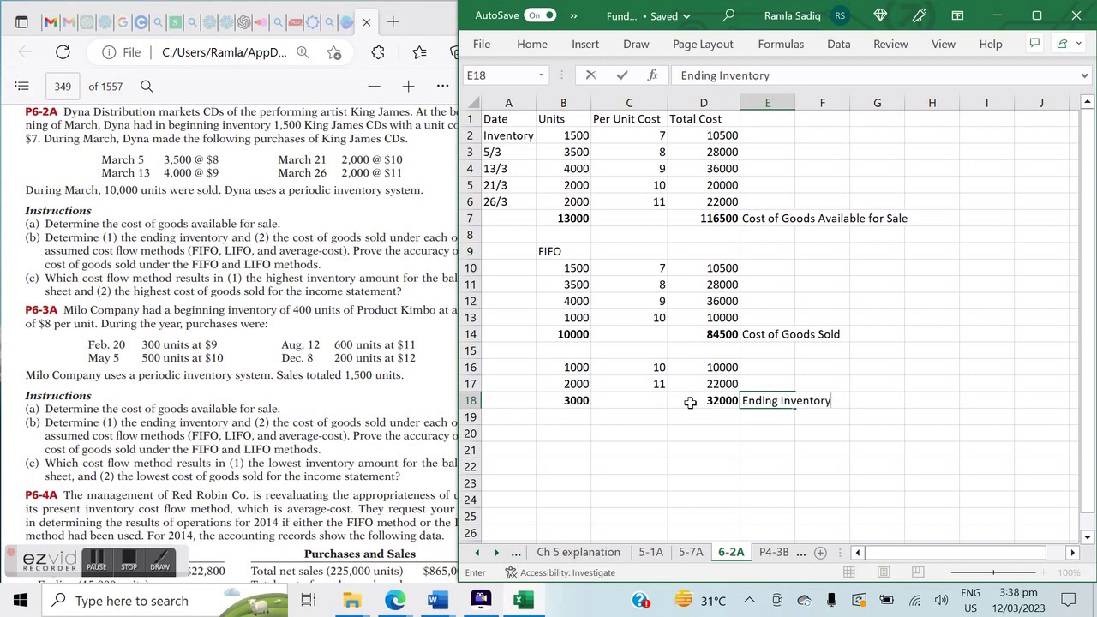
{"action": "key", "text": "Return"}
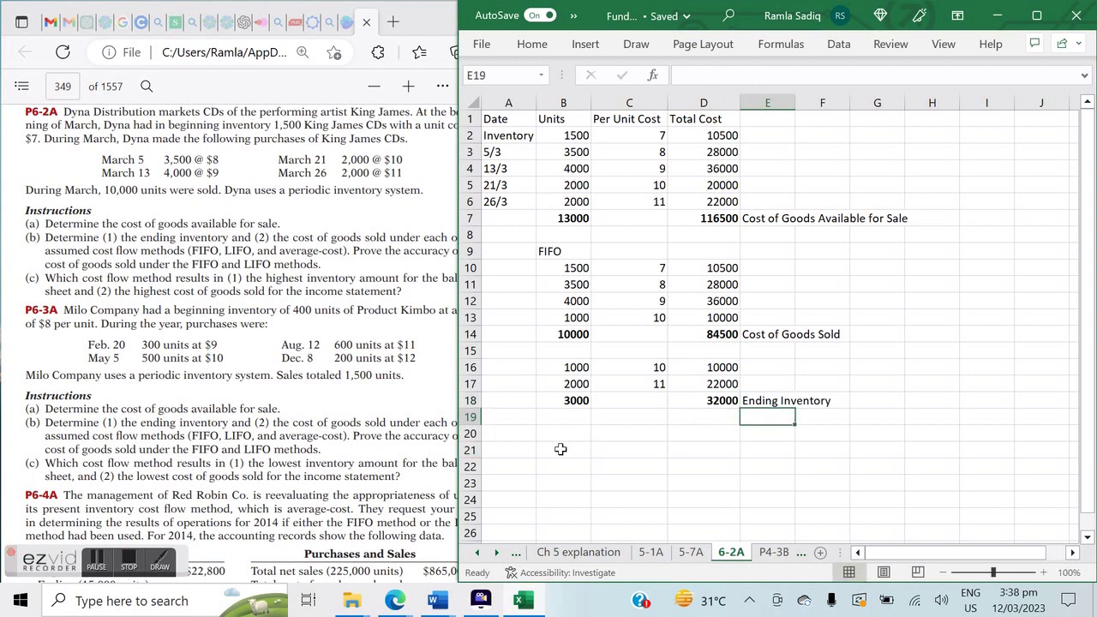
Enter the label "Verify" in E20, two rows below the Ending Inventory line
{"action": "left_click", "coordinate": [775, 439]}
{"action": "type", "text": "Verify"}
{"action": "key", "text": "Left"}
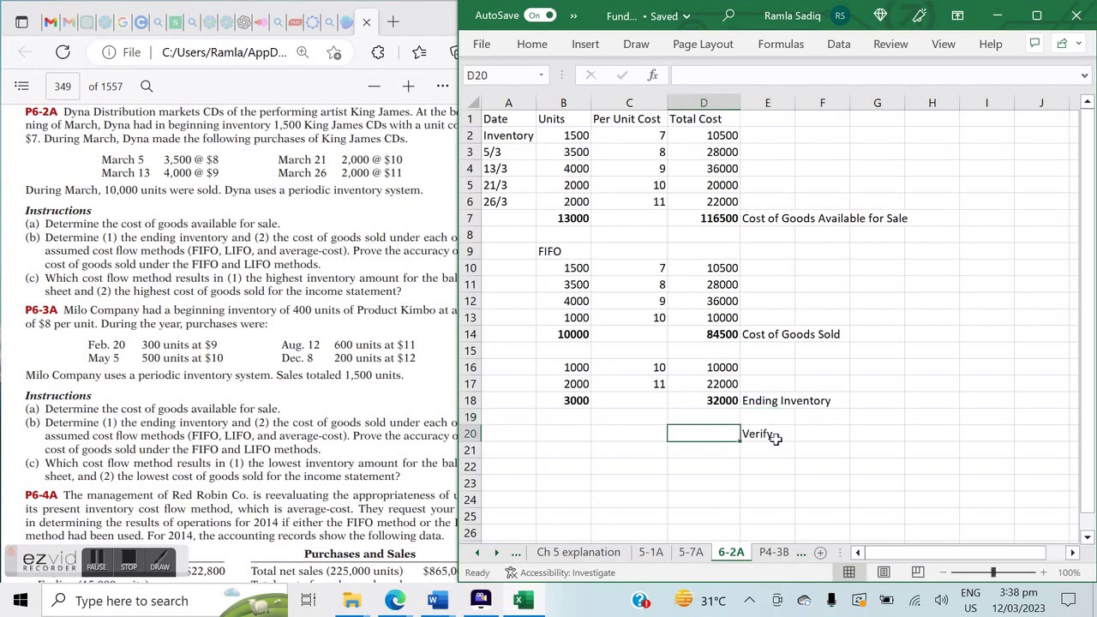
Add the FIFO ending inventory units and the units sold in B20 with =B18+B14
{"action": "left_click", "coordinate": [566, 432]}
{"action": "type", "text": "="}
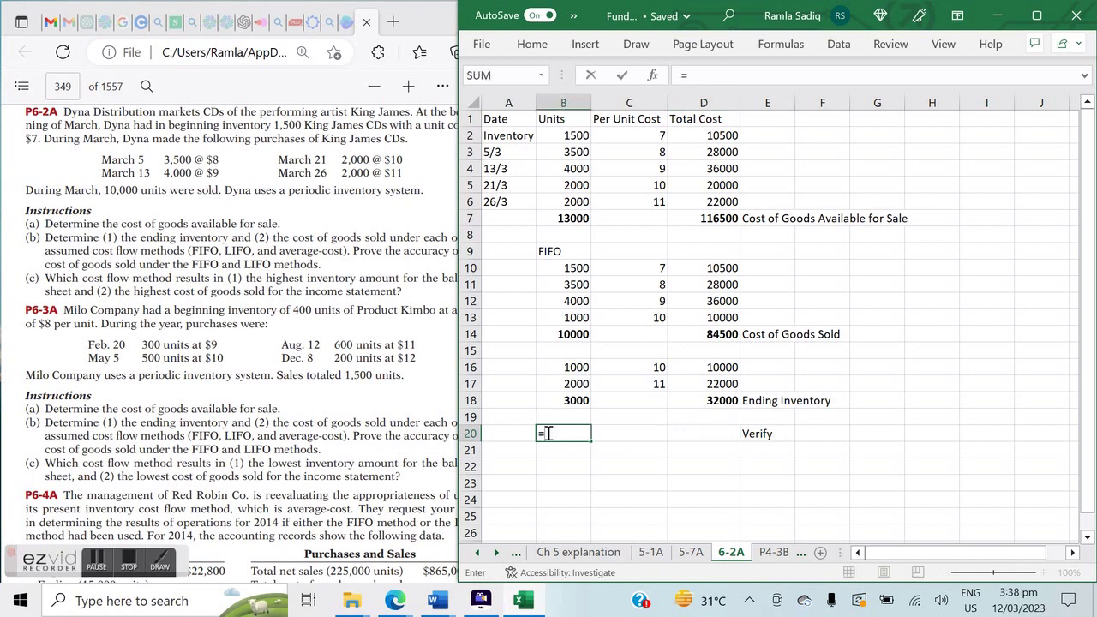
{"action": "type", "text": "S"}
{"action": "key", "text": "BackSpace"}
{"action": "key", "text": "BackSpace"}
{"action": "type", "text": "="}
{"action": "left_click", "coordinate": [562, 398]}
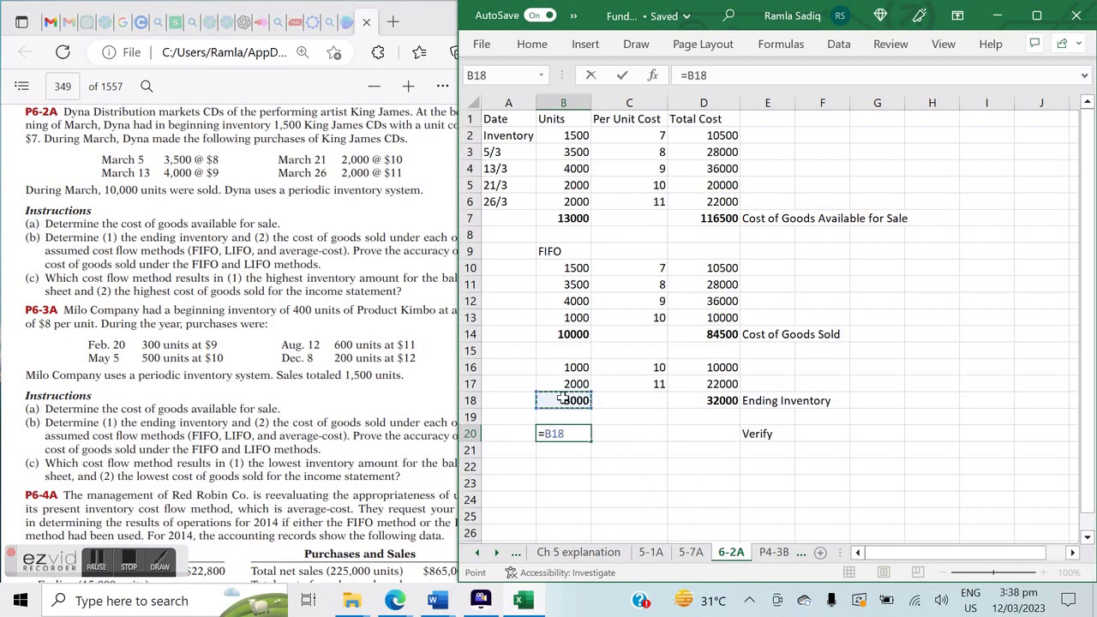
{"action": "type", "text": "+"}
{"action": "left_click", "coordinate": [559, 334]}
{"action": "key", "text": "Return"}
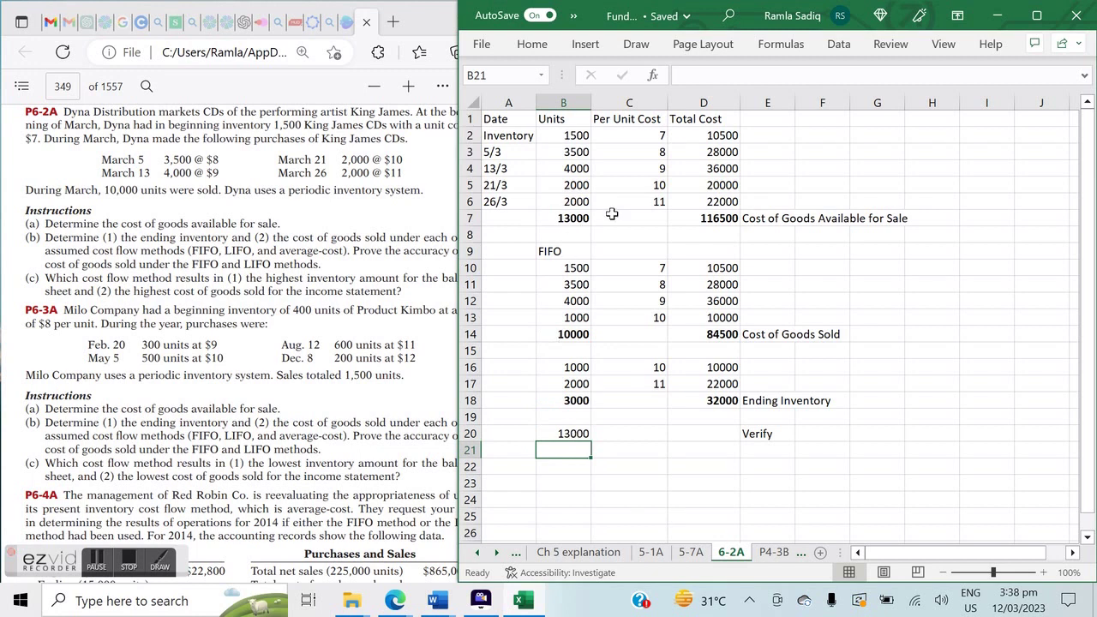
Add the FIFO ending inventory cost and the cost of goods sold in D20 with =D18+D14
{"action": "left_click", "coordinate": [705, 433]}
{"action": "type", "text": "="}
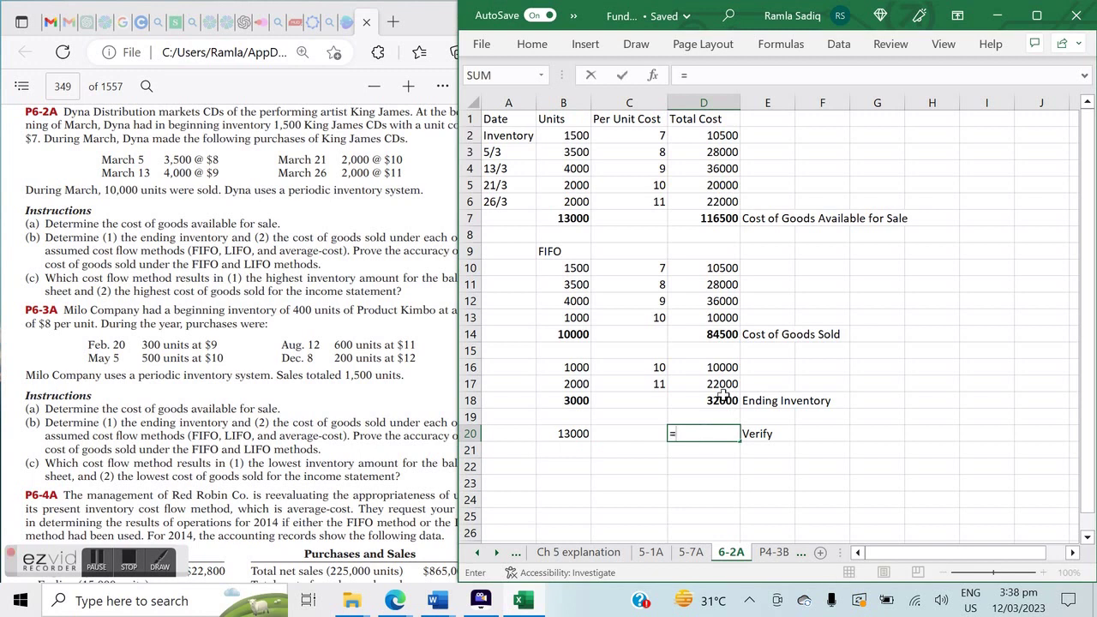
{"action": "left_click", "coordinate": [722, 398]}
{"action": "type", "text": "+"}
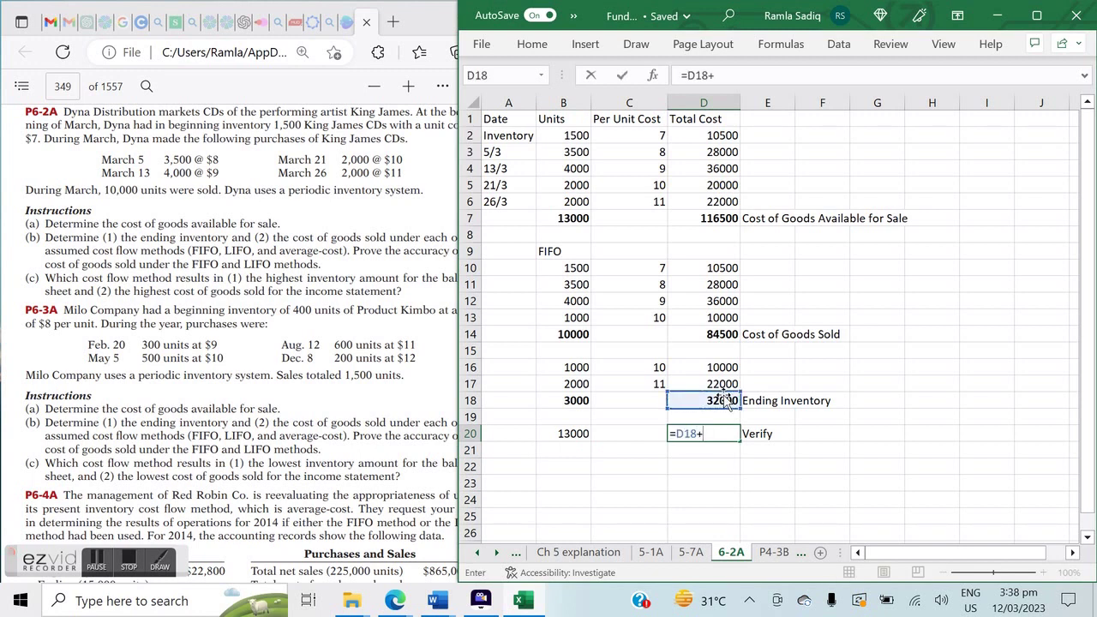
{"action": "left_click", "coordinate": [712, 335]}
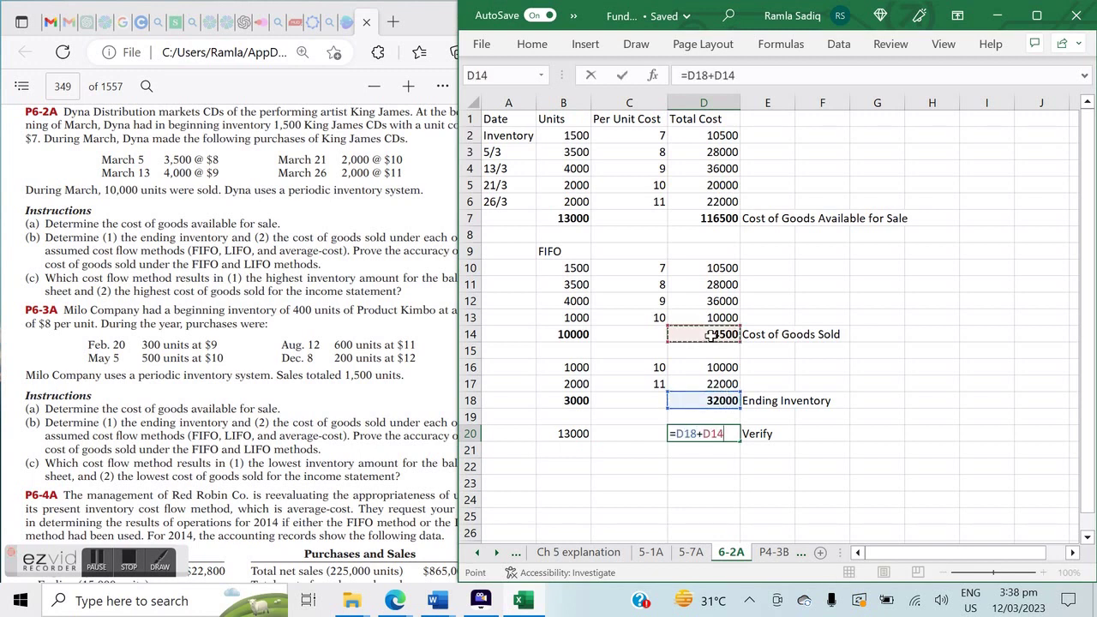
{"action": "key", "text": "Return"}
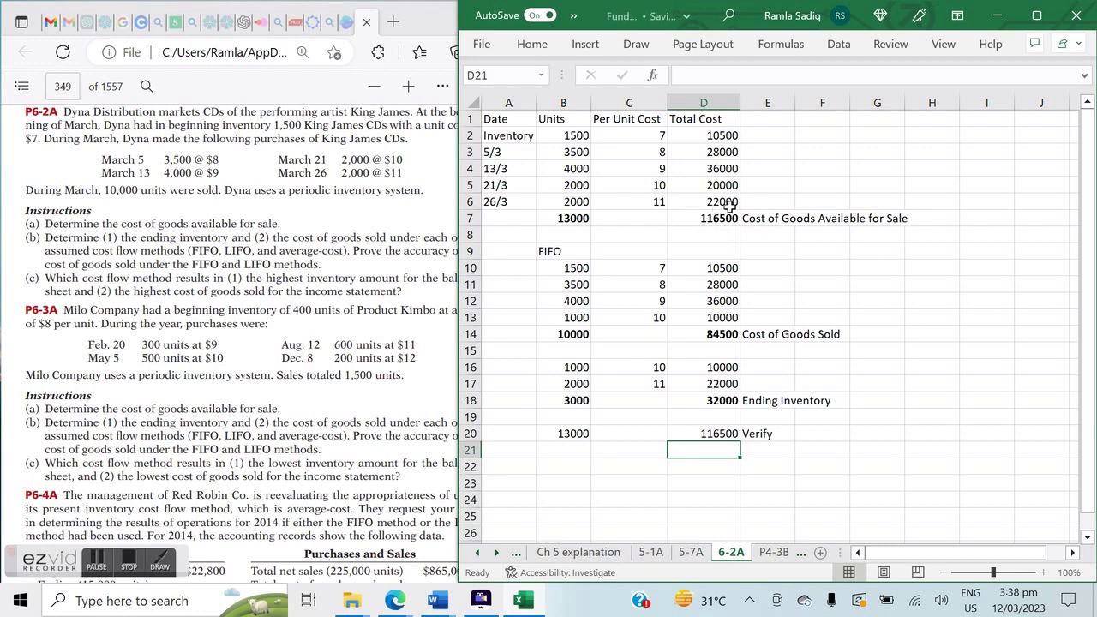
Make the "Verify" label in E20 bold
{"action": "left_click", "coordinate": [759, 435]}
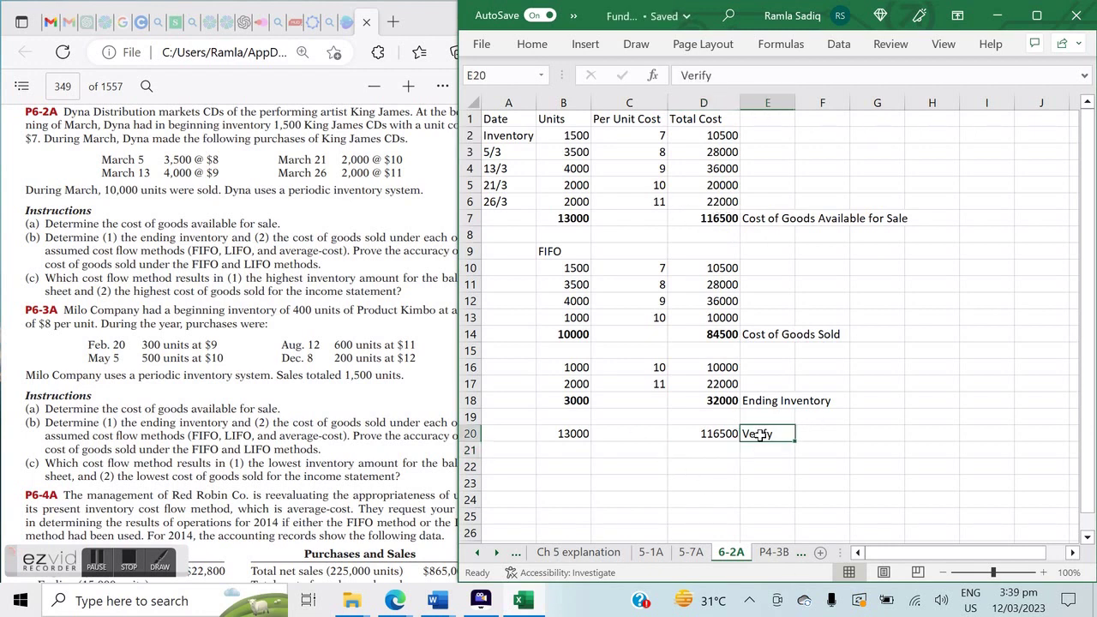
{"action": "type", "text": "b"}
{"action": "key", "text": "BackSpace"}
{"action": "type", "text": "Ve"}
{"action": "key", "text": "ctrl+b"}
{"action": "key", "text": "Return"}
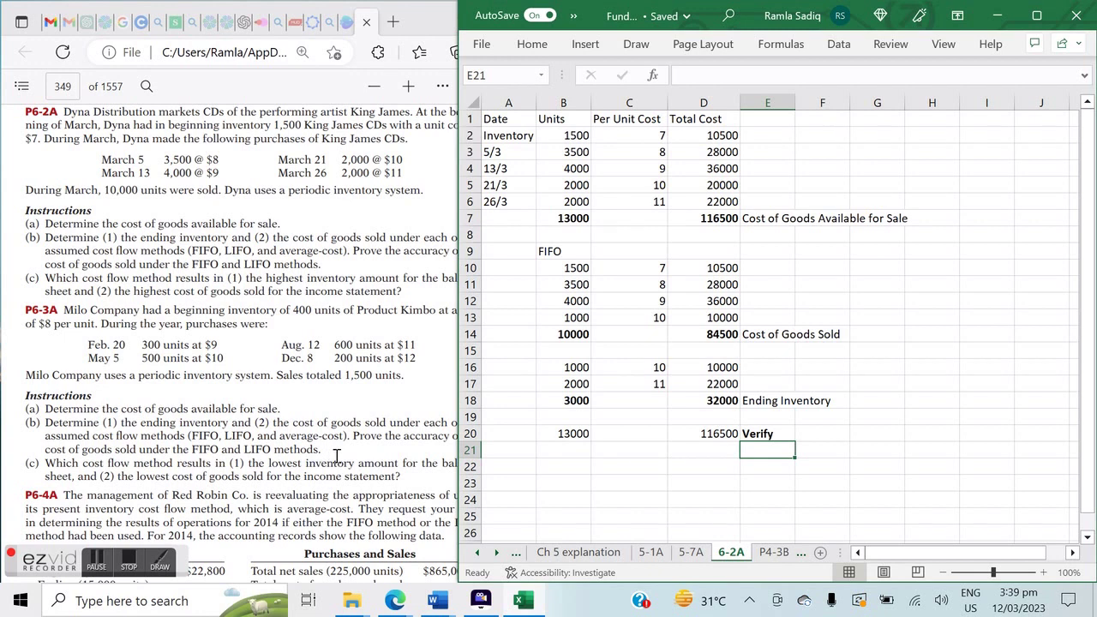
Enter the heading "LIFO" in B22 below the FIFO verification row
{"action": "left_click", "coordinate": [647, 465]}
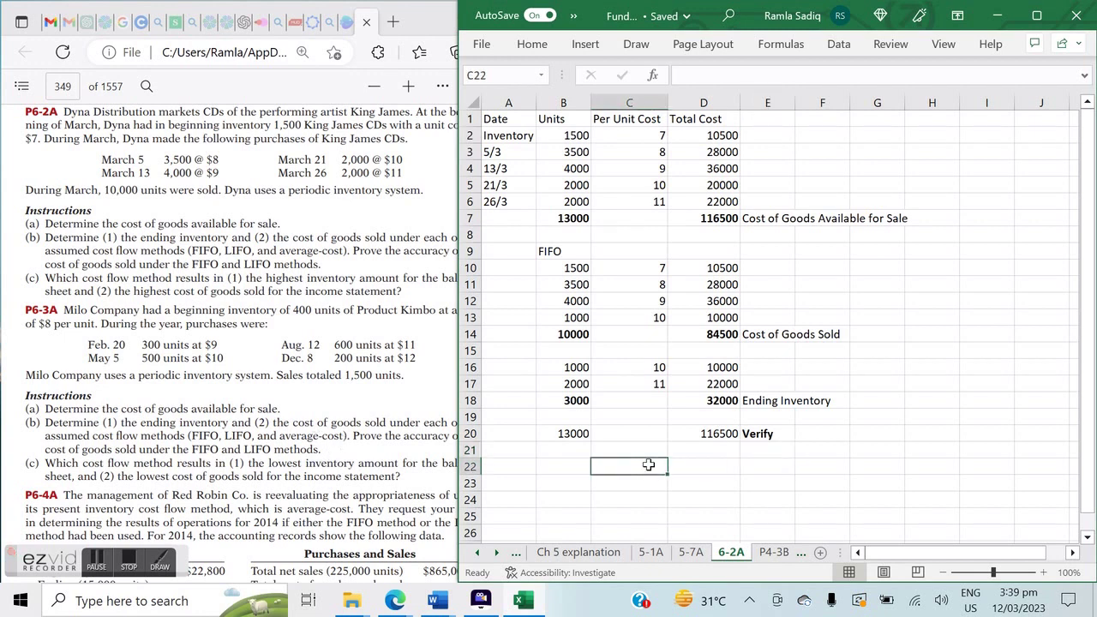
{"action": "left_click", "coordinate": [556, 464]}
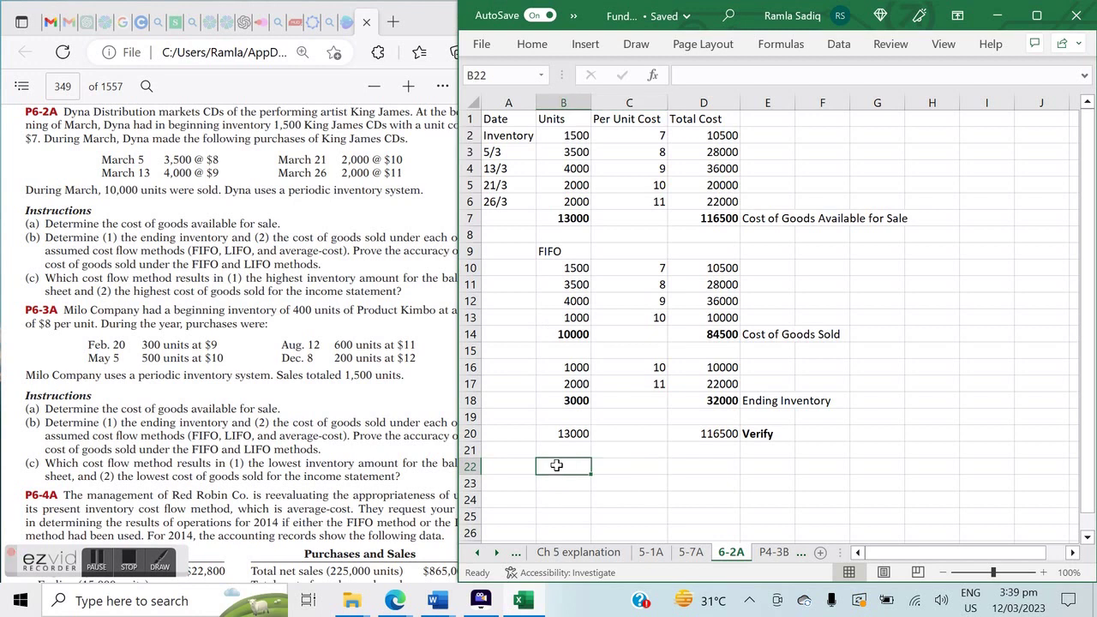
{"action": "type", "text": "LIFO"}
{"action": "key", "text": "Return"}
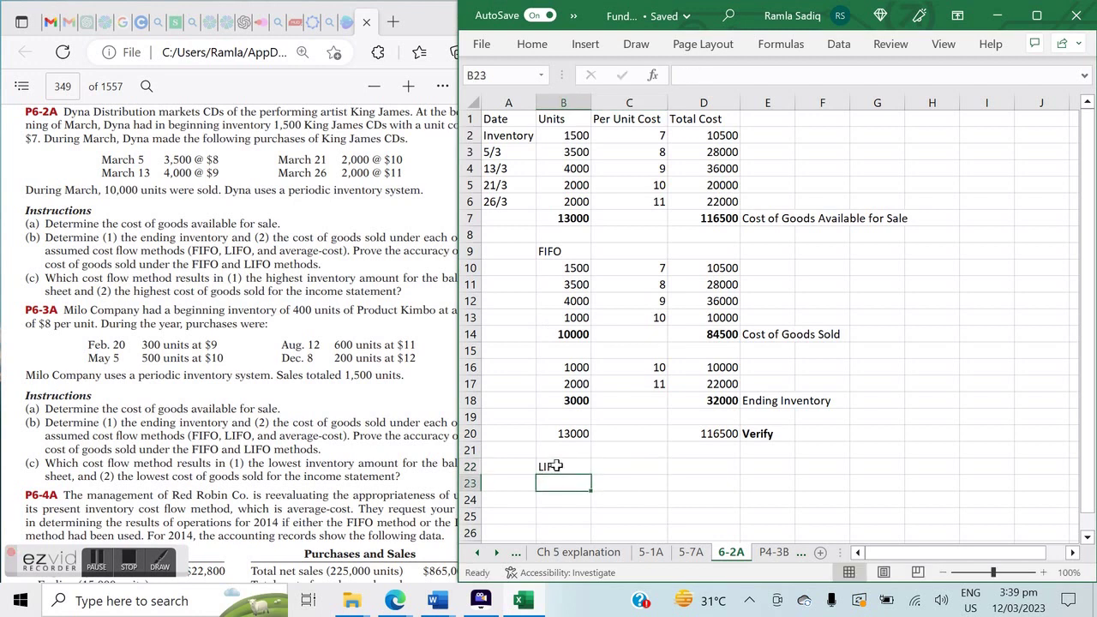
Freeze the panes above row 8 so the purchase table in rows 1 to 7 stays in view
{"action": "left_click", "coordinate": [465, 218]}
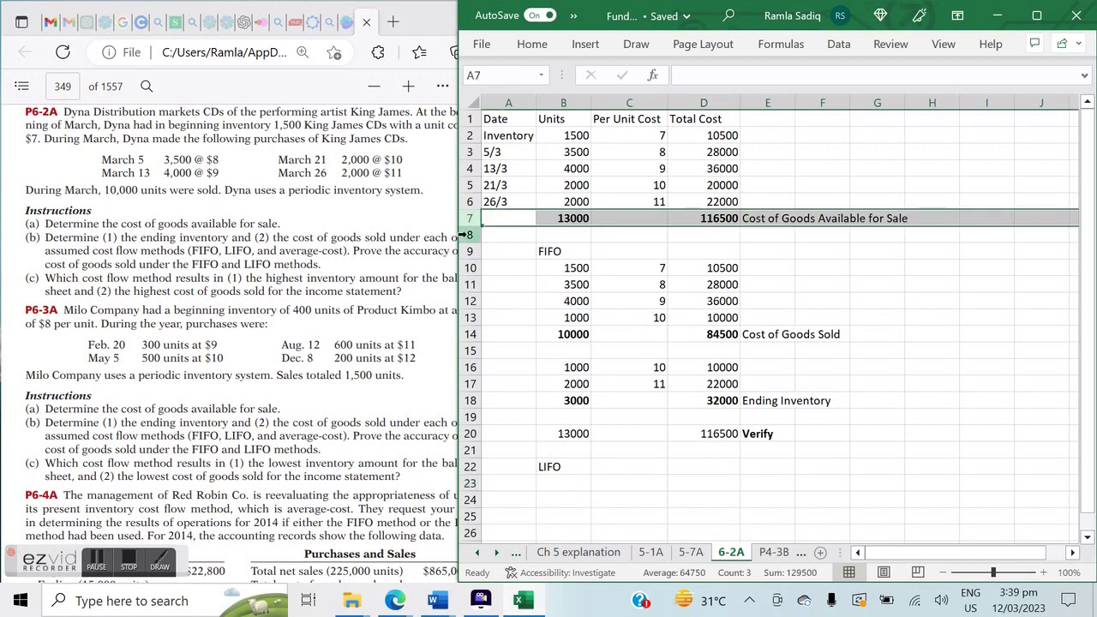
{"action": "left_click", "coordinate": [468, 235]}
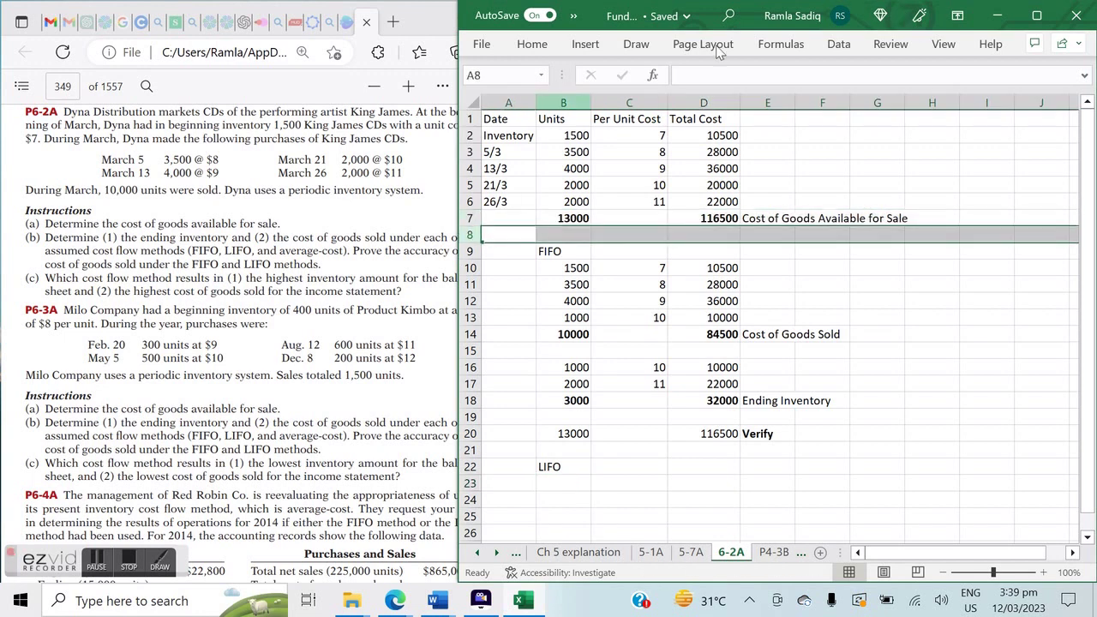
{"action": "left_click", "coordinate": [597, 46]}
{"action": "left_click", "coordinate": [946, 45]}
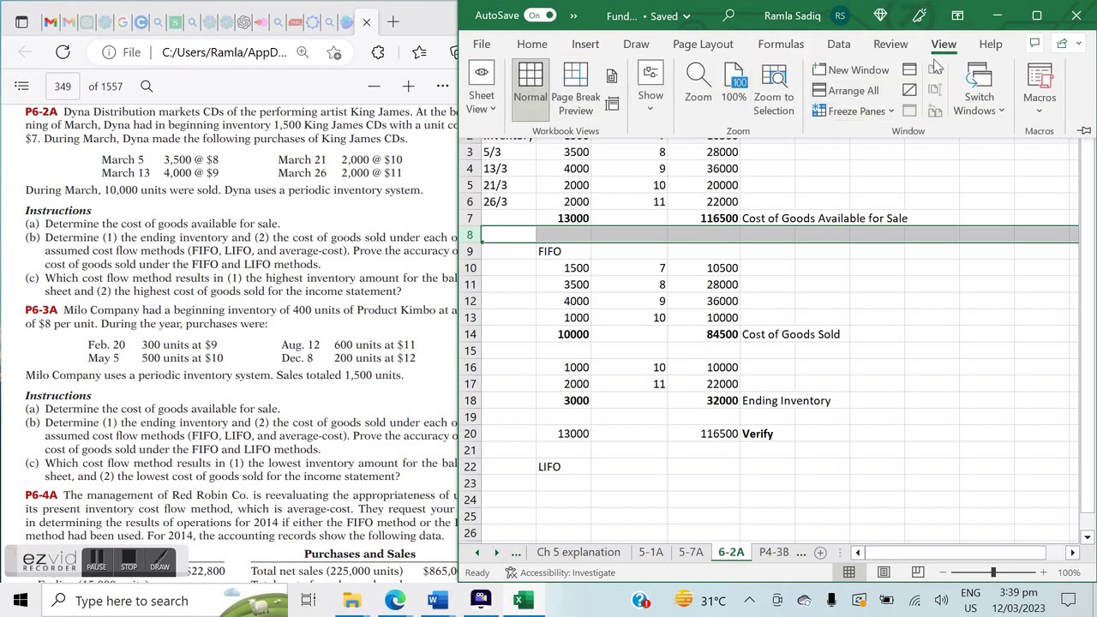
{"action": "left_click", "coordinate": [879, 114]}
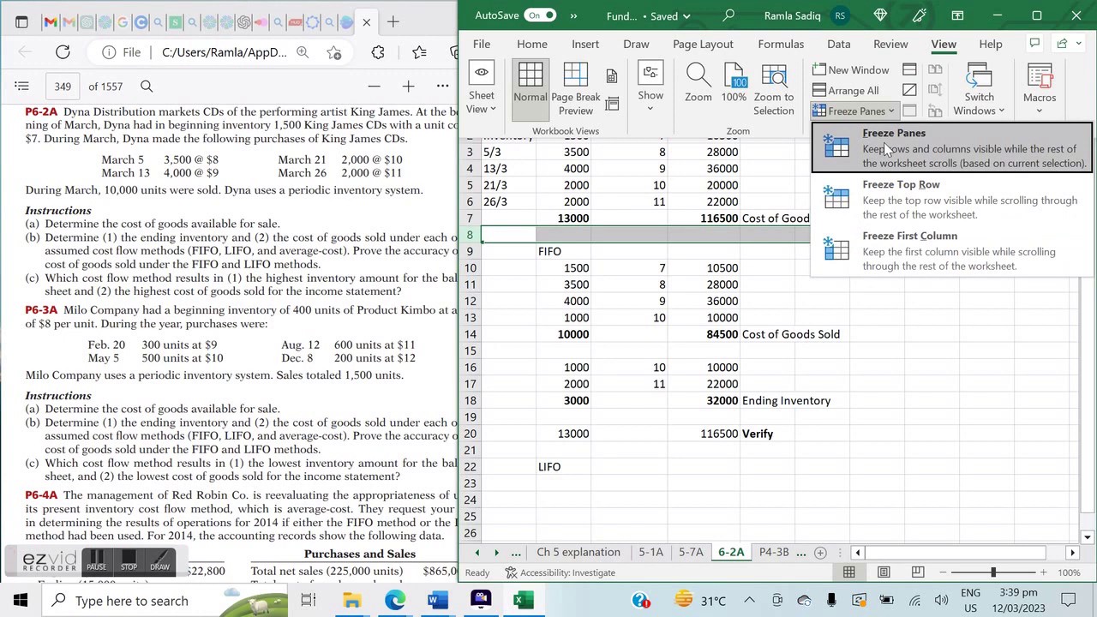
{"action": "left_click", "coordinate": [887, 151]}
Copy the 26/3 purchase's units, unit cost and total cost from B6:D6 into B23:D23 under the LIFO heading
{"action": "key", "text": "Down"}
{"action": "key", "text": "Down"}
{"action": "key", "text": "Down"}
{"action": "key", "text": "Down"}
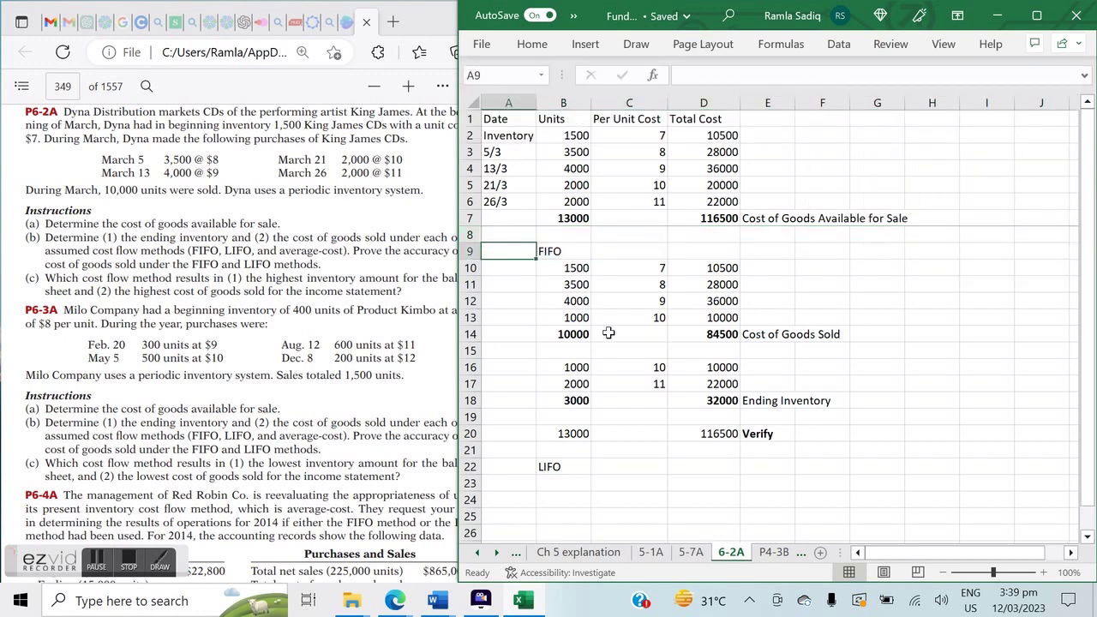
{"action": "key", "text": "Down"}
{"action": "key", "text": "Down"}
{"action": "key", "text": "Down"}
{"action": "key", "text": "Down"}
{"action": "key", "text": "Down"}
{"action": "key", "text": "Down"}
{"action": "key", "text": "Down"}
{"action": "key", "text": "Down"}
{"action": "key", "text": "Down"}
{"action": "key", "text": "Down"}
{"action": "key", "text": "Down"}
{"action": "key", "text": "Down"}
{"action": "key", "text": "Down"}
{"action": "key", "text": "Down"}
{"action": "key", "text": "Down"}
{"action": "key", "text": "Down"}
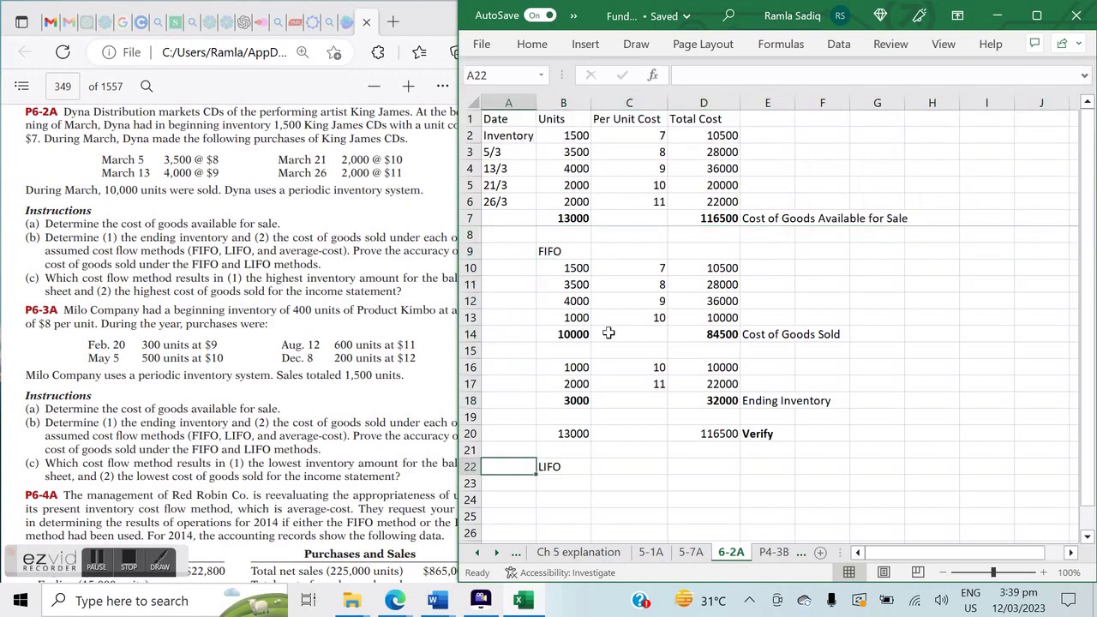
{"action": "key", "text": "Down"}
{"action": "key", "text": "Down"}
{"action": "key", "text": "Down"}
{"action": "key", "text": "Down"}
{"action": "key", "text": "Down"}
{"action": "key", "text": "Down"}
{"action": "key", "text": "Down"}
{"action": "key", "text": "Down"}
{"action": "key", "text": "Down"}
{"action": "key", "text": "Down"}
{"action": "key", "text": "Down"}
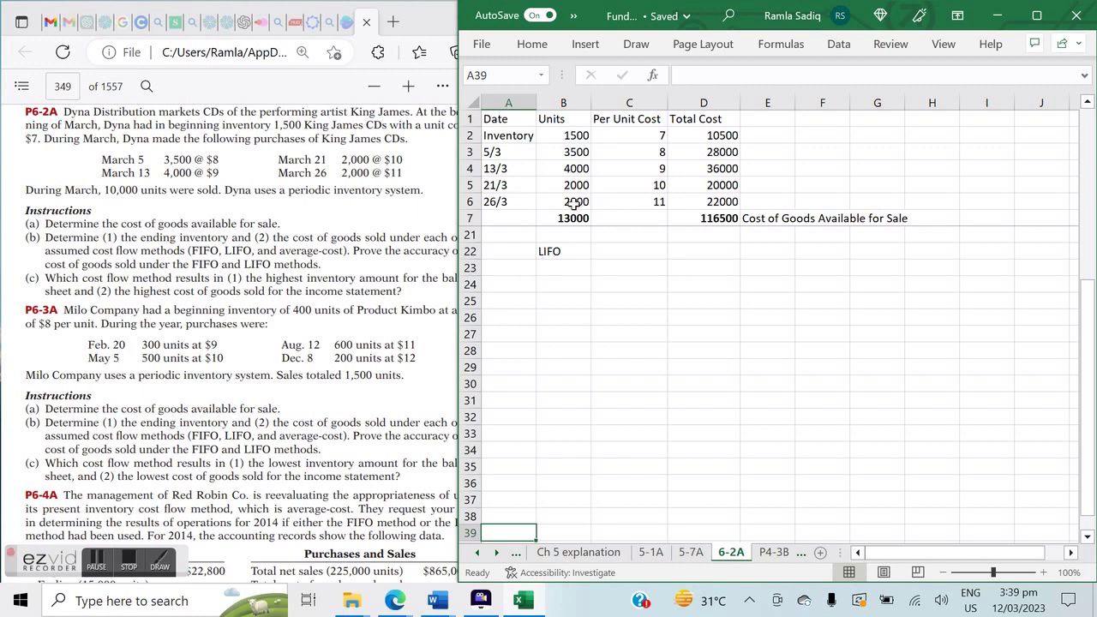
{"action": "left_click", "coordinate": [567, 197]}
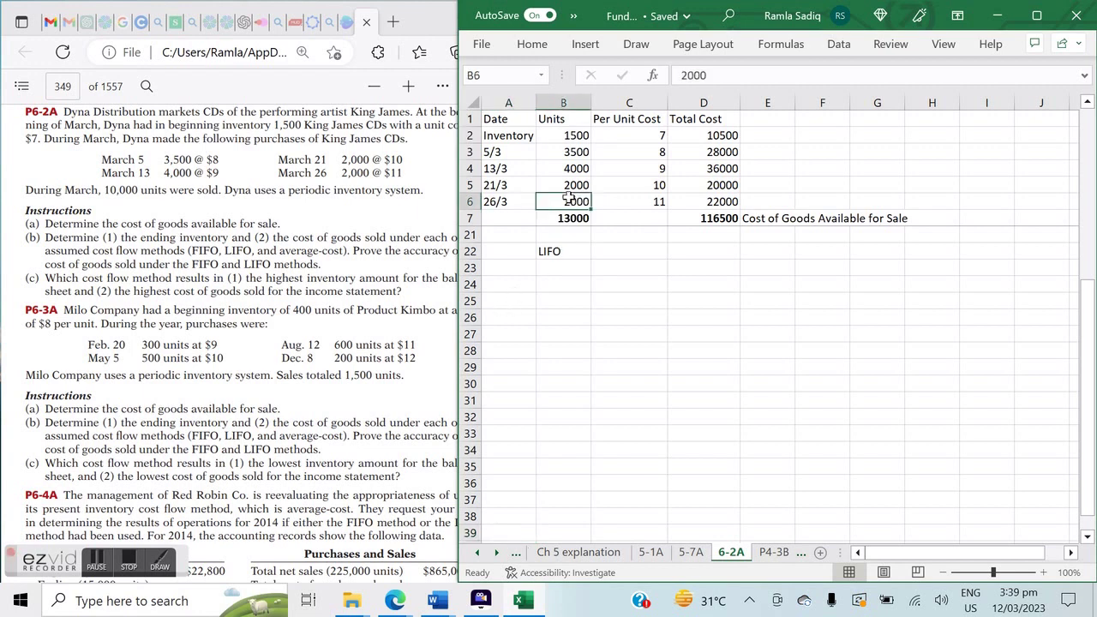
{"action": "key", "text": "shift+Right"}
{"action": "key", "text": "shift+Right"}
{"action": "key", "text": "ctrl+c"}
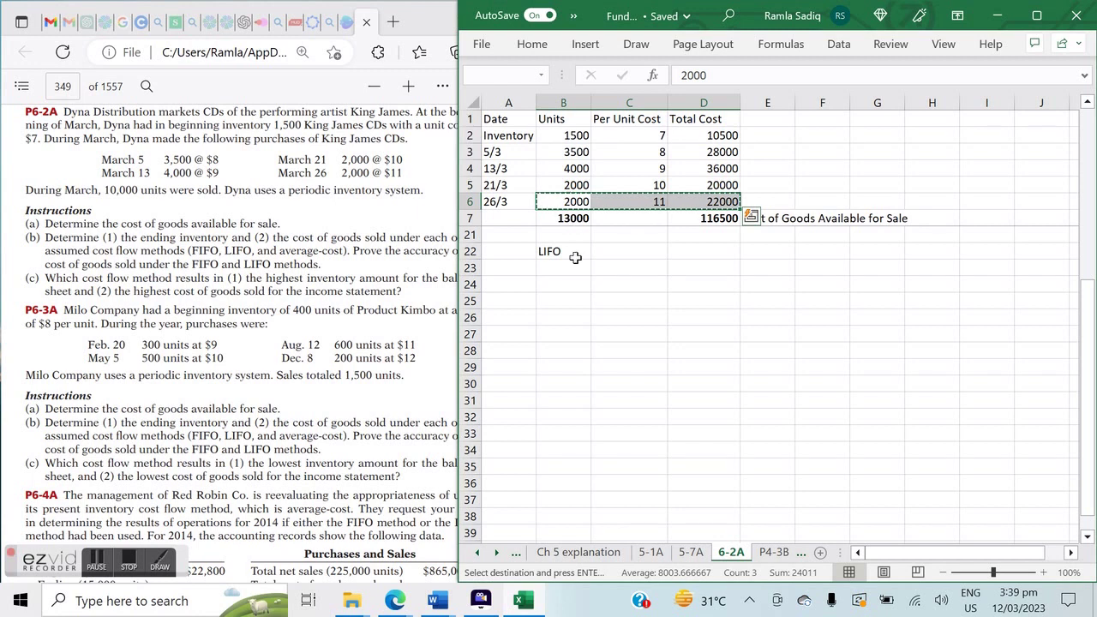
{"action": "left_click", "coordinate": [574, 265]}
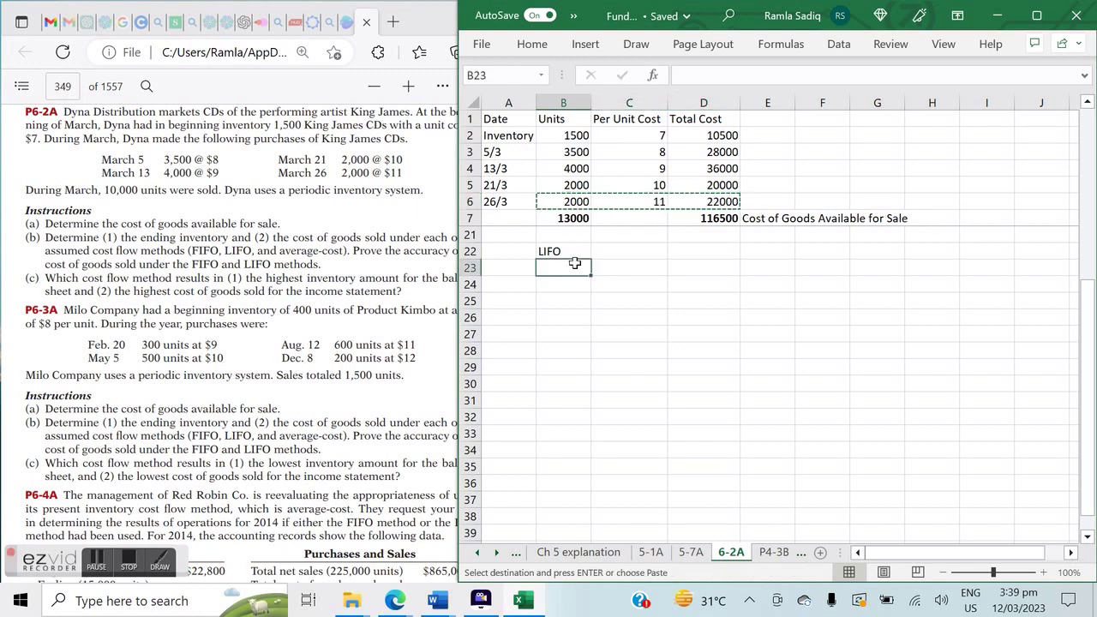
{"action": "key", "text": "ctrl+v"}
Copy the 21/3 purchase's units, unit cost and total cost from B5:D5 into B24:D24
{"action": "left_click_drag", "start_coordinate": [576, 187], "coordinate": [694, 191]}
{"action": "key", "text": "ctrl+c"}
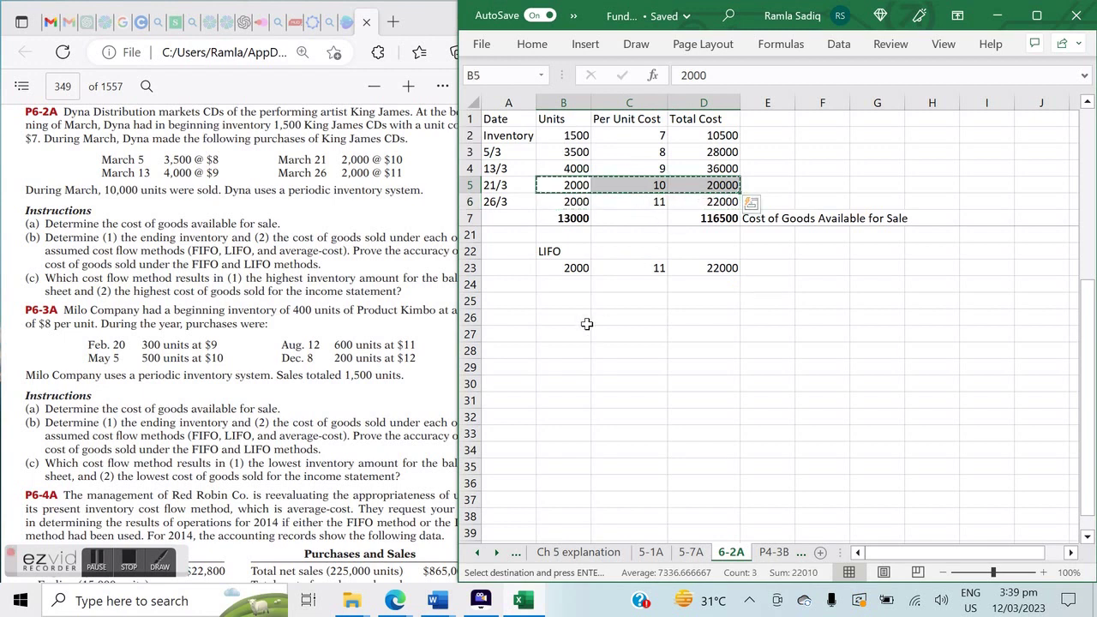
{"action": "left_click", "coordinate": [574, 288]}
{"action": "key", "text": "ctrl+v"}
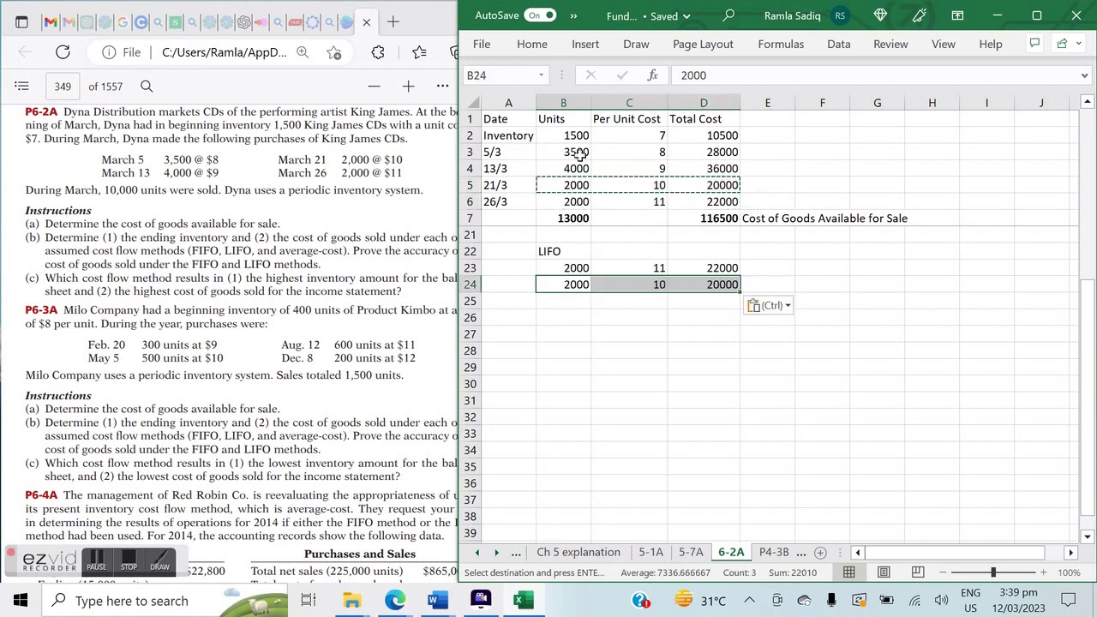
Copy the 13/3 purchase's units, unit cost and total cost from B4:D4 into B25:D25
{"action": "left_click_drag", "start_coordinate": [588, 171], "coordinate": [708, 185]}
{"action": "key", "text": "ctrl"}
{"action": "left_click", "coordinate": [563, 165]}
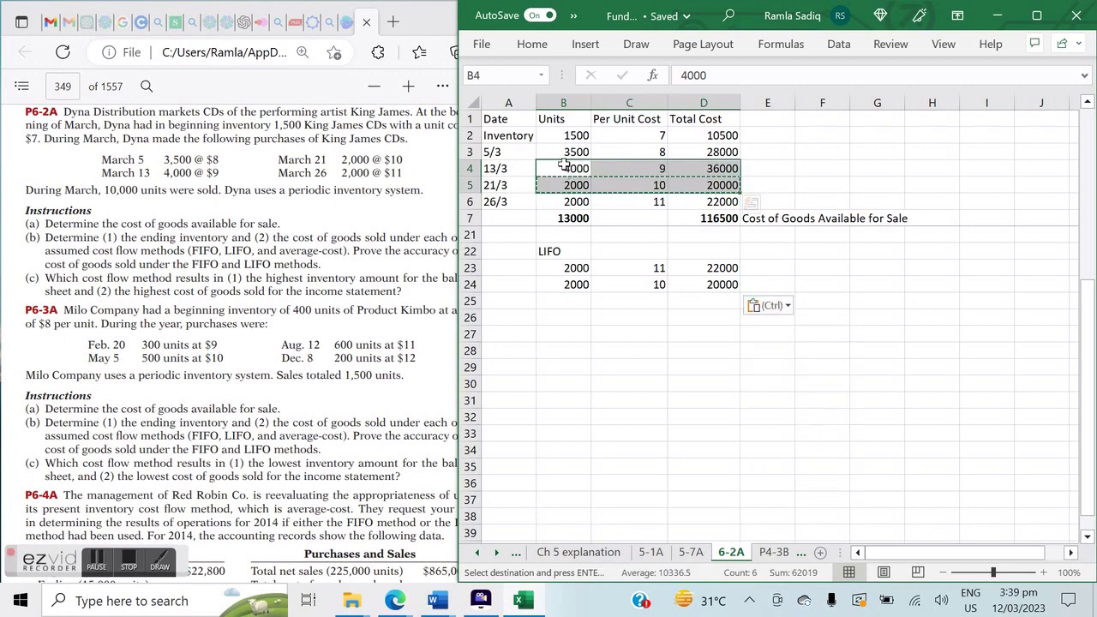
{"action": "left_click_drag", "start_coordinate": [563, 165], "coordinate": [707, 168]}
{"action": "key", "text": "ctrl+c"}
{"action": "left_click", "coordinate": [579, 301]}
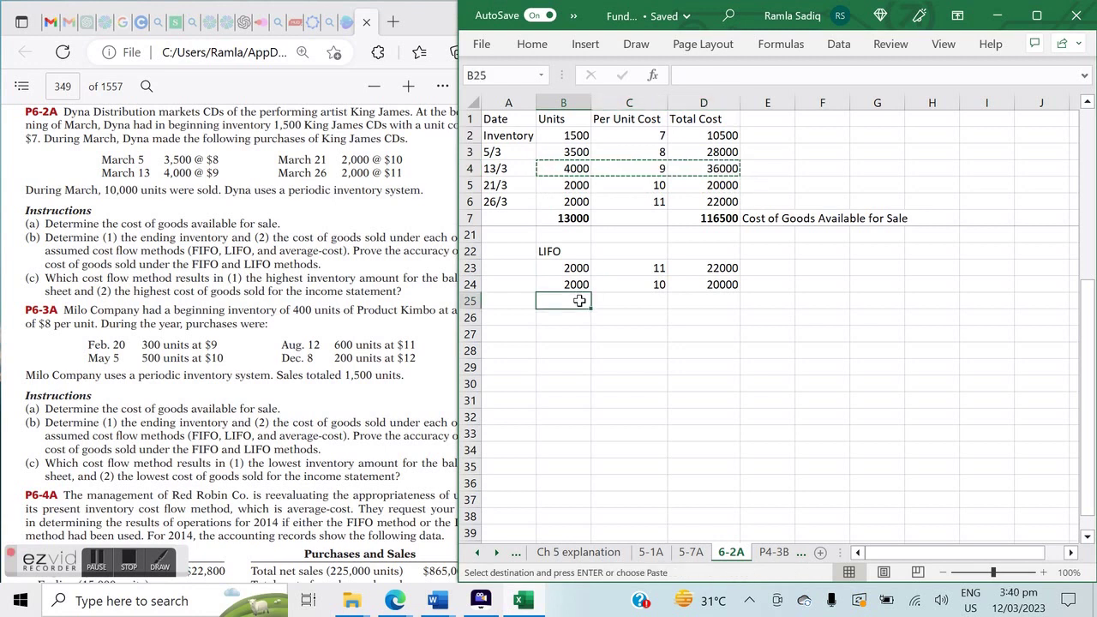
{"action": "key", "text": "ctrl+v"}
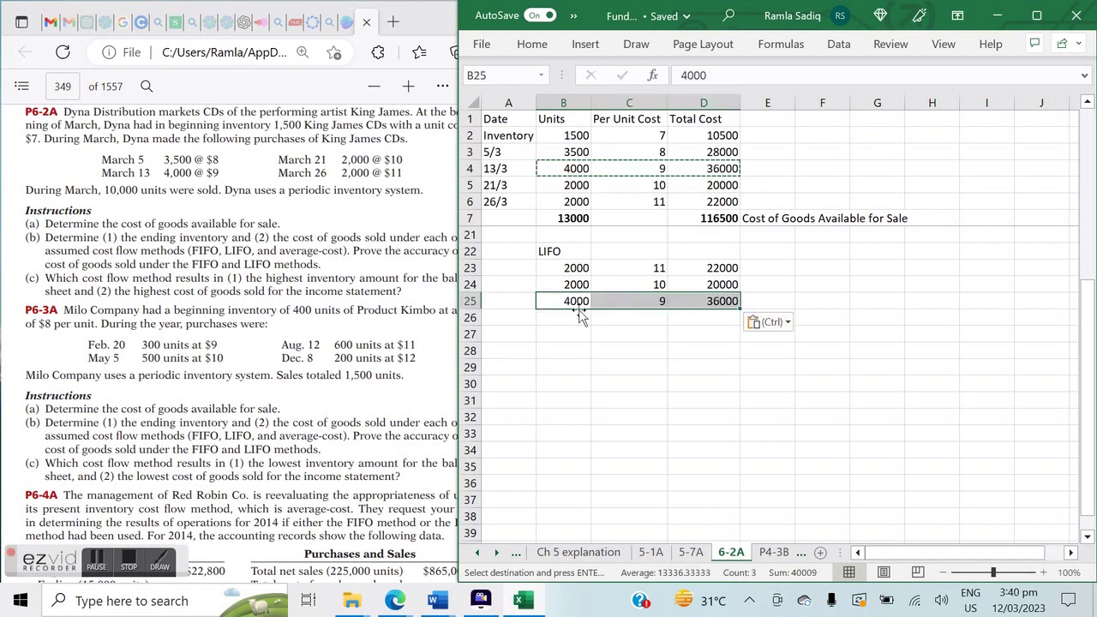
Enter the 5/3 layer sold under LIFO in row 26, with 2000 units in B26 and unit cost 8 in C26
{"action": "left_click", "coordinate": [578, 152]}
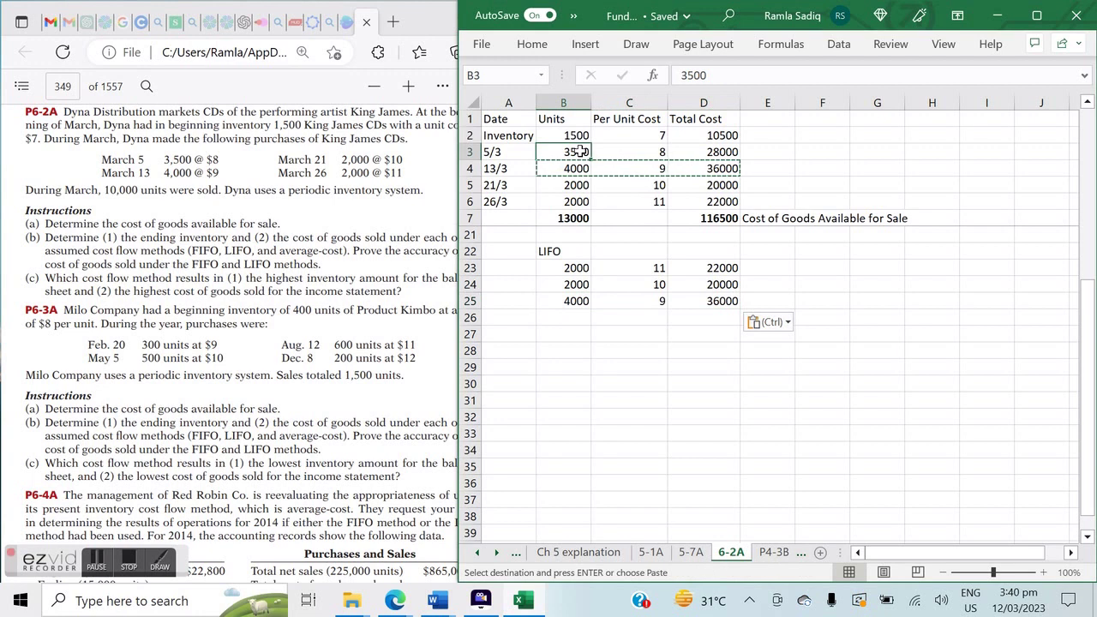
{"action": "left_click", "coordinate": [568, 314]}
{"action": "type", "text": "2000"}
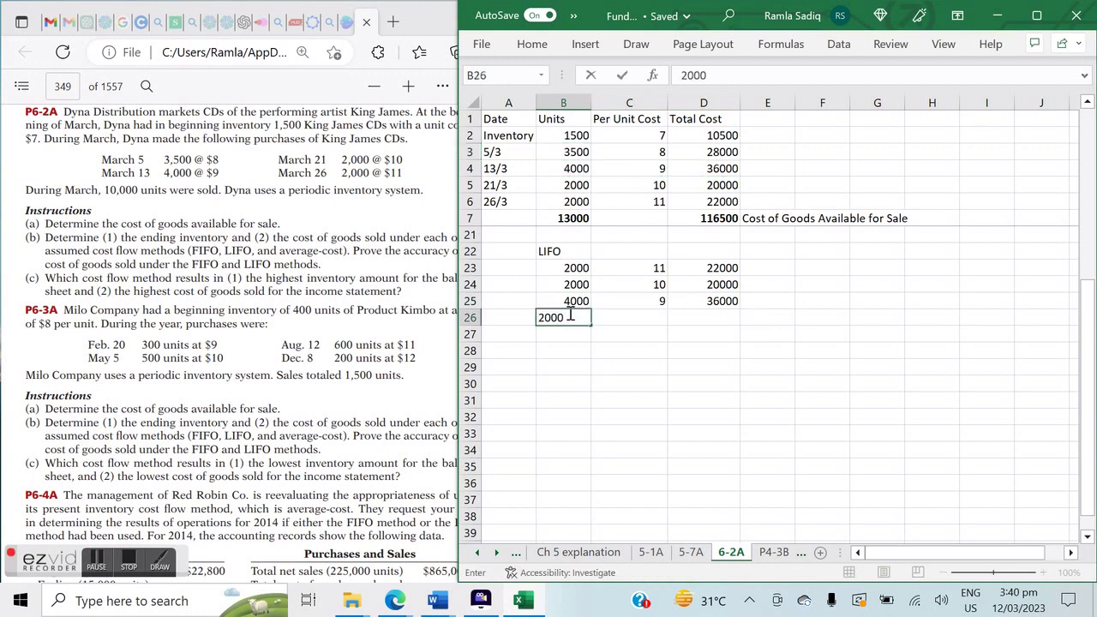
{"action": "key", "text": "Tab"}
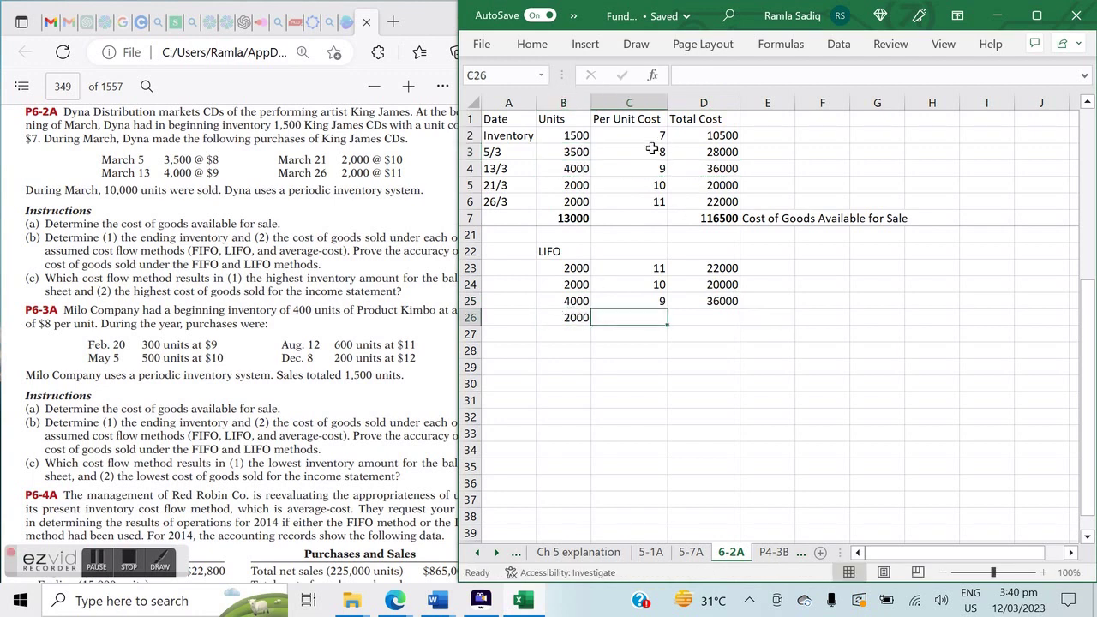
{"action": "type", "text": "00"}
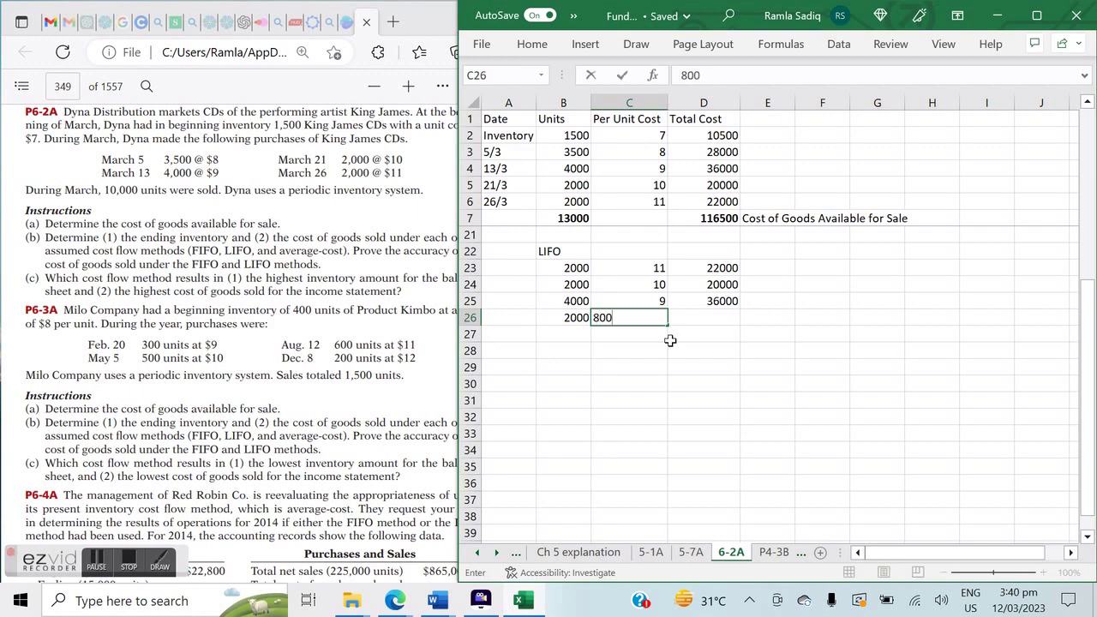
{"action": "key", "text": "BackSpace"}
{"action": "key", "text": "BackSpace"}
{"action": "key", "text": "Return"}
Calculate the 5/3 layer's total cost in D26 with =C26*B26
{"action": "key", "text": "Up"}
{"action": "key", "text": "Right"}
{"action": "type", "text": "="}
{"action": "key", "text": "Left"}
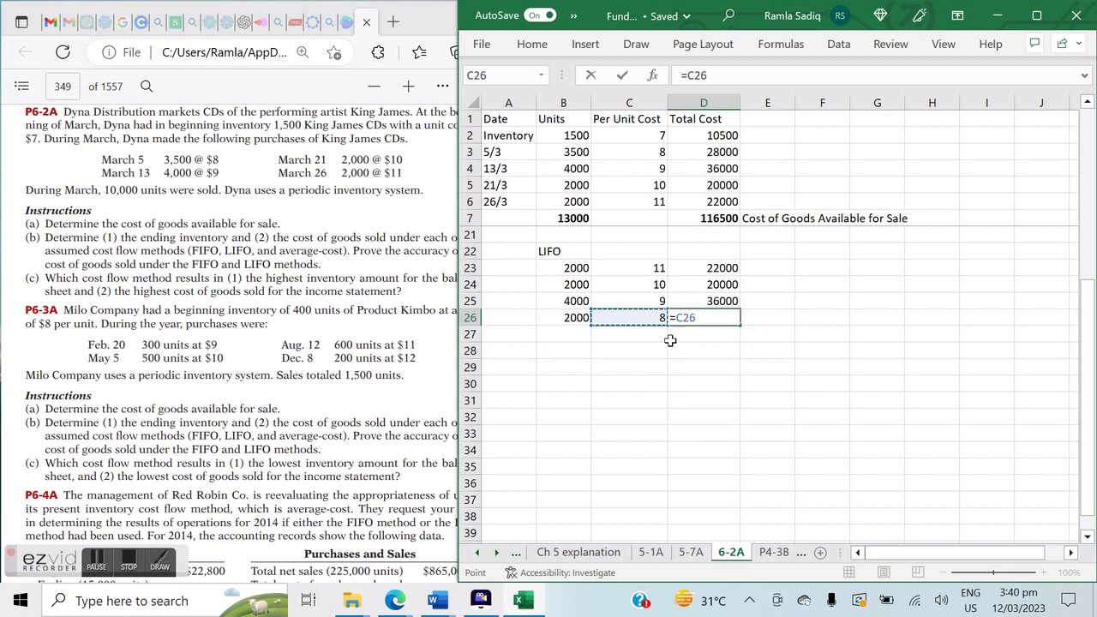
{"action": "type", "text": "*"}
{"action": "key", "text": "Left"}
{"action": "key", "text": "Left"}
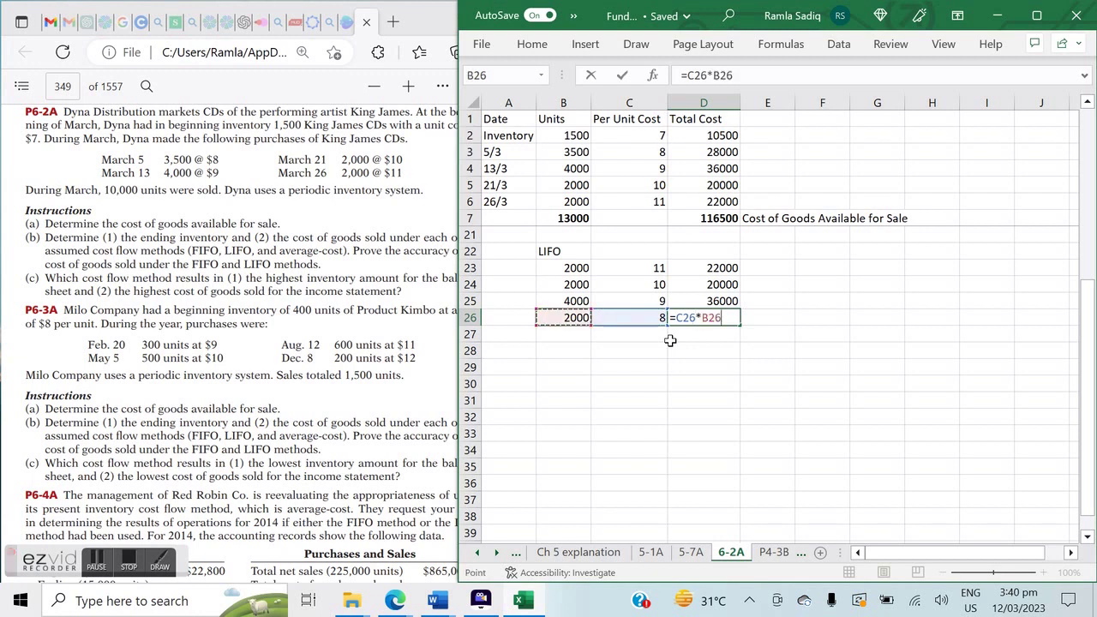
{"action": "key", "text": "Return"}
{"action": "key", "text": "Left"}
{"action": "key", "text": "Left"}
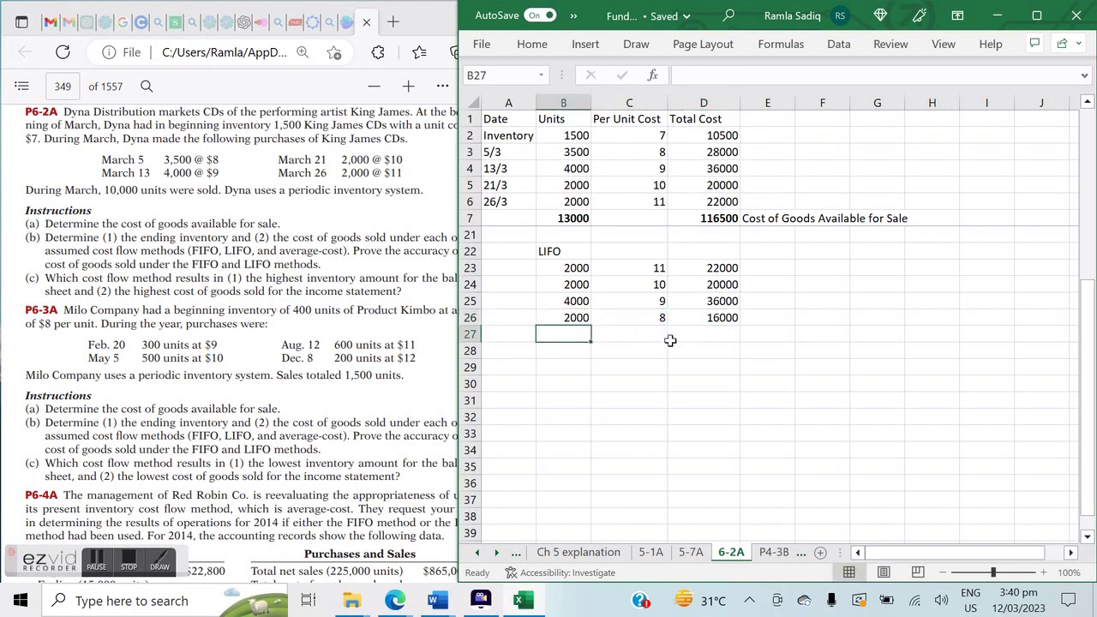
Total the LIFO units sold in B27 with =SUM(B23:B26) and make the total bold
{"action": "type", "text": "=SUM("}
{"action": "key", "text": "Up"}
{"action": "key", "text": "shift+Up"}
{"action": "key", "text": "shift+Up"}
{"action": "key", "text": "shift+Up"}
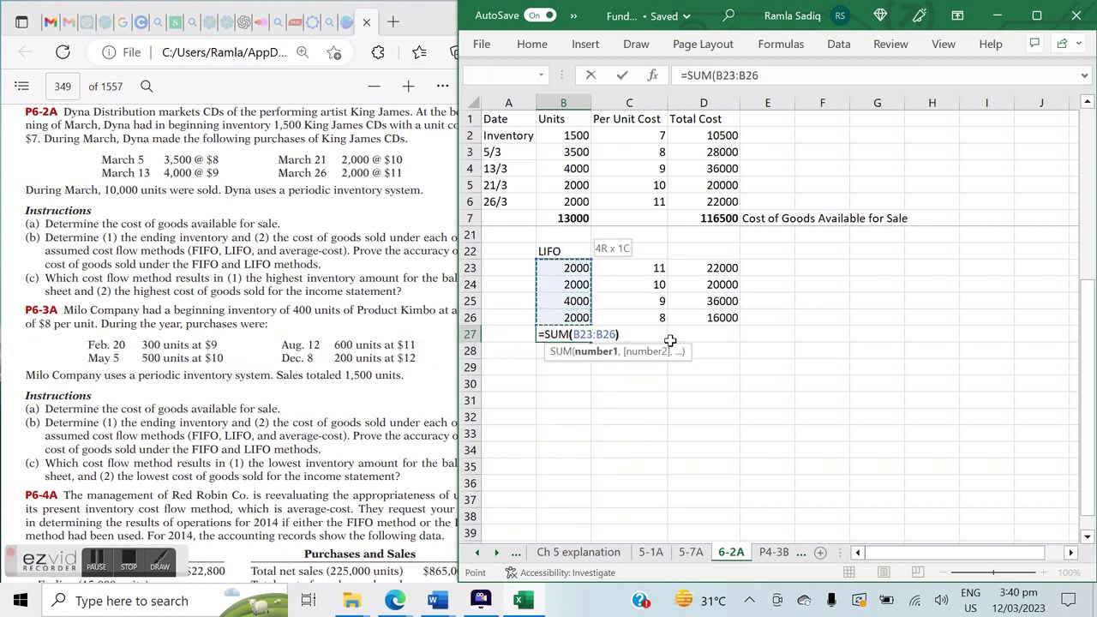
{"action": "key", "text": "Return"}
{"action": "key", "text": "Up"}
{"action": "key", "text": "ctrl+b"}
Total the LIFO layers' cost in D27 with =SUM(D23:D26) and make the total bold
{"action": "key", "text": "Right"}
{"action": "key", "text": "Right"}
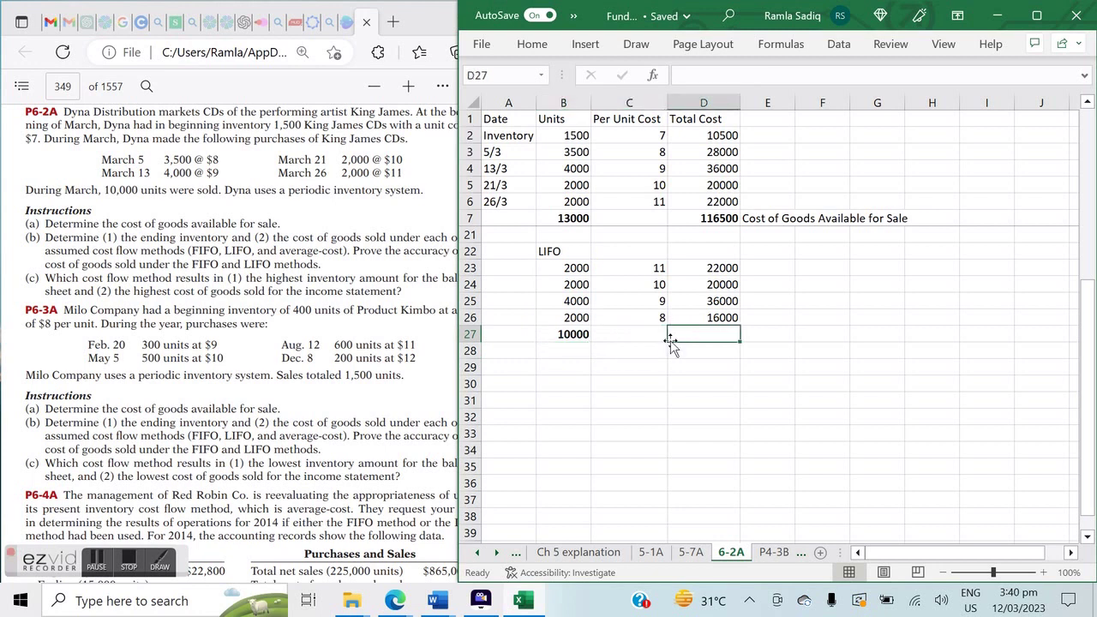
{"action": "type", "text": "=SUM("}
{"action": "key", "text": "Up"}
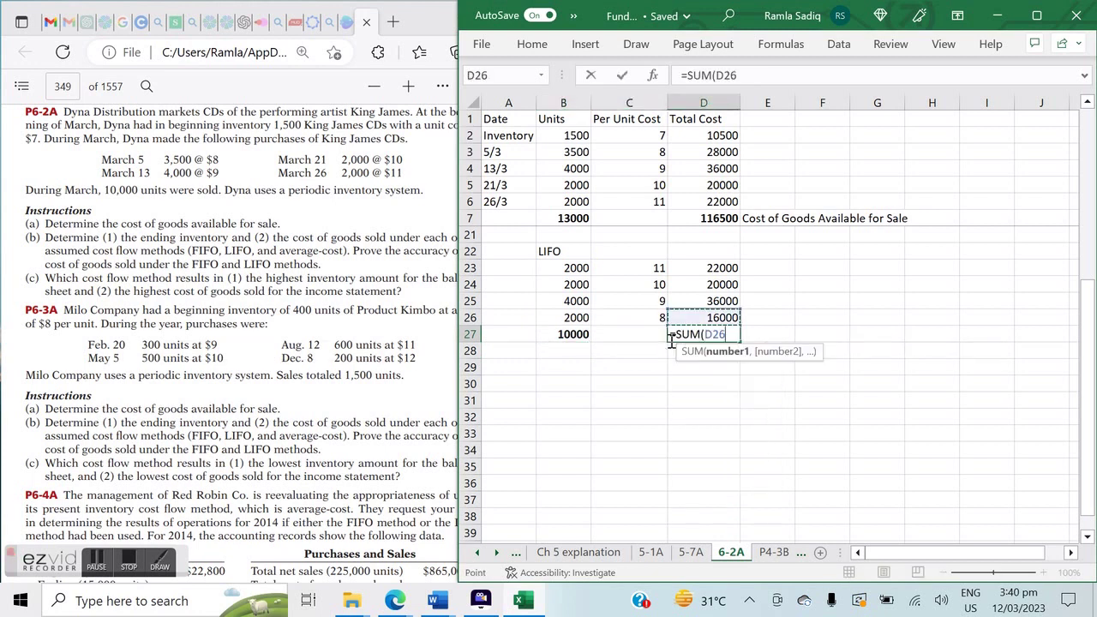
{"action": "key", "text": "shift+Up"}
{"action": "key", "text": "shift+Up"}
{"action": "key", "text": "shift+Up"}
{"action": "key", "text": "Return"}
{"action": "key", "text": "Up"}
{"action": "key", "text": "Right"}
{"action": "key", "text": "Left"}
{"action": "key", "text": "ctrl+b"}
Label the LIFO cost total in E27 as "Cost of Goods Sold"
{"action": "key", "text": "Right"}
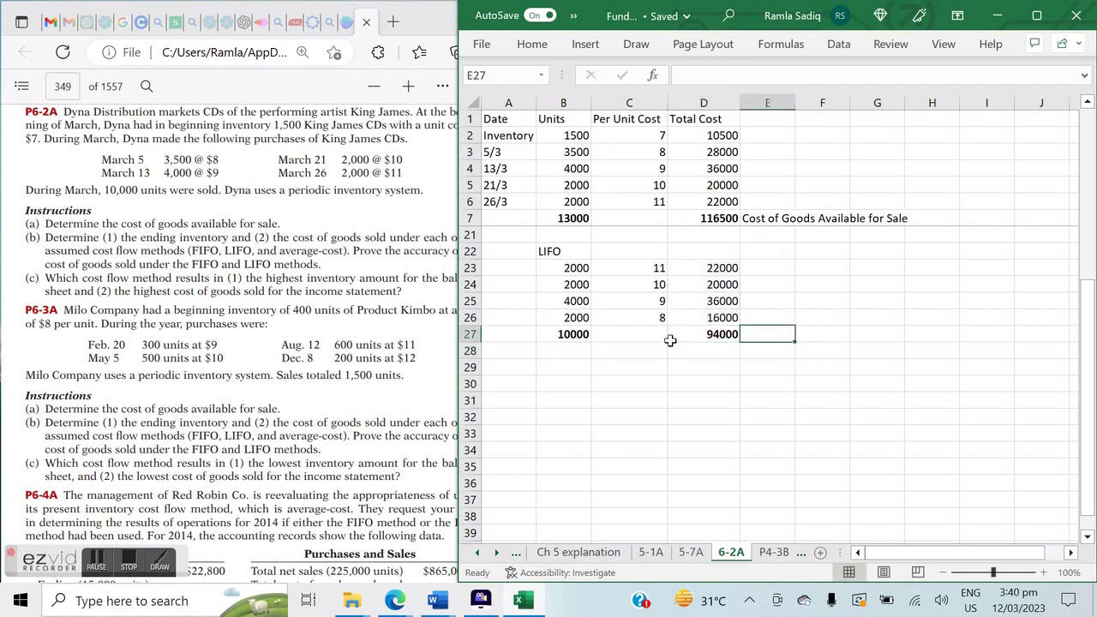
{"action": "type", "text": "Cost of Goods Sol"}
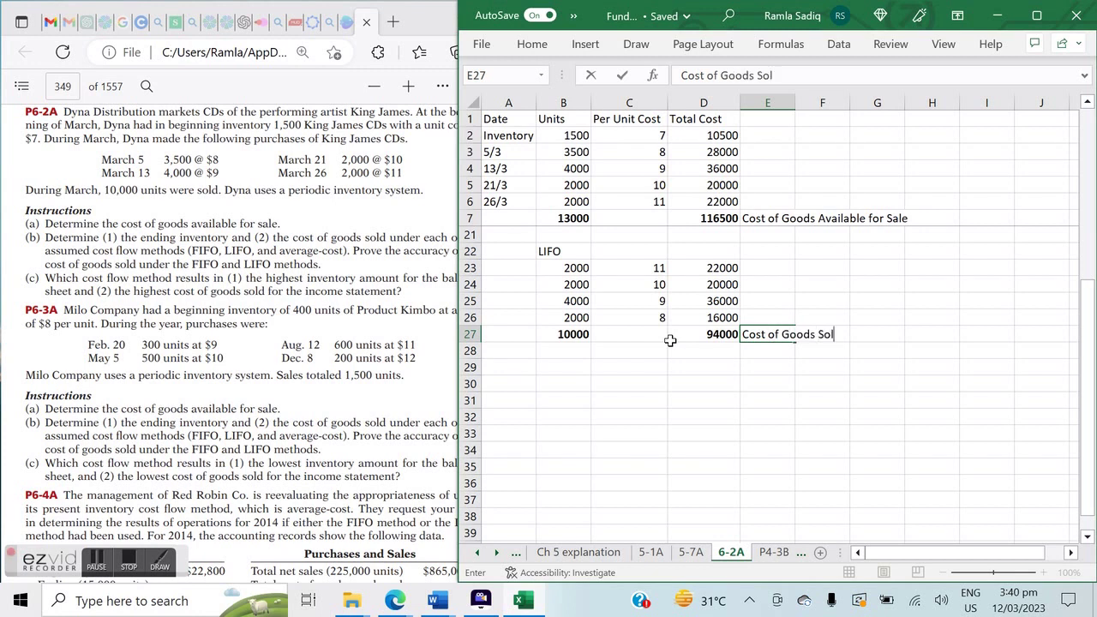
{"action": "type", "text": "d"}
{"action": "key", "text": "Return"}
Enter the remaining 5/3 layer of LIFO ending inventory in row 29, with 1500 units in B29 and unit cost 8 in C29
{"action": "key", "text": "Left"}
{"action": "key", "text": "Left"}
{"action": "key", "text": "Left"}
{"action": "key", "text": "Left"}
{"action": "key", "text": "Down"}
{"action": "key", "text": "Down"}
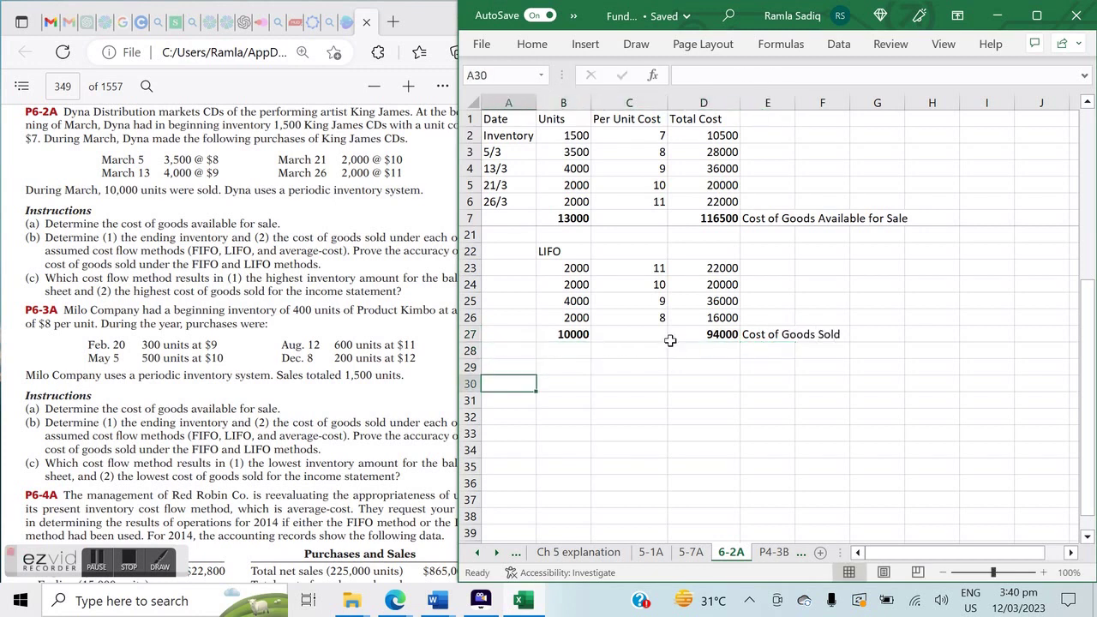
{"action": "key", "text": "Right"}
{"action": "key", "text": "Up"}
{"action": "key", "text": "Up"}
{"action": "key", "text": "Down"}
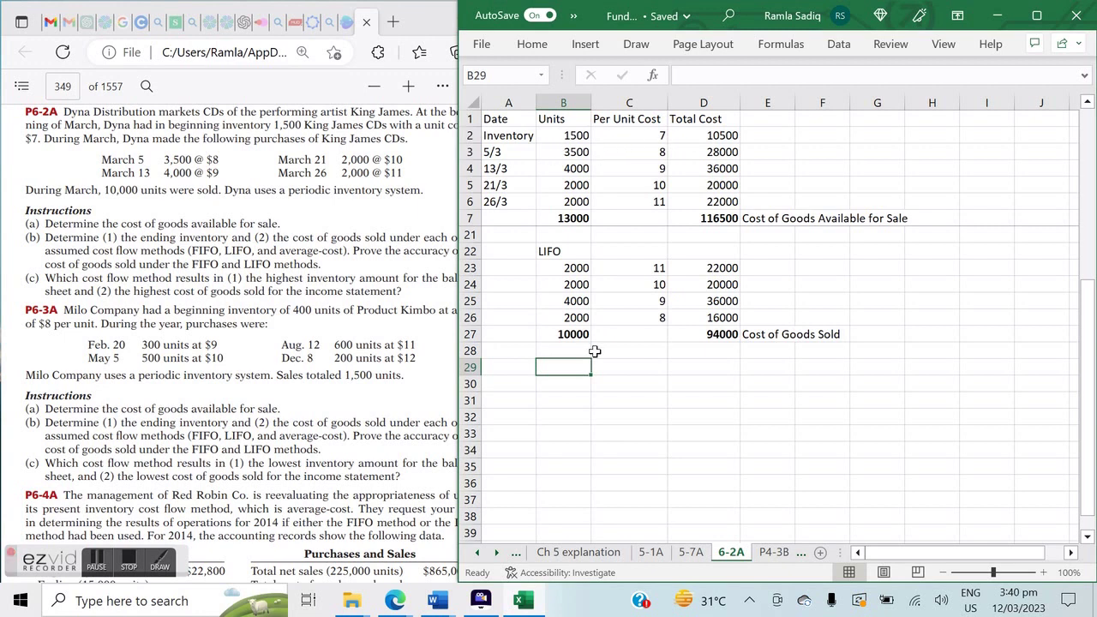
{"action": "type", "text": "1500"}
{"action": "key", "text": "Tab"}
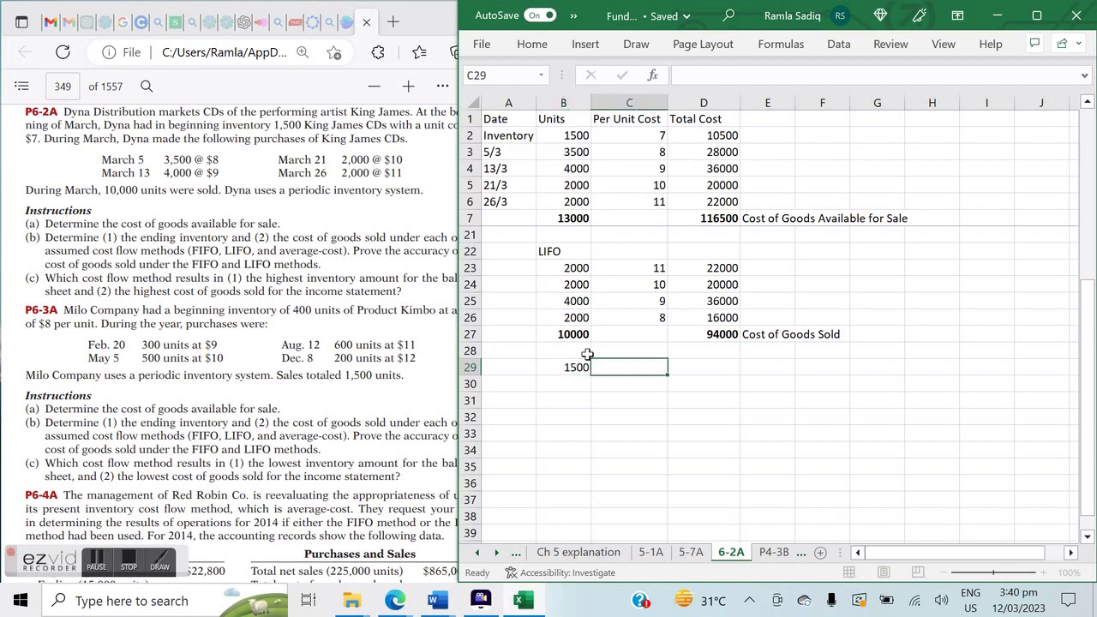
{"action": "type", "text": "8"}
{"action": "key", "text": "Tab"}
Calculate the remaining 5/3 layer's total cost in D29 with =C29*B29
{"action": "type", "text": "="}
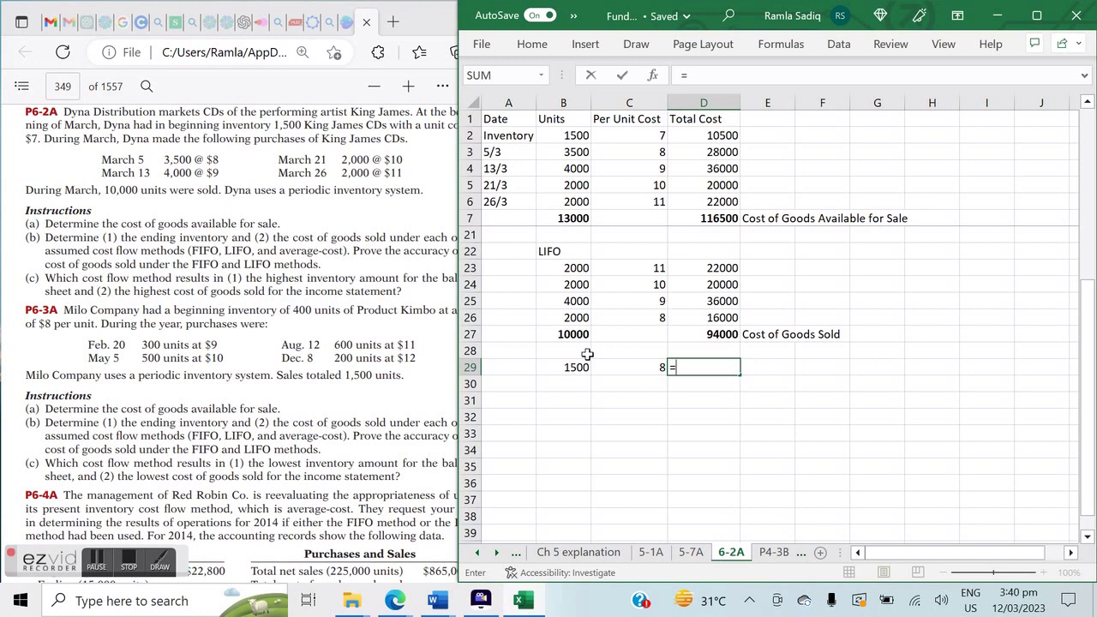
{"action": "key", "text": "Left"}
{"action": "type", "text": "*"}
{"action": "key", "text": "Left"}
{"action": "key", "text": "Left"}
{"action": "key", "text": "Return"}
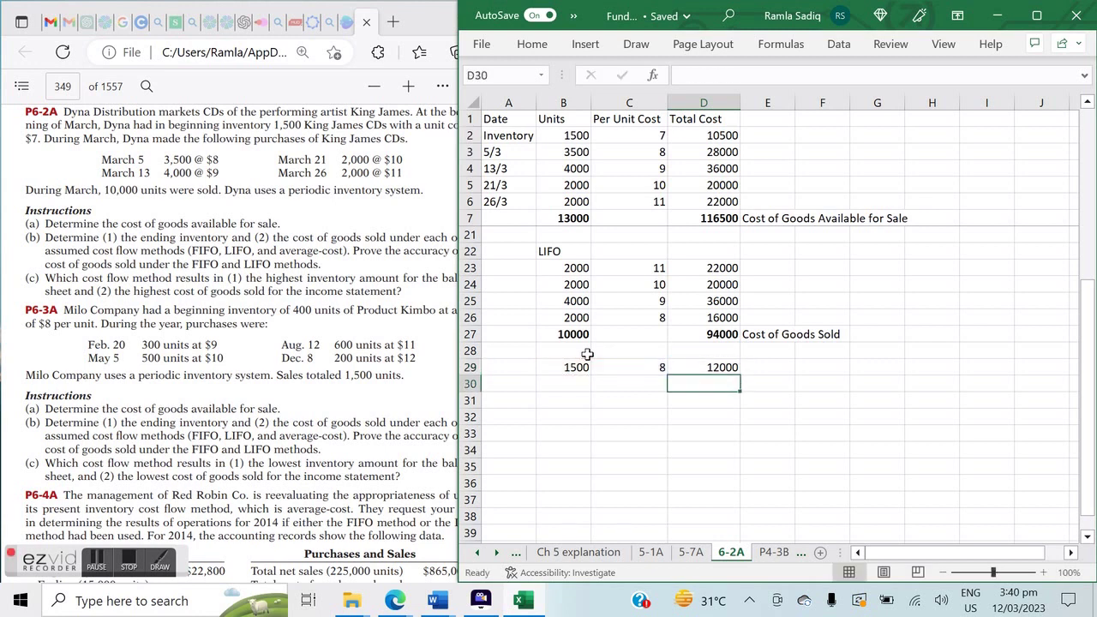
Copy the beginning inventory's units, unit cost and total cost from B2:D2 into B30:D30
{"action": "key", "text": "Up"}
{"action": "key", "text": "Down"}
{"action": "key", "text": "Left"}
{"action": "key", "text": "Left"}
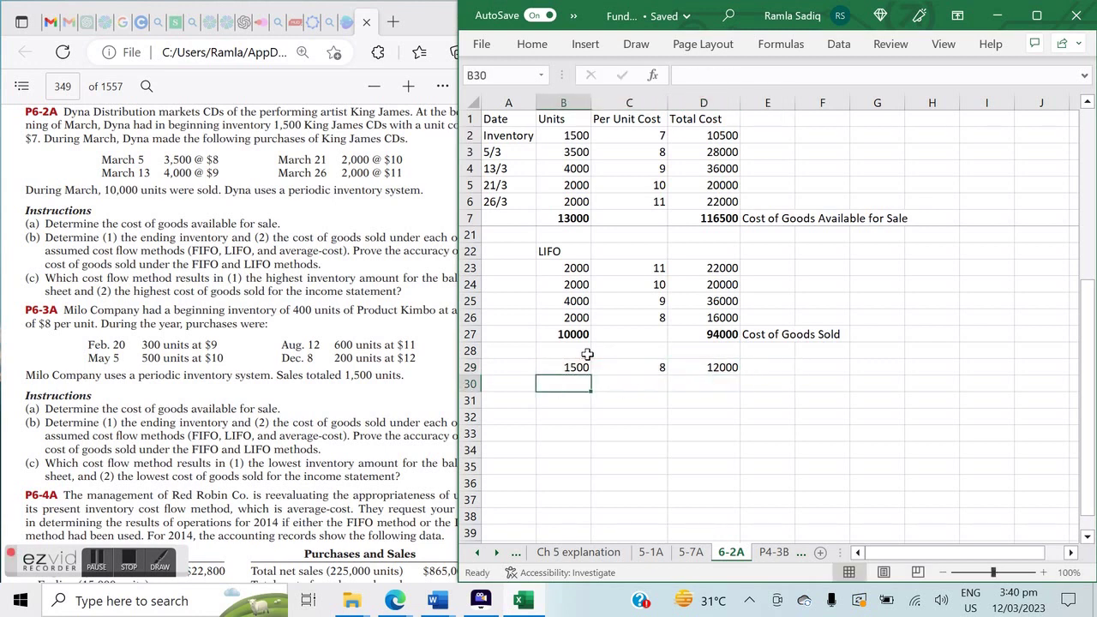
{"action": "left_click_drag", "start_coordinate": [580, 135], "coordinate": [724, 141]}
{"action": "key", "text": "ctrl+c"}
{"action": "left_click", "coordinate": [574, 382]}
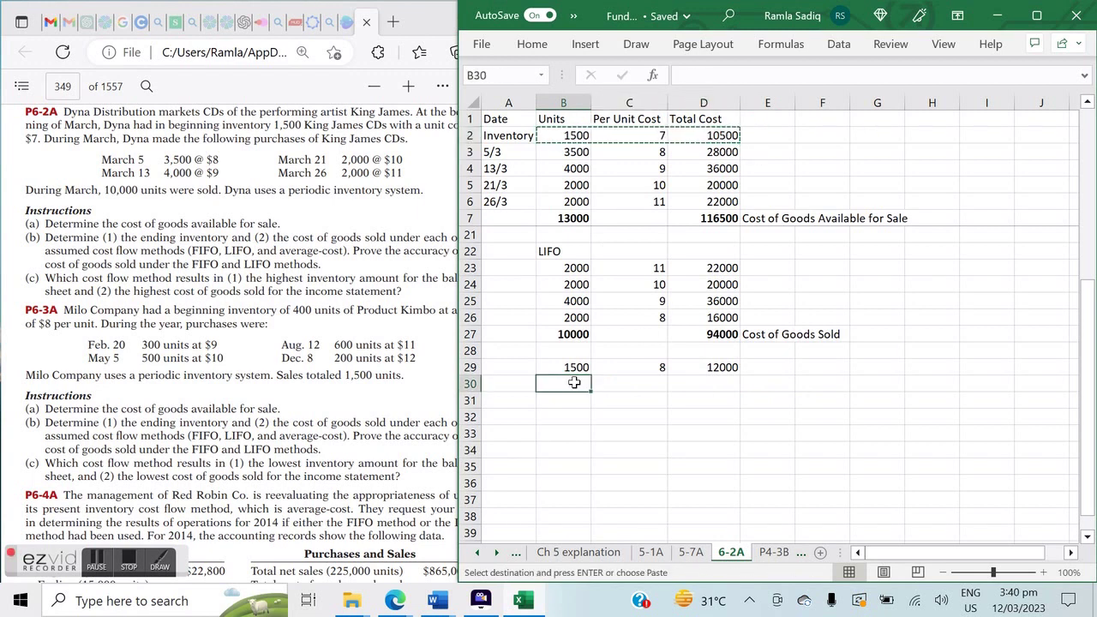
{"action": "key", "text": "ctrl+v"}
{"action": "left_click", "coordinate": [671, 417]}
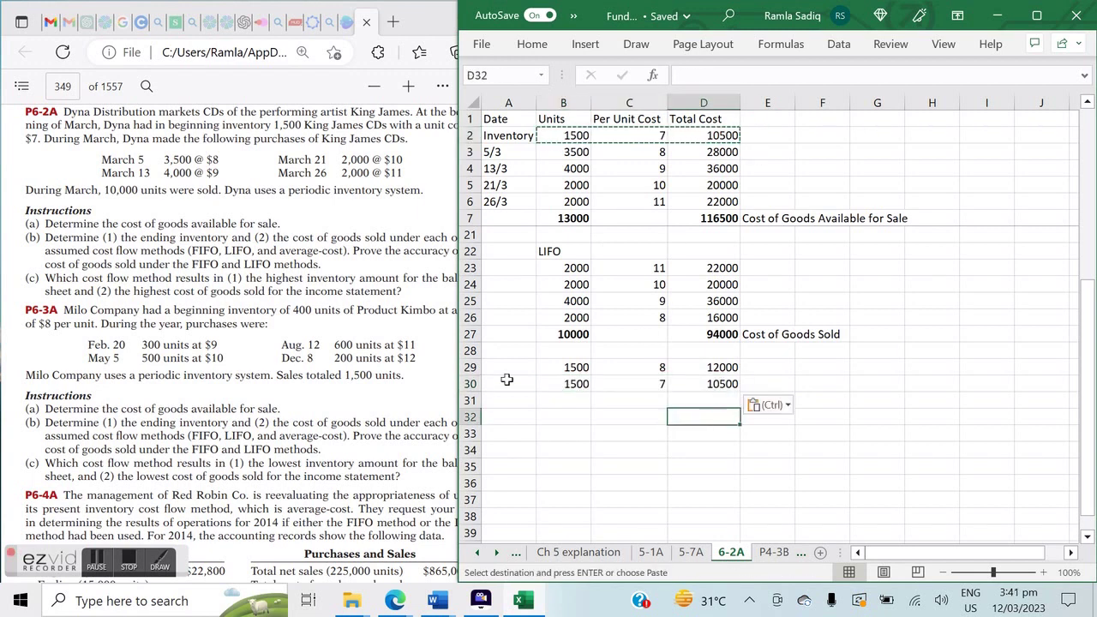
Total the LIFO ending inventory units in B31 with =SUM(B29:B30), in bold
{"action": "left_click", "coordinate": [576, 403]}
{"action": "type", "text": "=SUM("}
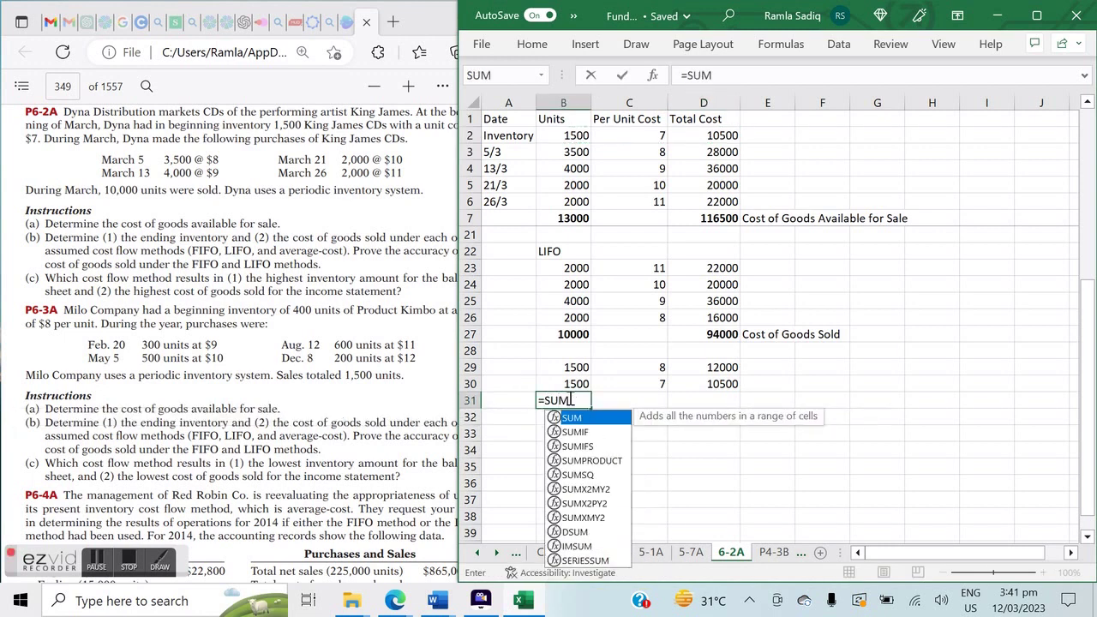
{"action": "left_click_drag", "start_coordinate": [571, 384], "coordinate": [571, 367]}
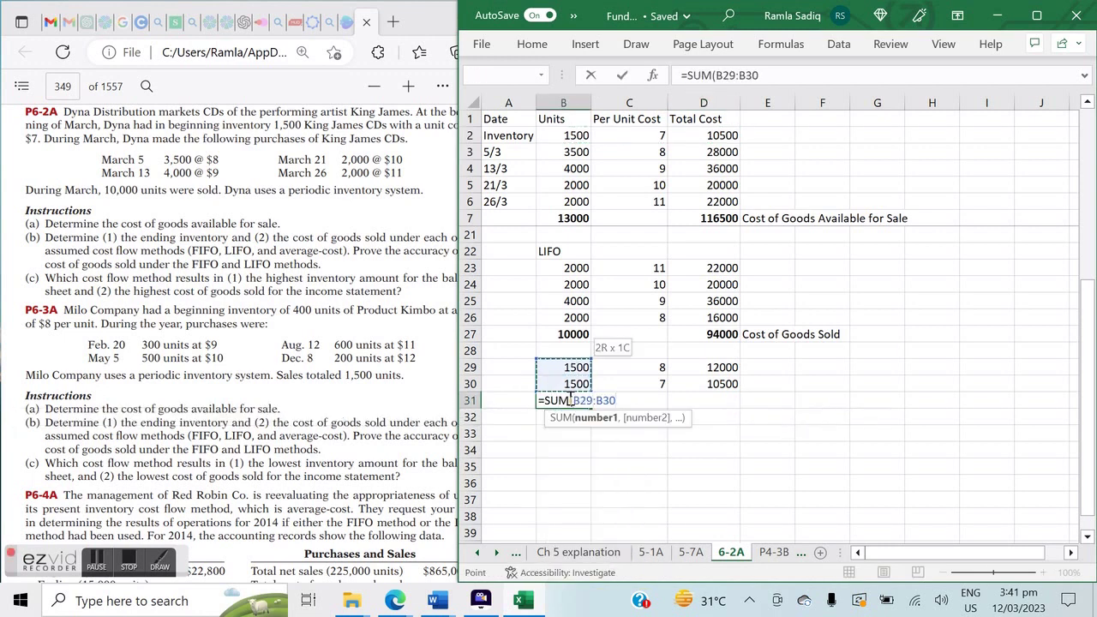
{"action": "key", "text": "Return"}
{"action": "left_click", "coordinate": [567, 398]}
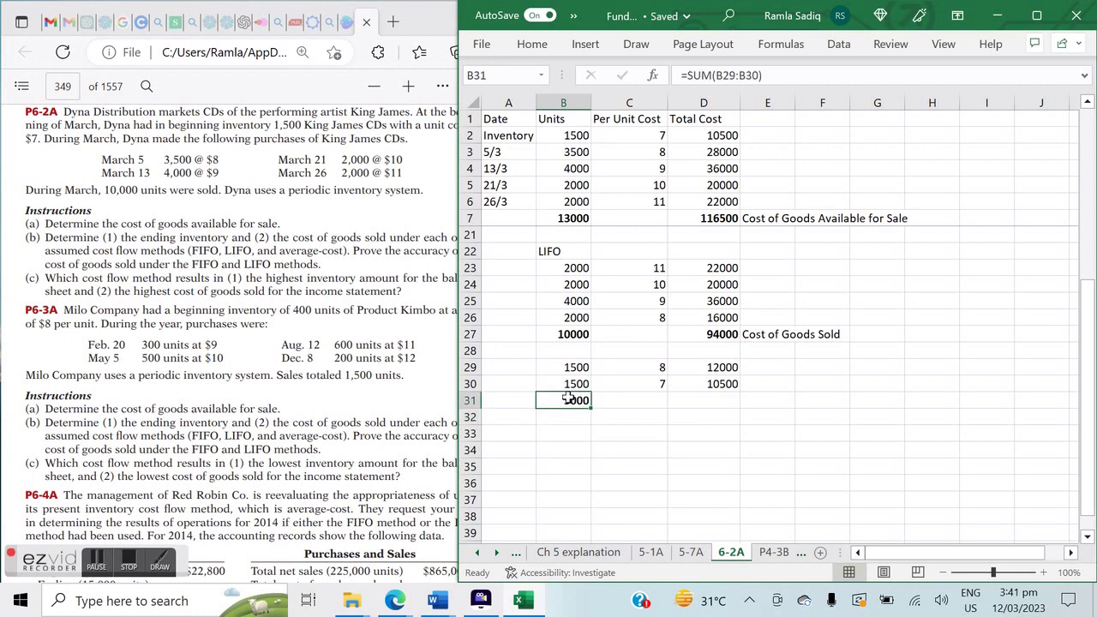
Total the LIFO ending inventory cost in D31 with =SUM(D29:D30) and make it bold
{"action": "left_click", "coordinate": [715, 403]}
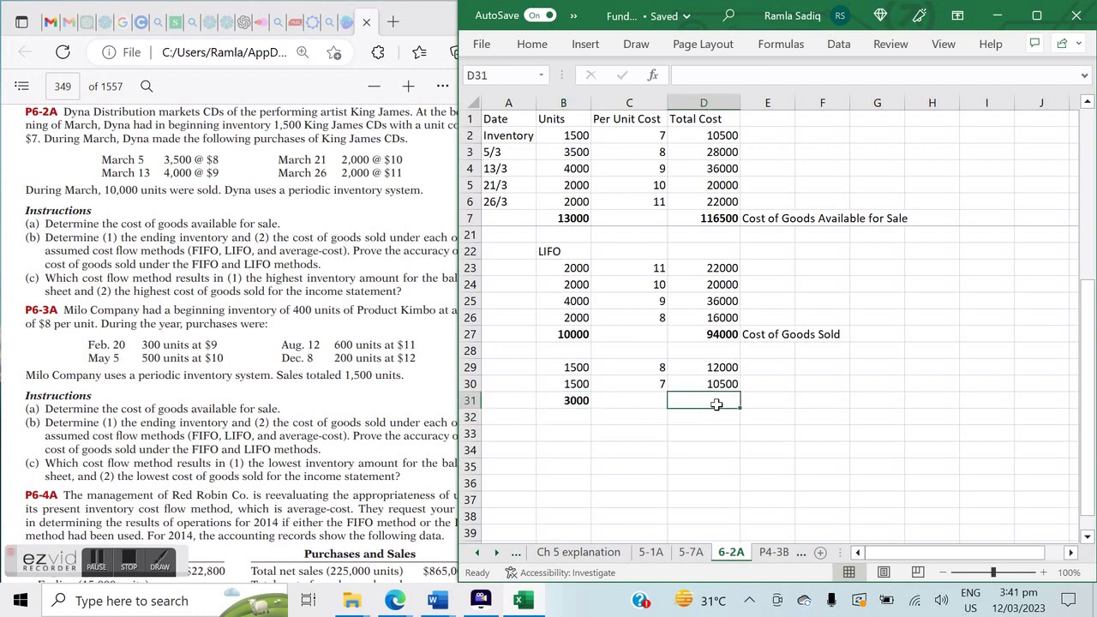
{"action": "type", "text": "=SUM("}
{"action": "key", "text": "Up"}
{"action": "key", "text": "shift+Up"}
{"action": "type", "text": ")"}
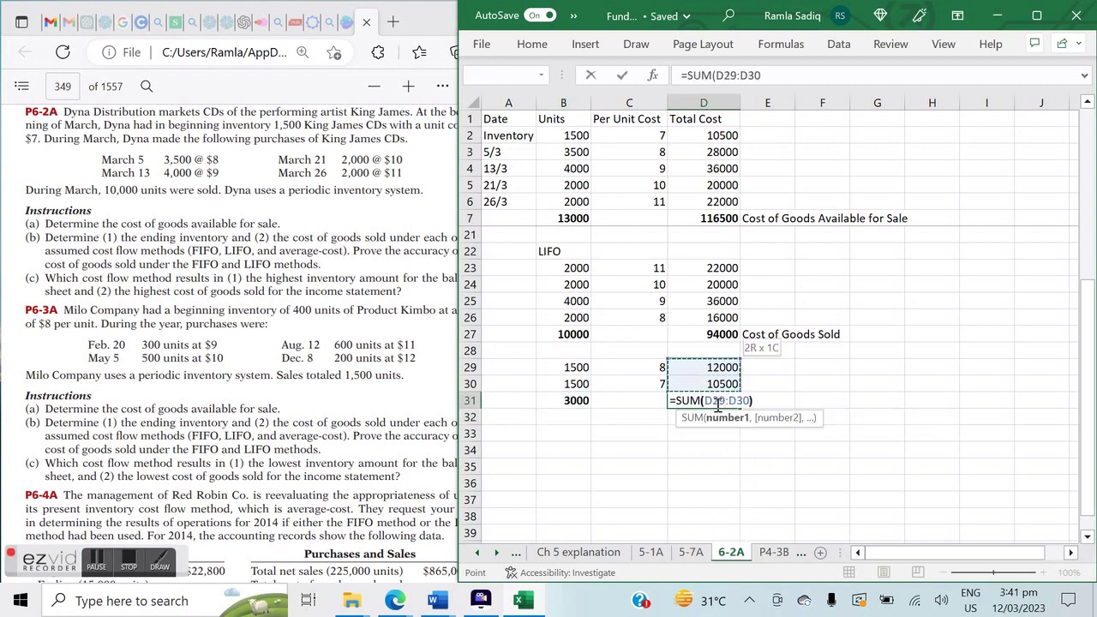
{"action": "key", "text": "Return"}
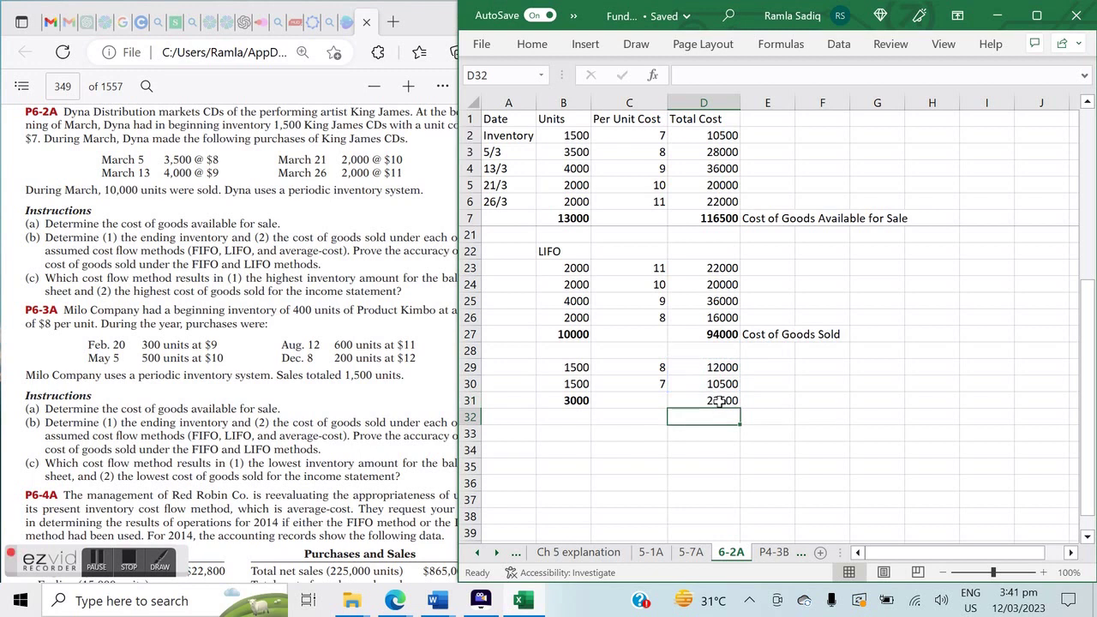
{"action": "left_click", "coordinate": [718, 401]}
{"action": "key", "text": "ctrl+b"}
Label the remaining layers' total in E31 as "Ending Inventory"
{"action": "left_click", "coordinate": [768, 383]}
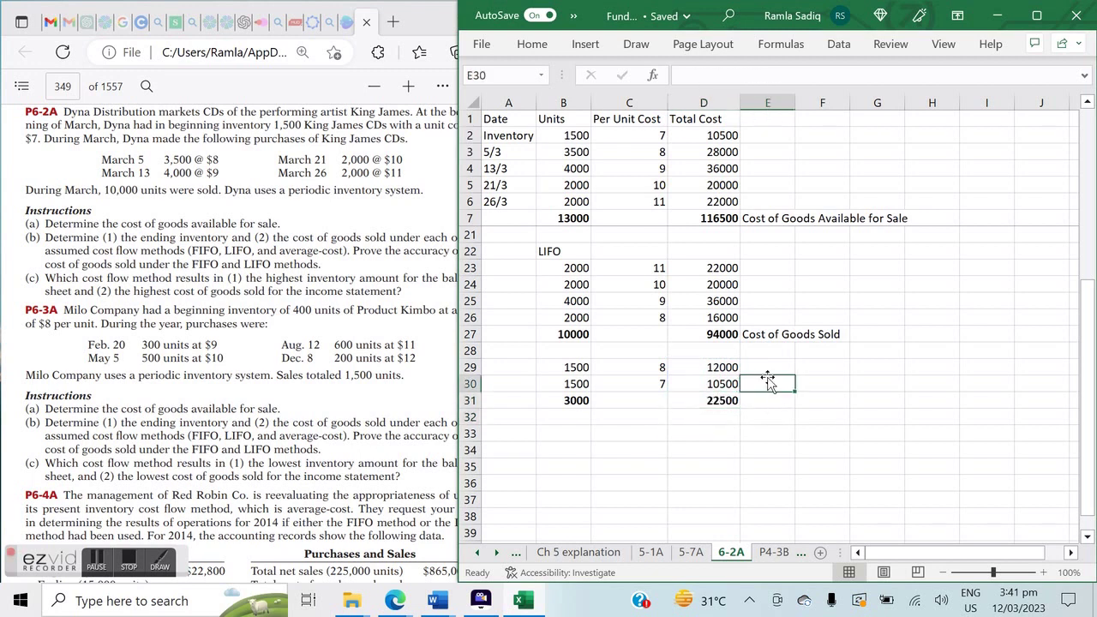
{"action": "key", "text": "Down"}
{"action": "type", "text": "Ending Inventory"}
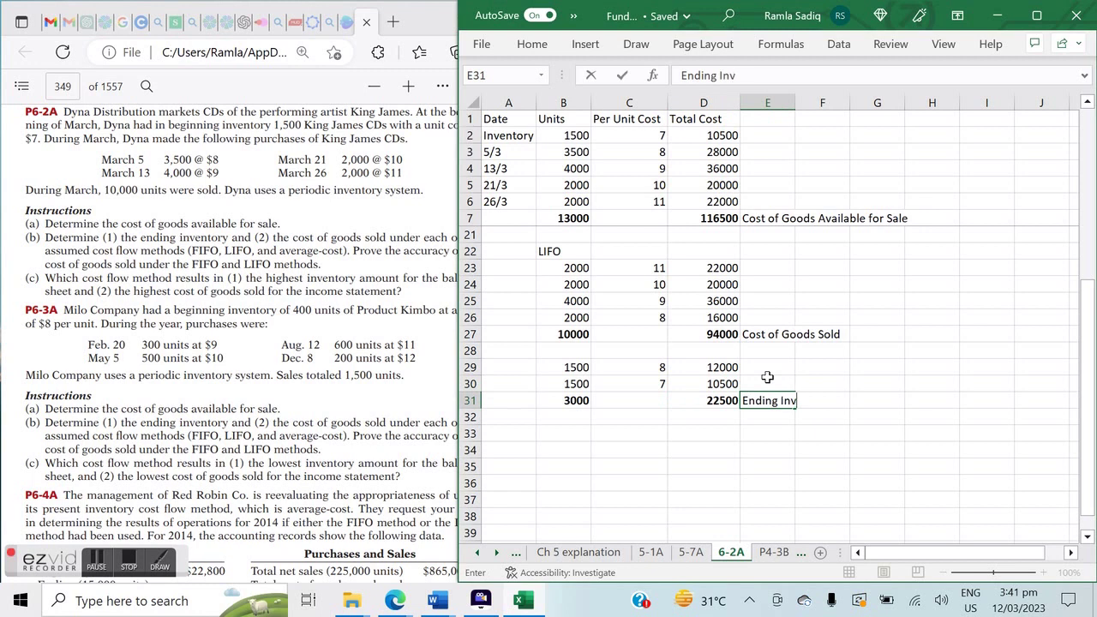
{"action": "key", "text": "Return"}
Label E33 as "Verify" and add ending inventory to cost of goods sold in D33 with =SUM(D31,D27)
{"action": "key", "text": "Down"}
{"action": "type", "text": "Ver"}
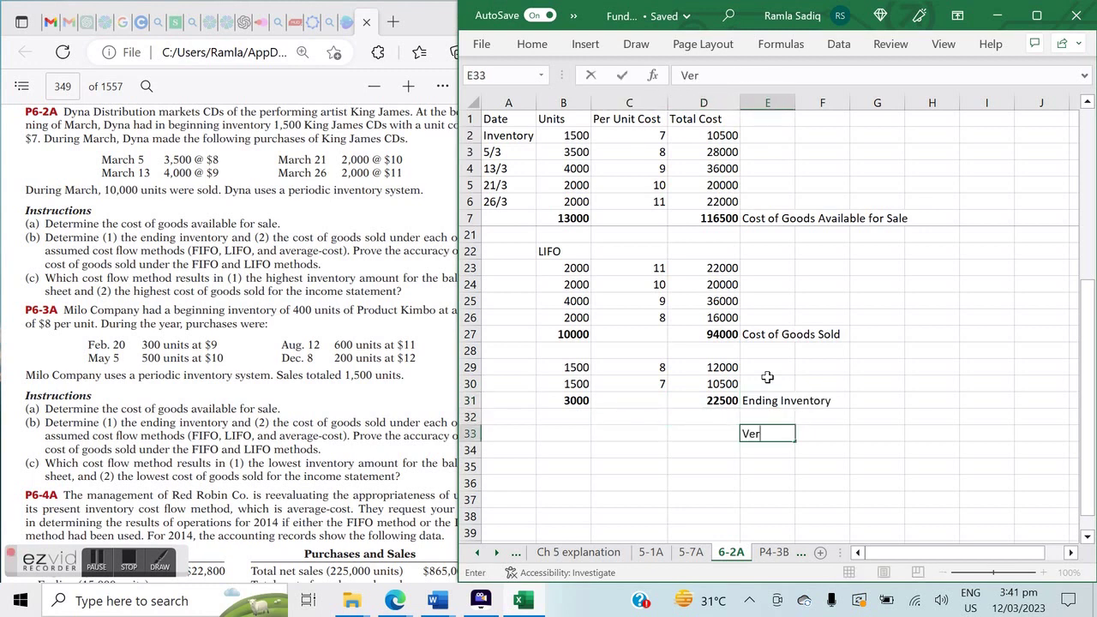
{"action": "type", "text": "ify"}
{"action": "key", "text": "Return"}
{"action": "key", "text": "Left"}
{"action": "key", "text": "Up"}
{"action": "type", "text": "=SUM("}
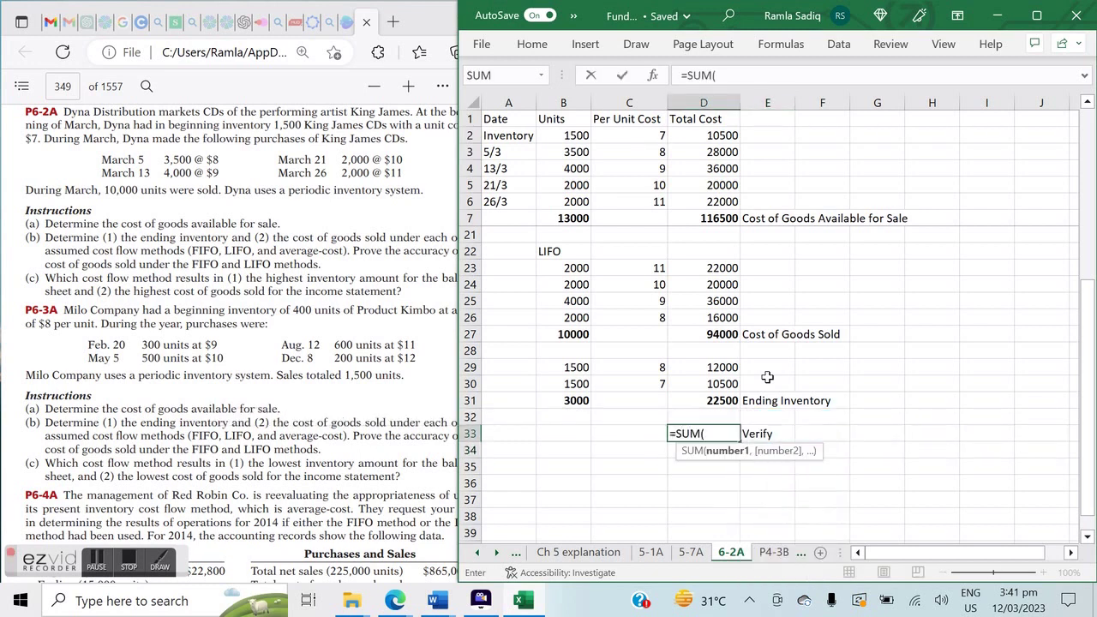
{"action": "left_click", "coordinate": [718, 399]}
{"action": "type", "text": ","}
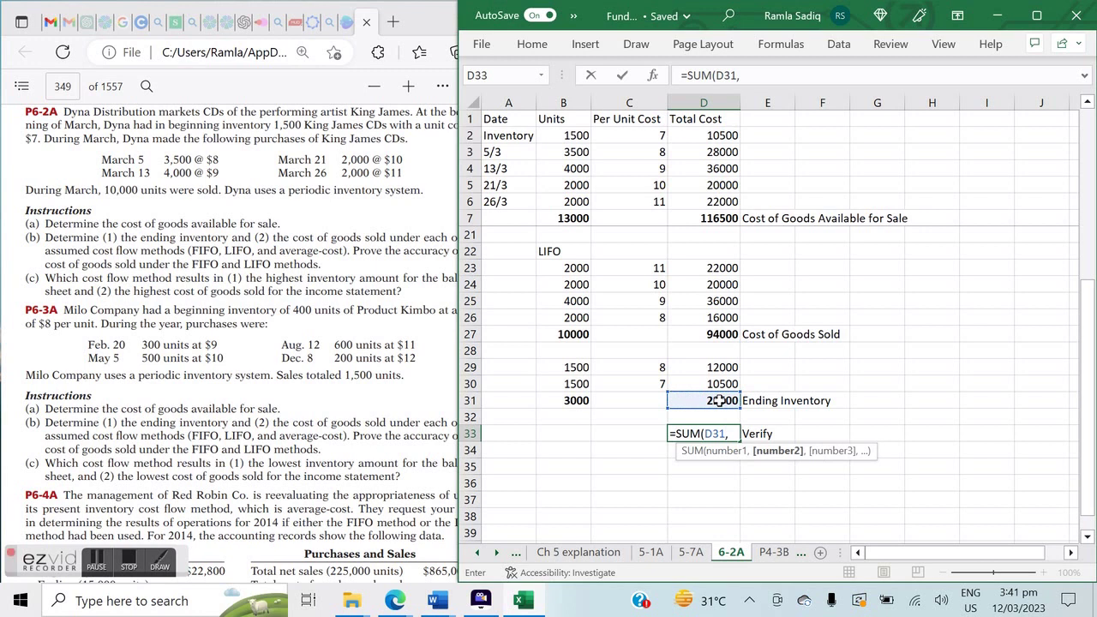
{"action": "left_click", "coordinate": [724, 335]}
{"action": "key", "text": "Return"}
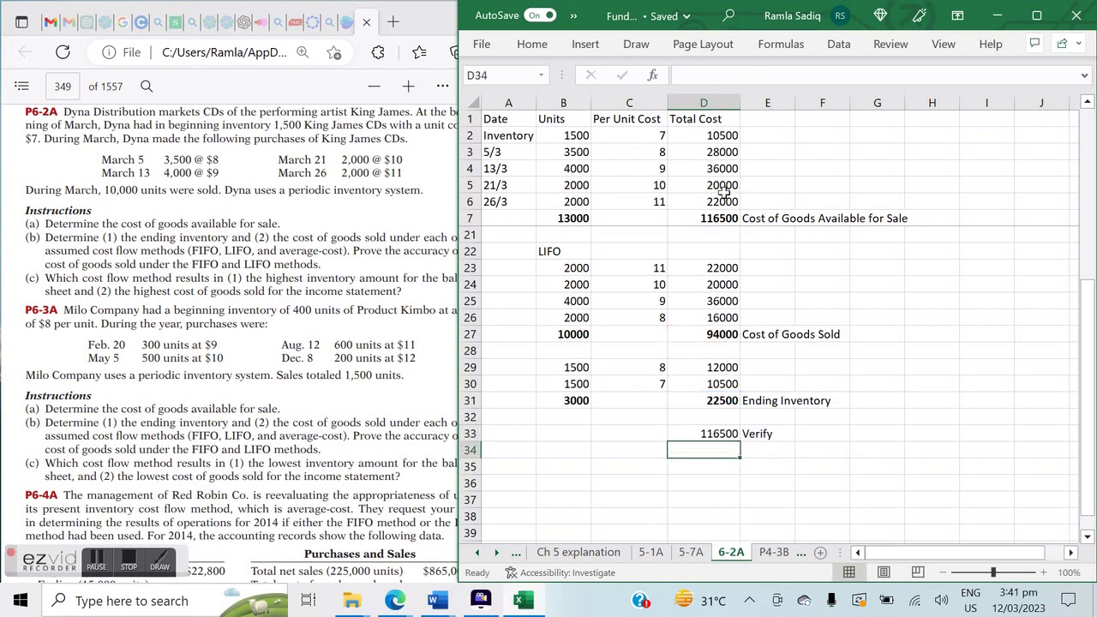
Add the ending and sold units in B33 with =SUM(B31,B27), and make the Verify label in E33 bold
{"action": "left_click", "coordinate": [569, 433]}
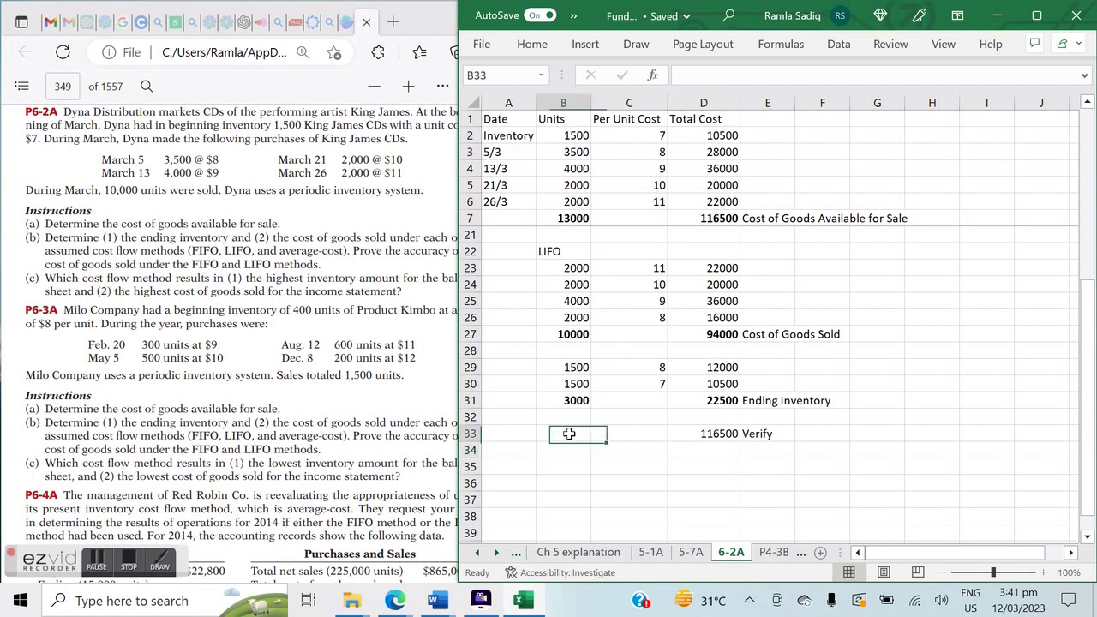
{"action": "type", "text": "=SUM("}
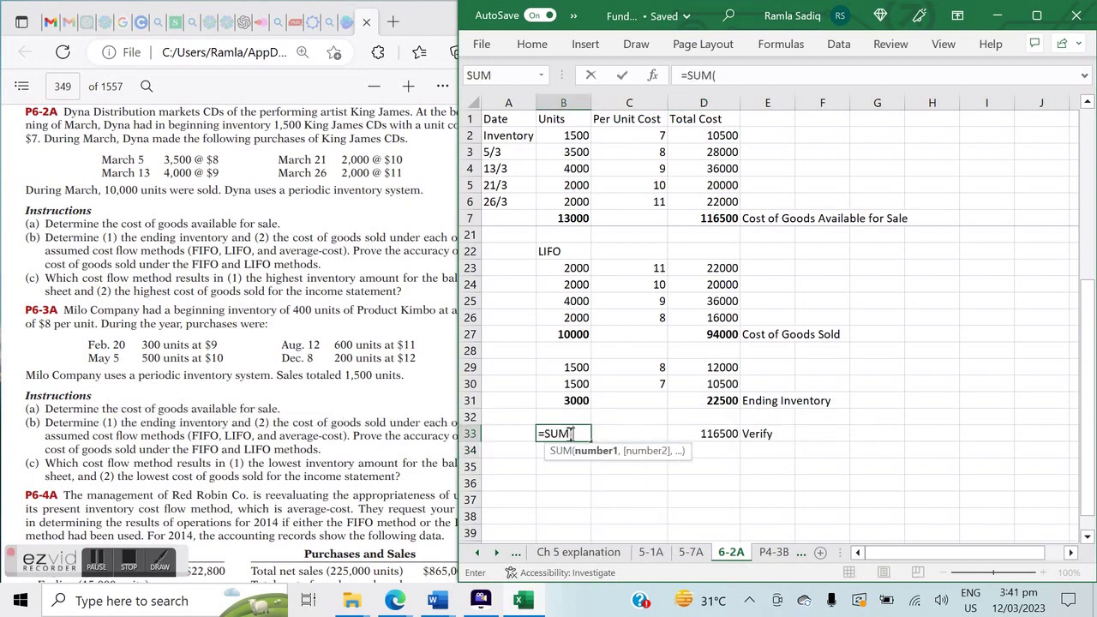
{"action": "left_click", "coordinate": [574, 400]}
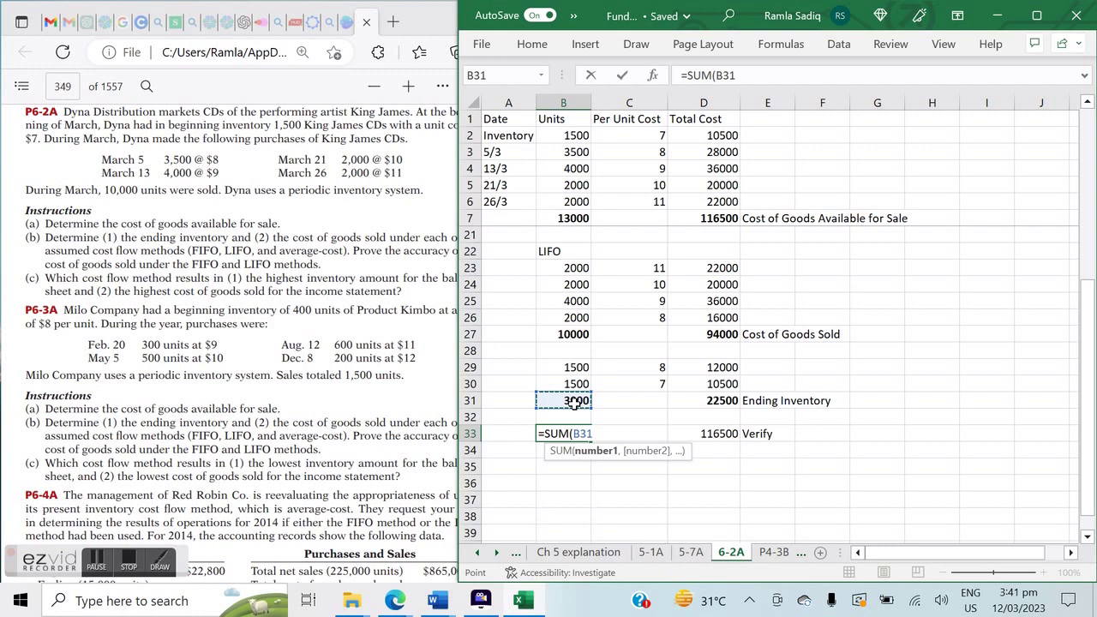
{"action": "type", "text": ","}
{"action": "left_click", "coordinate": [561, 337]}
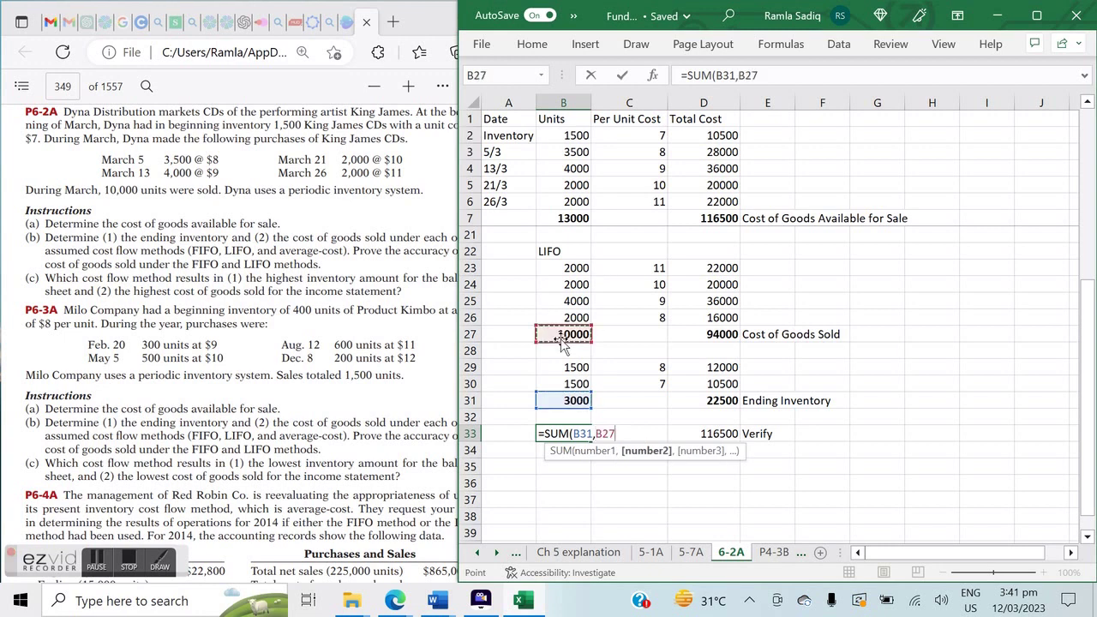
{"action": "type", "text": ")"}
{"action": "key", "text": "Return"}
{"action": "key", "text": "Up"}
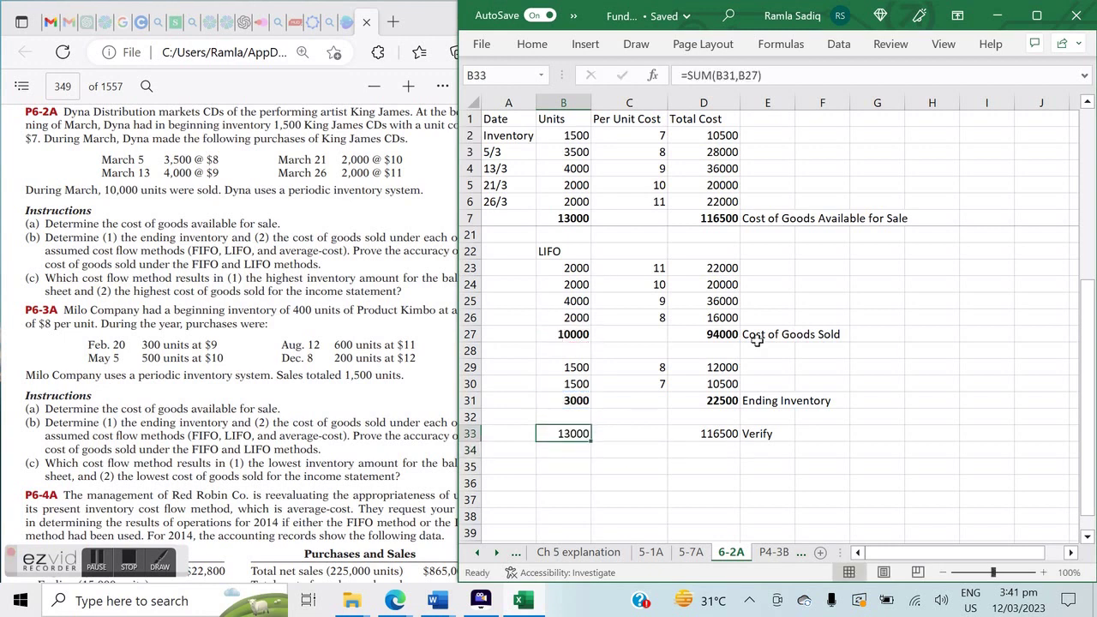
{"action": "left_click", "coordinate": [782, 435]}
{"action": "key", "text": "ctrl+b"}
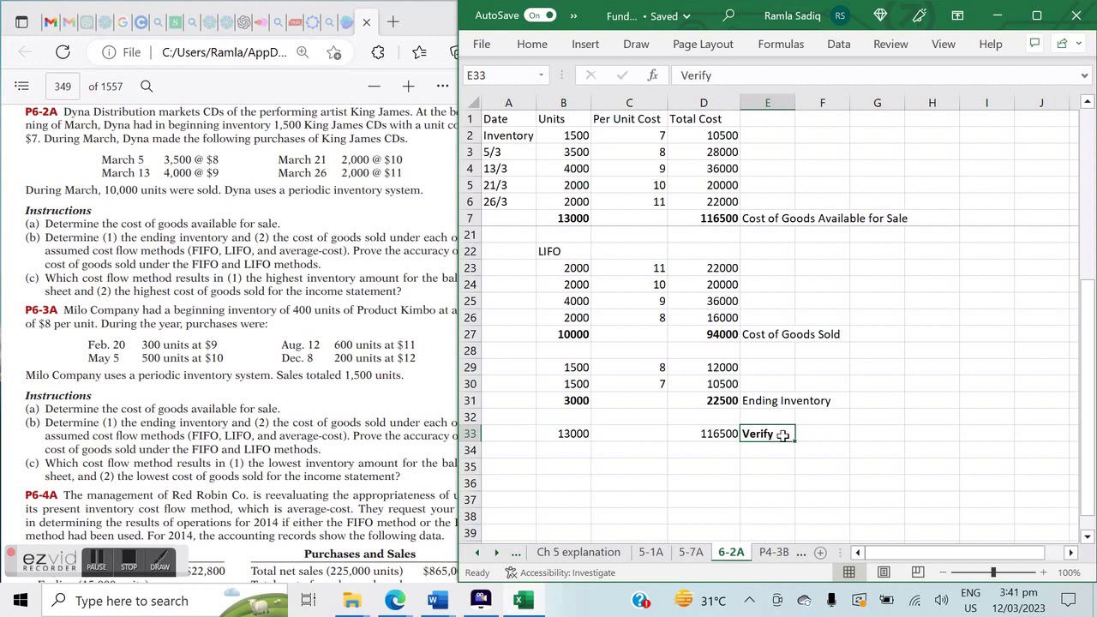
Enter the heading "Average Cost" in B36, below the LIFO section
{"action": "left_click", "coordinate": [626, 470]}
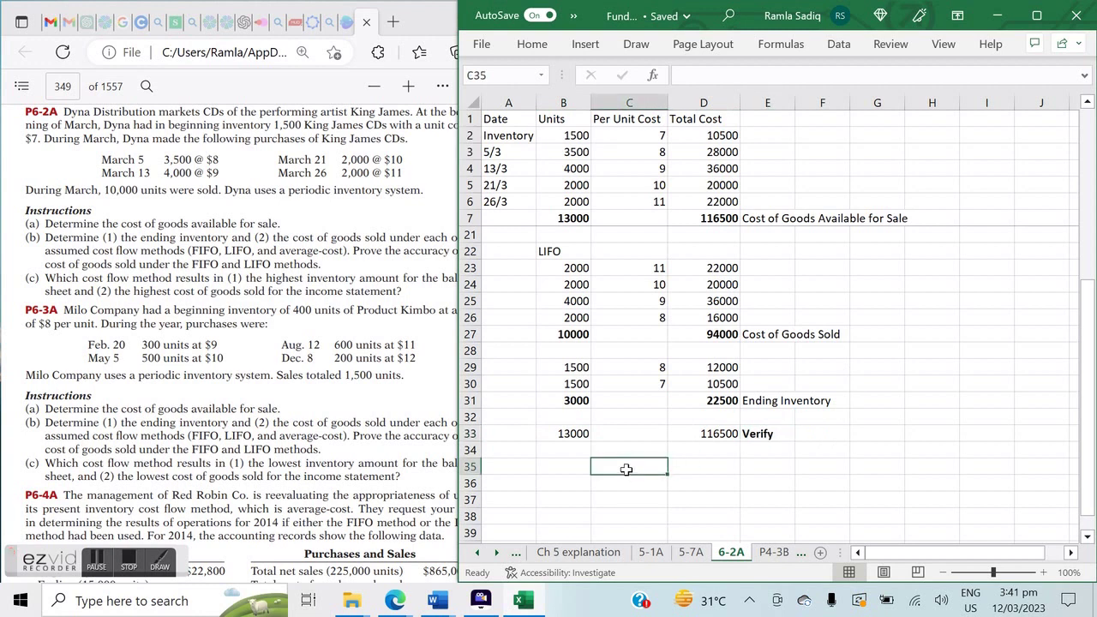
{"action": "key", "text": "Down"}
{"action": "key", "text": "Down"}
{"action": "key", "text": "Down"}
{"action": "key", "text": "Down"}
{"action": "key", "text": "Down"}
{"action": "key", "text": "Down"}
{"action": "key", "text": "Down"}
{"action": "key", "text": "Down"}
{"action": "key", "text": "Down"}
{"action": "key", "text": "Down"}
{"action": "key", "text": "Down"}
{"action": "key", "text": "Down"}
{"action": "key", "text": "Down"}
{"action": "key", "text": "Down"}
{"action": "key", "text": "Down"}
{"action": "key", "text": "Down"}
{"action": "key", "text": "Down"}
{"action": "key", "text": "Down"}
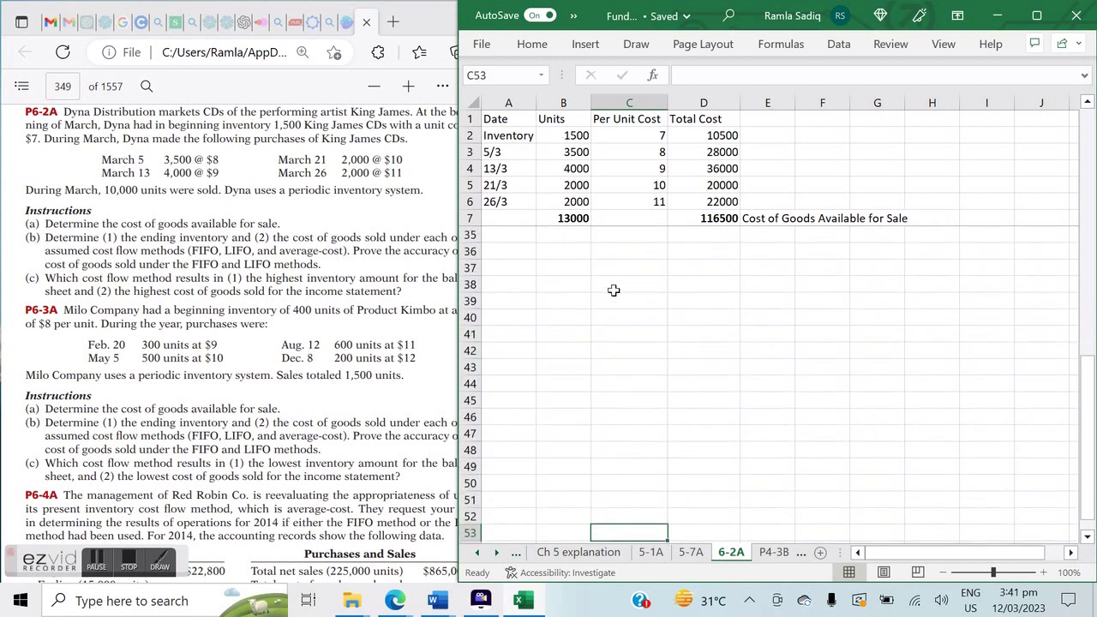
{"action": "left_click", "coordinate": [580, 253]}
{"action": "type", "text": "Average"}
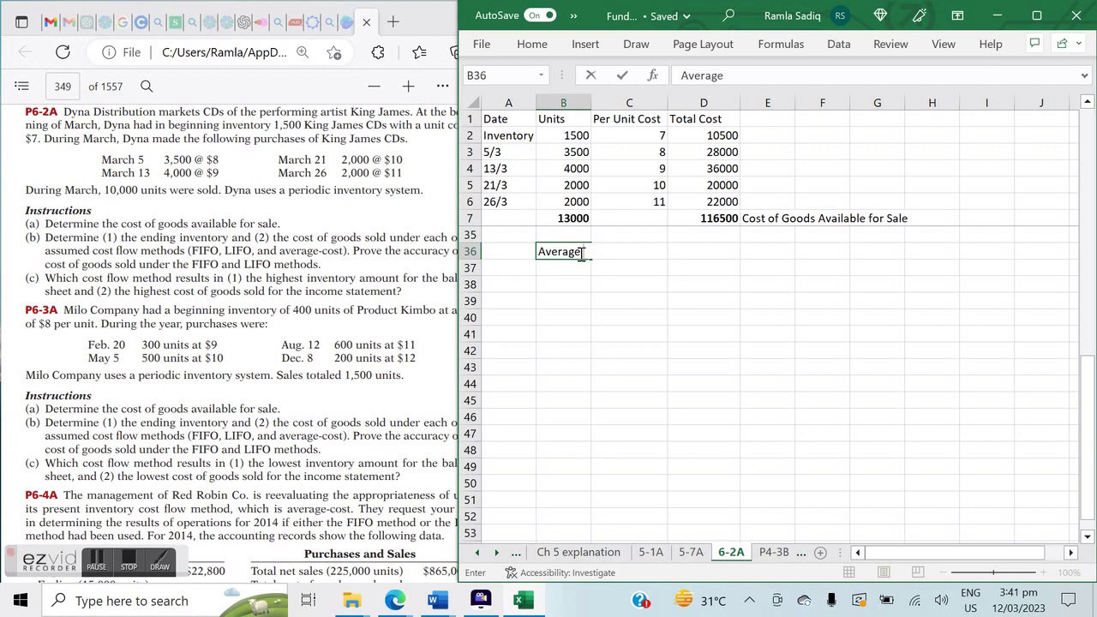
{"action": "type", "text": " Cost"}
{"action": "key", "text": "Return"}
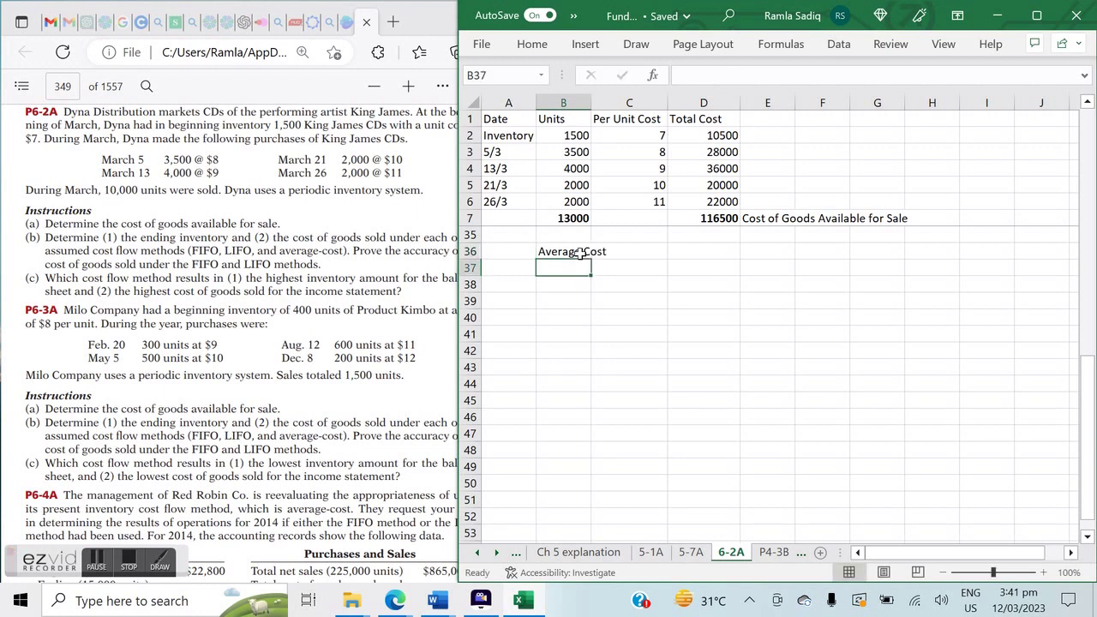
Label A37 "Cost per unit" and write the calculation 116500/13000 as text in B37
{"action": "key", "text": "Left"}
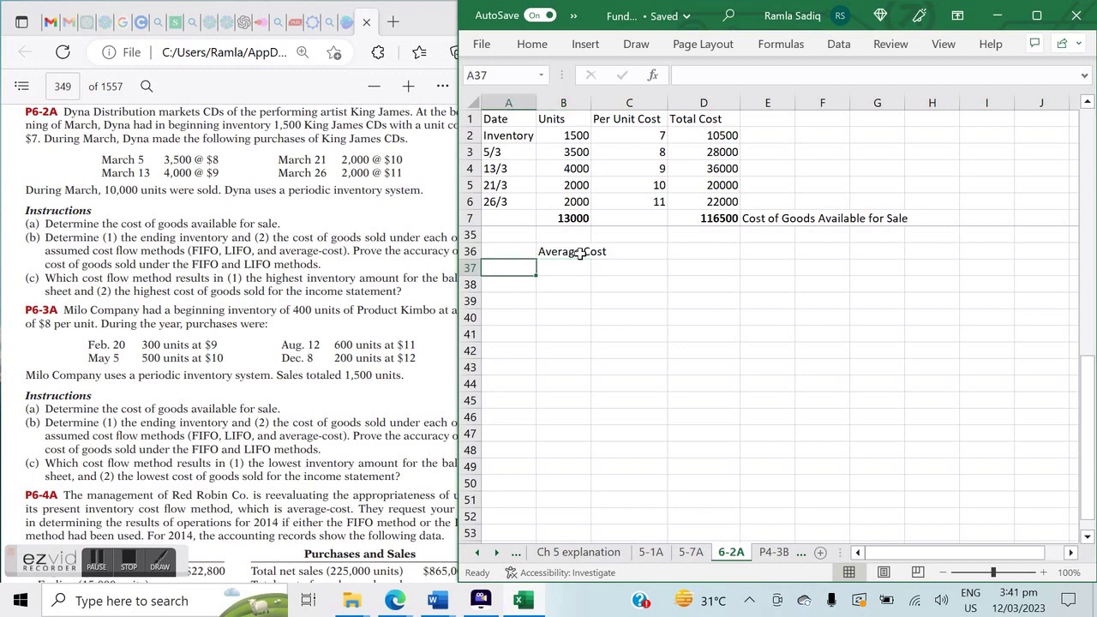
{"action": "type", "text": "Cost per unit"}
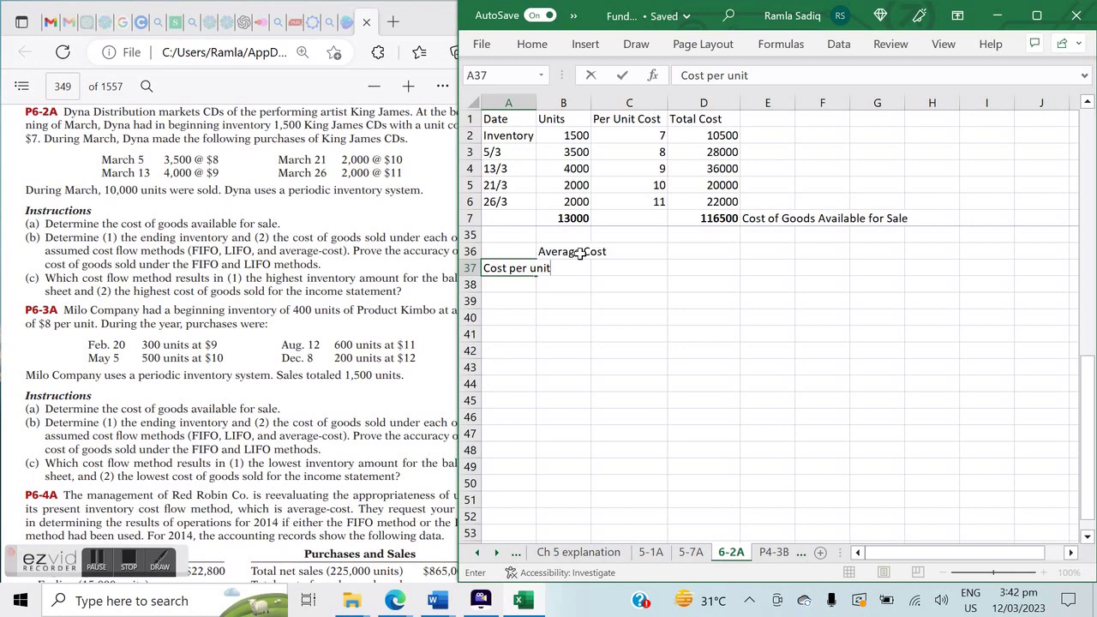
{"action": "key", "text": "Tab"}
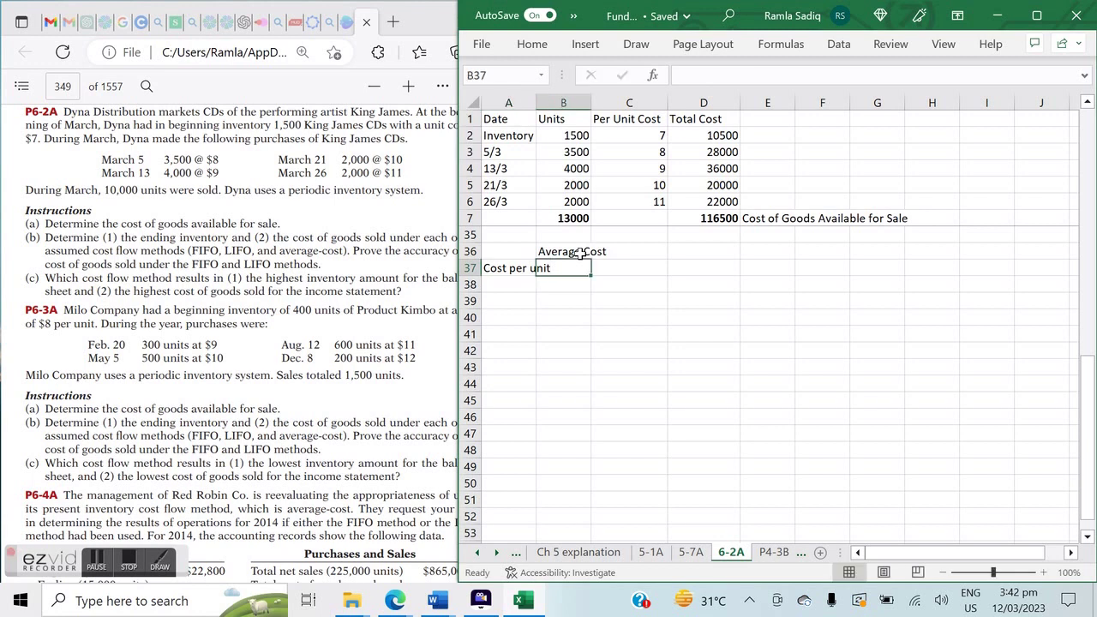
{"action": "type", "text": "11"}
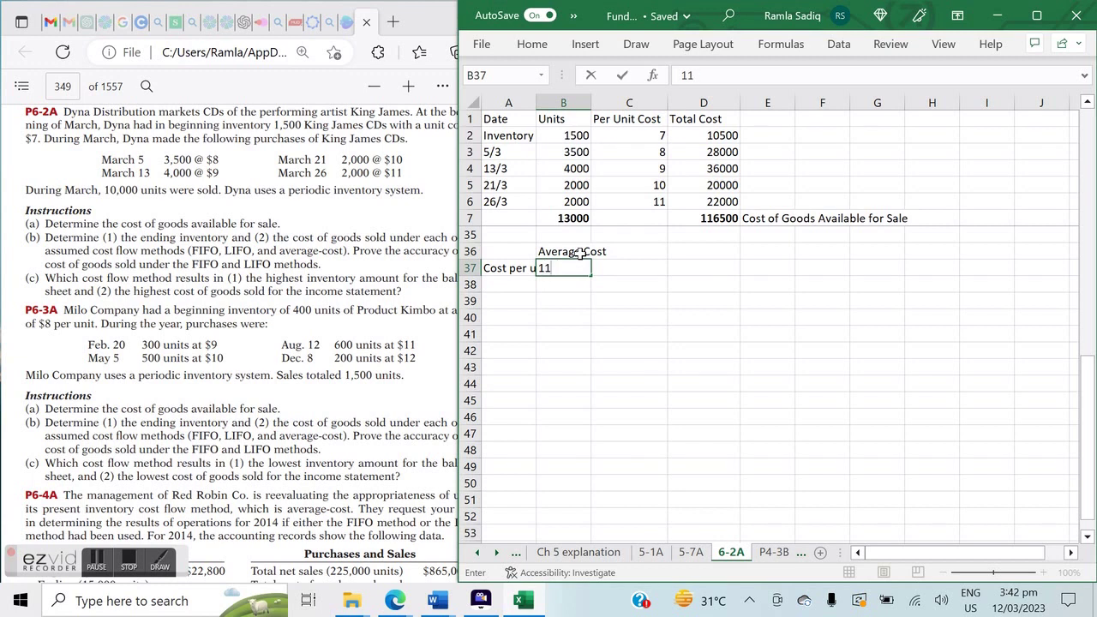
{"action": "type", "text": "6500/13000"}
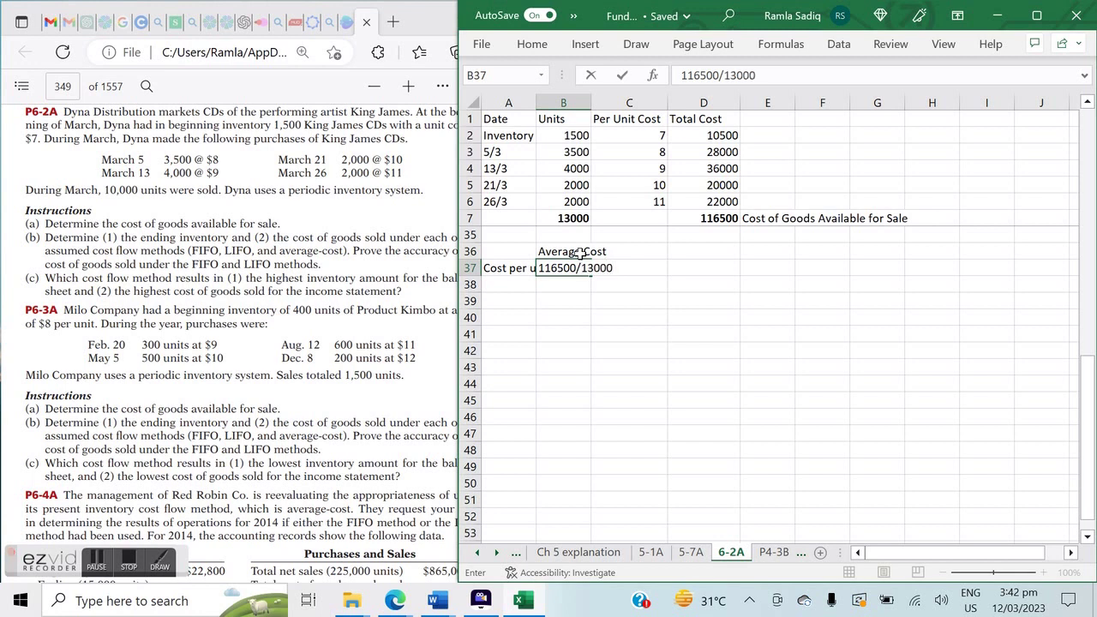
{"action": "key", "text": "Tab"}
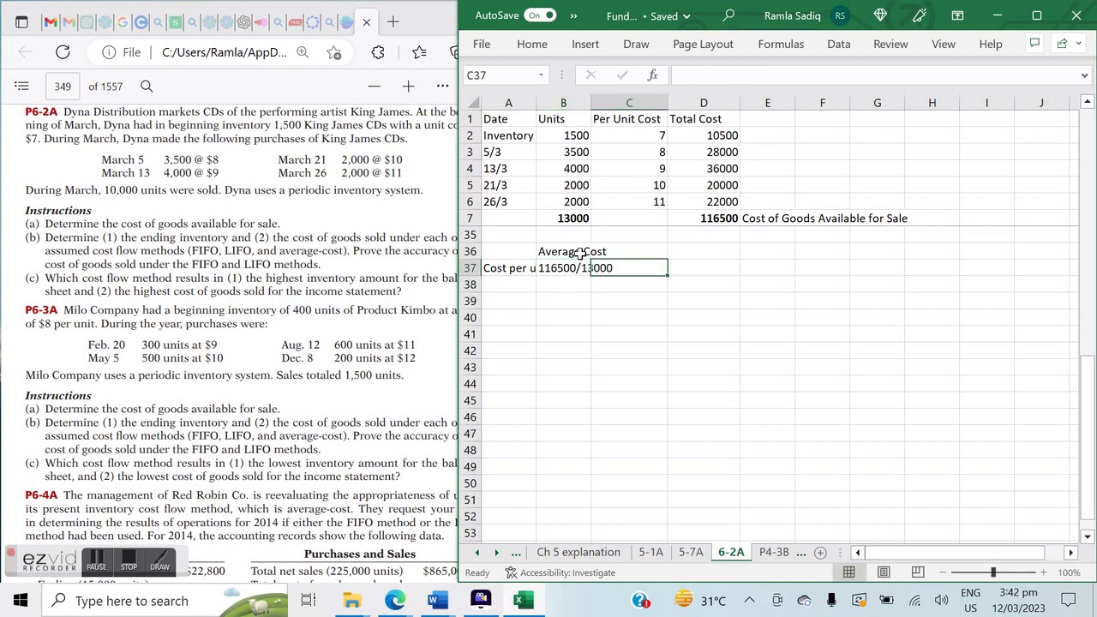
Calculate the average cost per unit in C37 with =D7/B7
{"action": "type", "text": "="}
{"action": "left_click", "coordinate": [701, 220]}
{"action": "type", "text": "/"}
{"action": "left_click", "coordinate": [580, 219]}
{"action": "key", "text": "Return"}
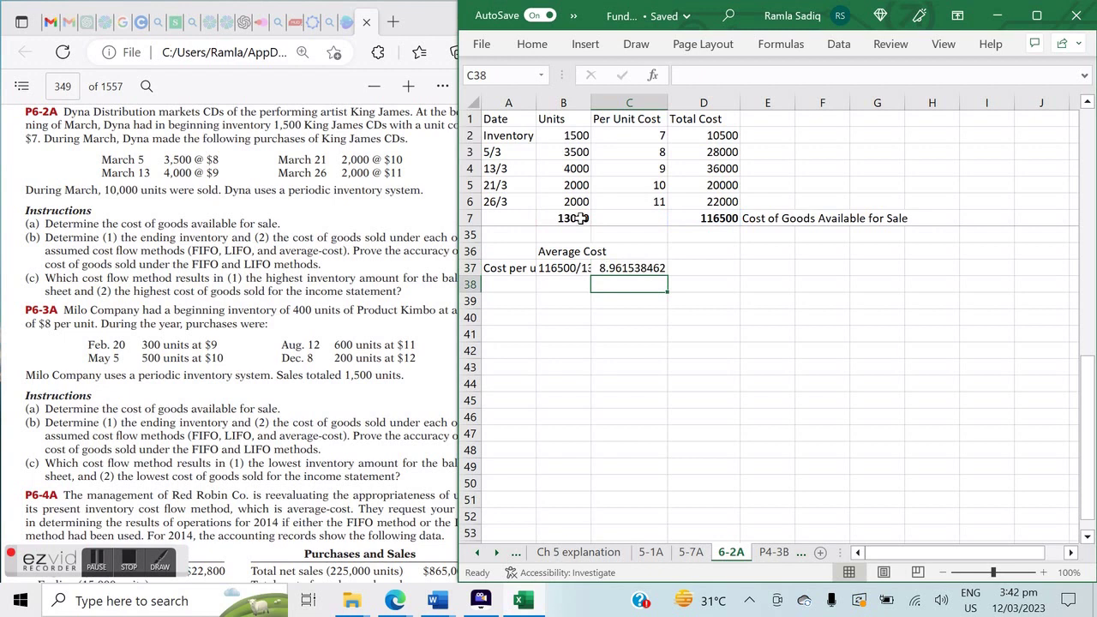
Format the average unit cost in C37 to show two decimal places
{"action": "key", "text": "Up"}
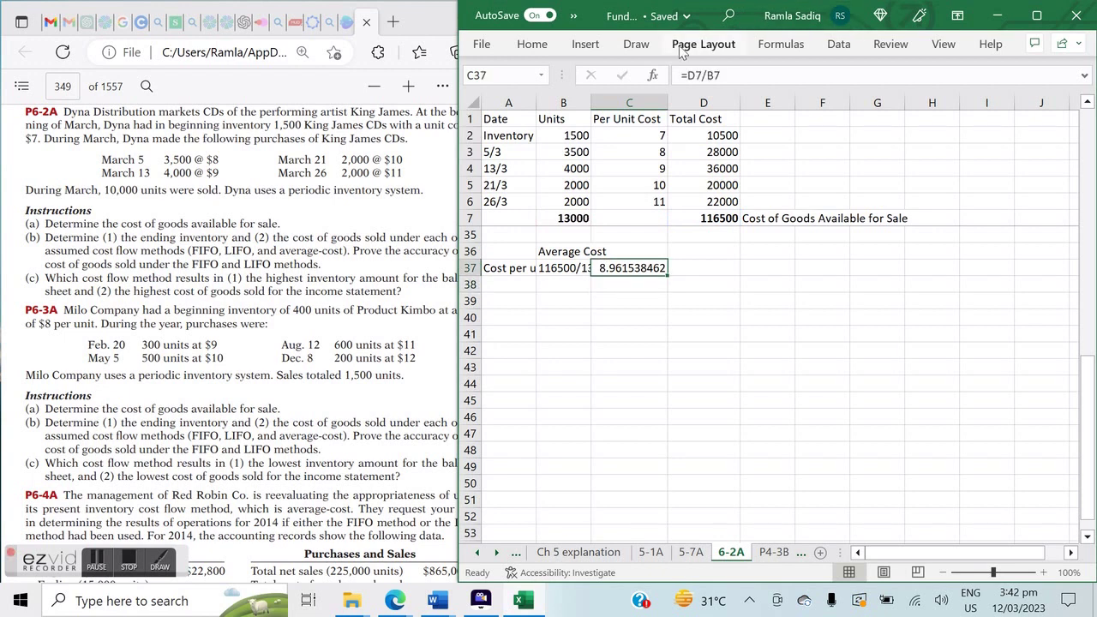
{"action": "left_click", "coordinate": [532, 44]}
{"action": "left_click", "coordinate": [673, 105]}
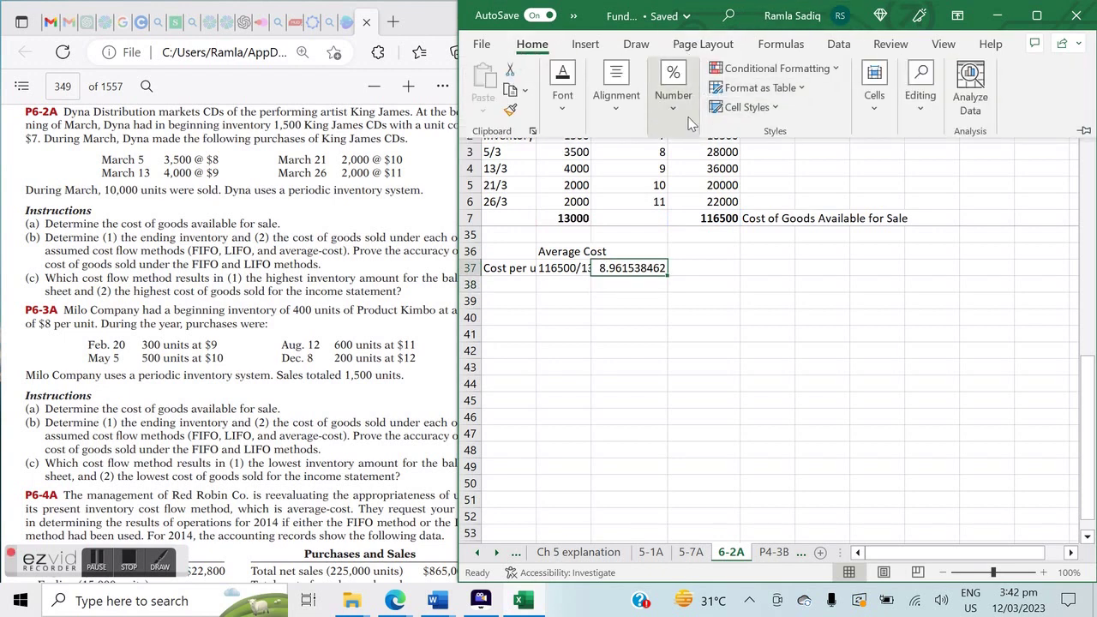
{"action": "left_click", "coordinate": [759, 185]}
{"action": "left_click", "coordinate": [759, 185]}
{"action": "left_click", "coordinate": [759, 185]}
{"action": "left_click", "coordinate": [759, 185]}
{"action": "left_click", "coordinate": [759, 185]}
{"action": "left_click", "coordinate": [759, 185]}
{"action": "left_click", "coordinate": [759, 186]}
{"action": "left_click", "coordinate": [781, 322]}
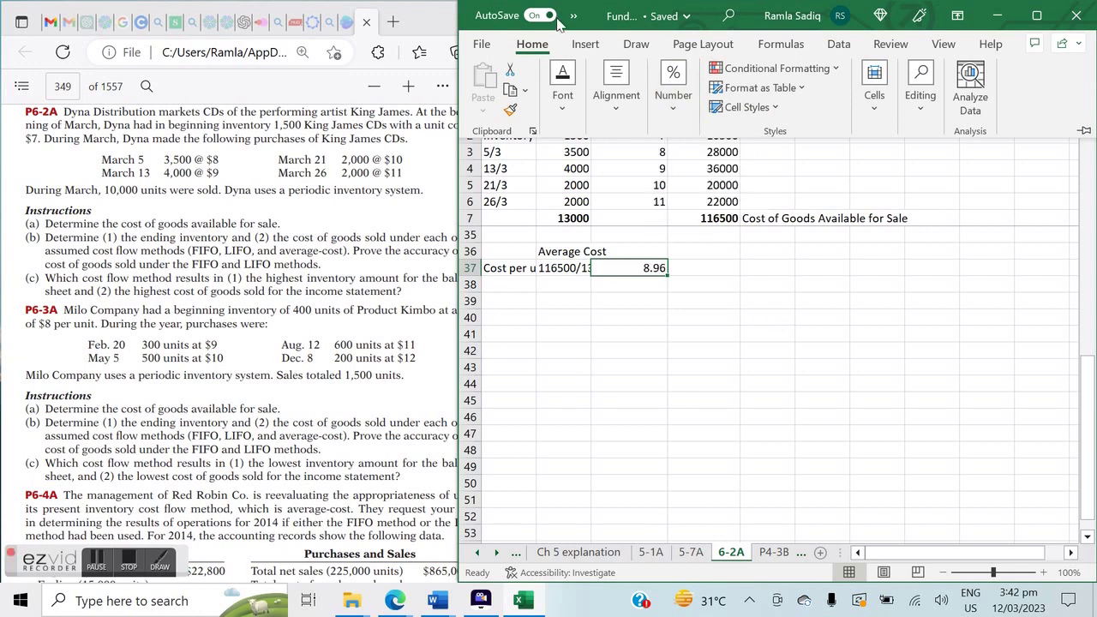
{"action": "double_click", "coordinate": [535, 47]}
Enter the label "Cost of Goods sold" in A39, below the cost per unit row
{"action": "left_click", "coordinate": [544, 287]}
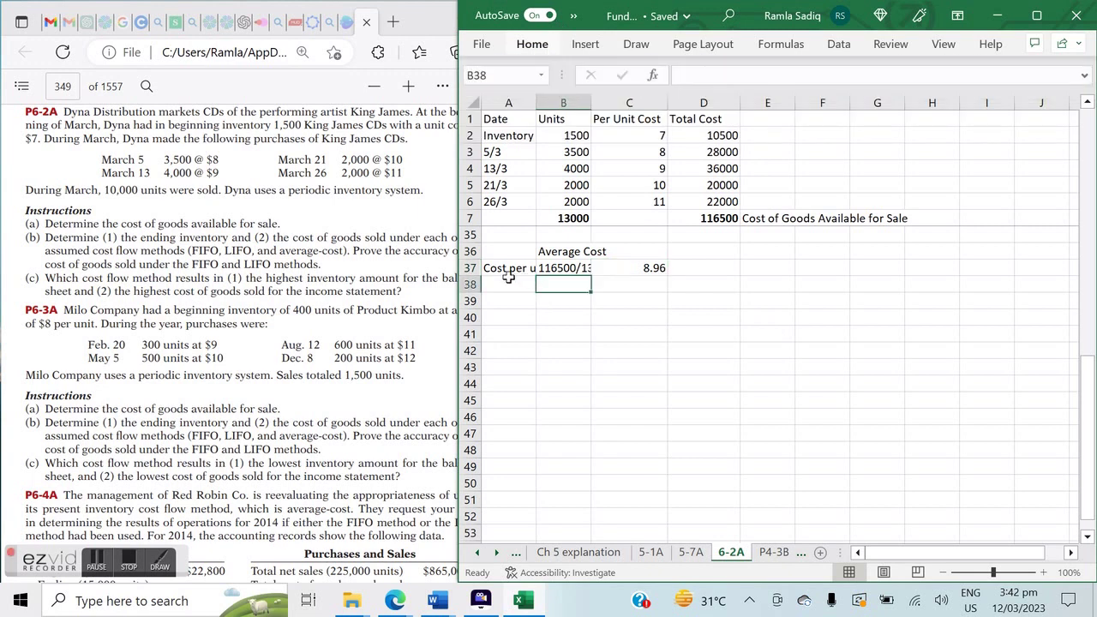
{"action": "left_click", "coordinate": [508, 281]}
{"action": "key", "text": "Down"}
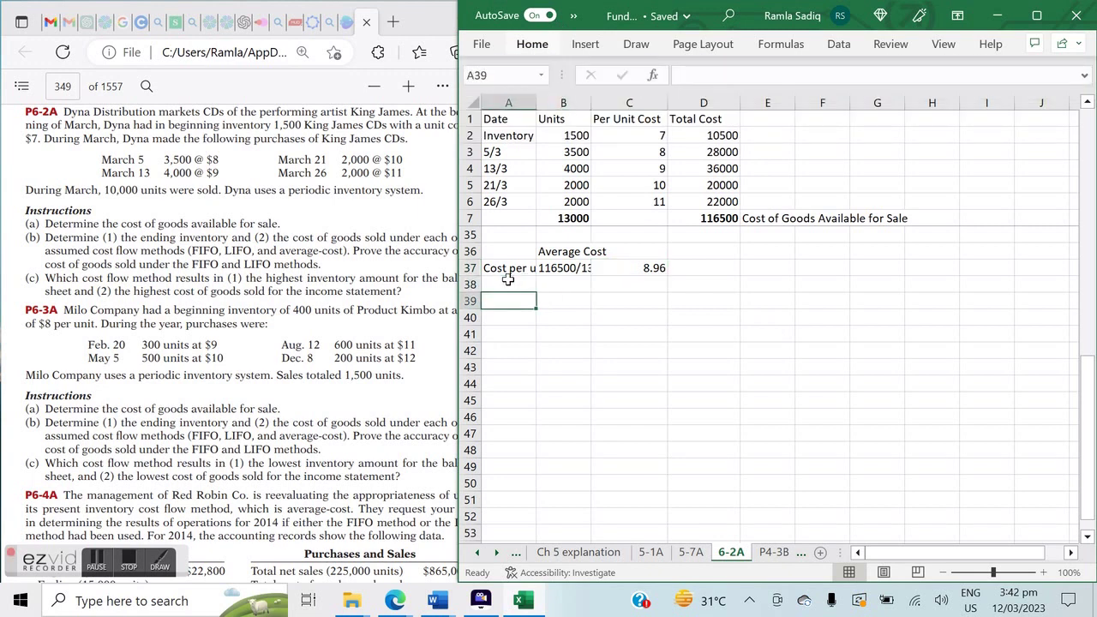
{"action": "type", "text": "Endi"}
{"action": "key", "text": "BackSpace"}
{"action": "key", "text": "BackSpace"}
{"action": "key", "text": "BackSpace"}
{"action": "key", "text": "BackSpace"}
{"action": "type", "text": "Cost of Goods sold"}
{"action": "key", "text": "Return"}
Enter the label "Ending Inventory" in A40, correcting its spelling
{"action": "type", "text": "Ending Invetory"}
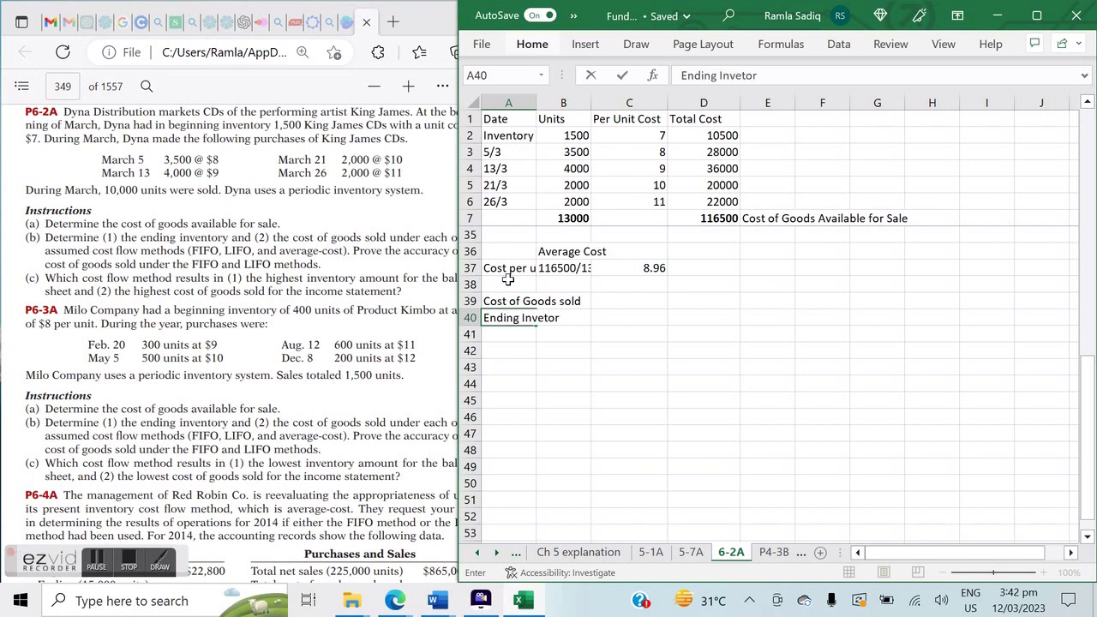
{"action": "key", "text": "Tab"}
{"action": "key", "text": "Left"}
{"action": "left_click", "coordinate": [740, 76]}
{"action": "type", "text": "n"}
{"action": "key", "text": "Return"}
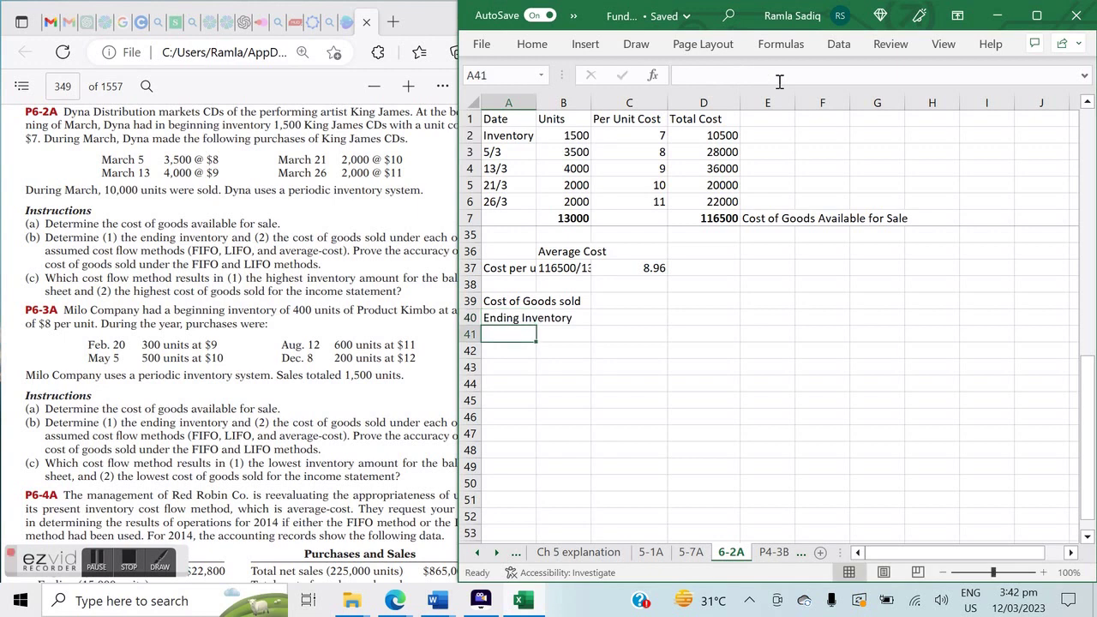
Calculate the average-cost cost of goods sold in C39 with =10000*C37
{"action": "key", "text": "Up"}
{"action": "key", "text": "Right"}
{"action": "key", "text": "Up"}
{"action": "key", "text": "Right"}
{"action": "type", "text": "10000"}
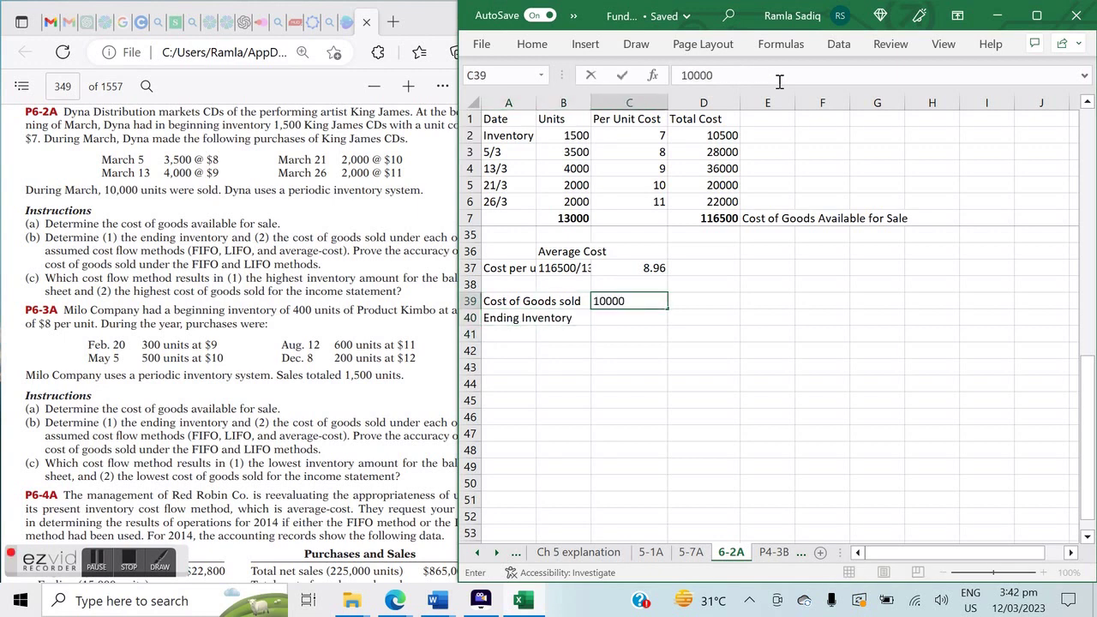
{"action": "key", "text": "Tab"}
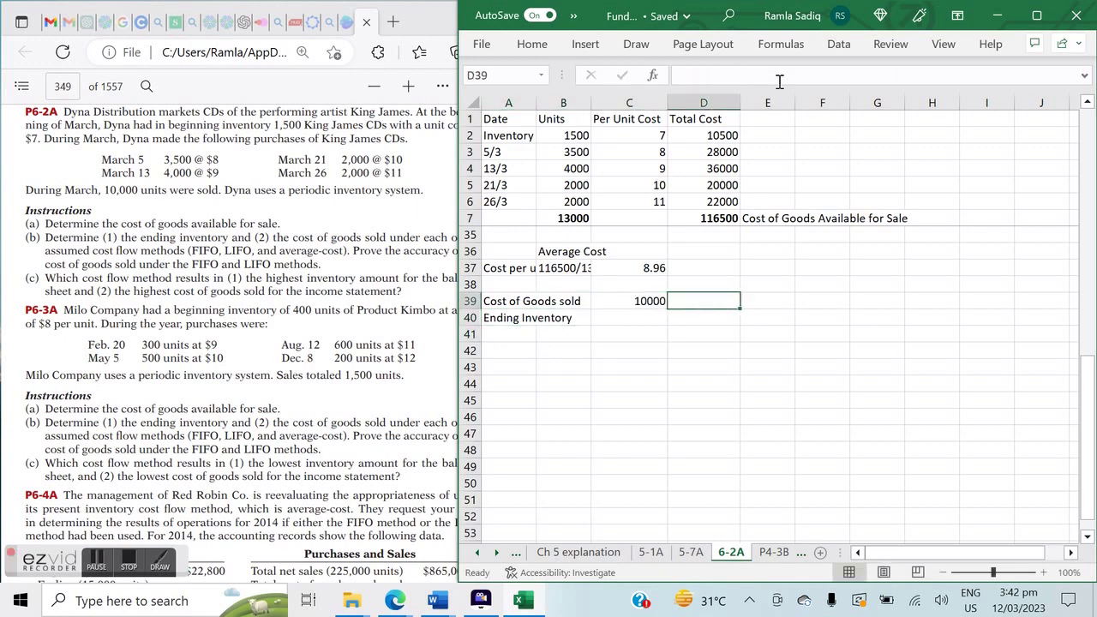
{"action": "key", "text": "Left"}
{"action": "left_click", "coordinate": [680, 75]}
{"action": "type", "text": "="}
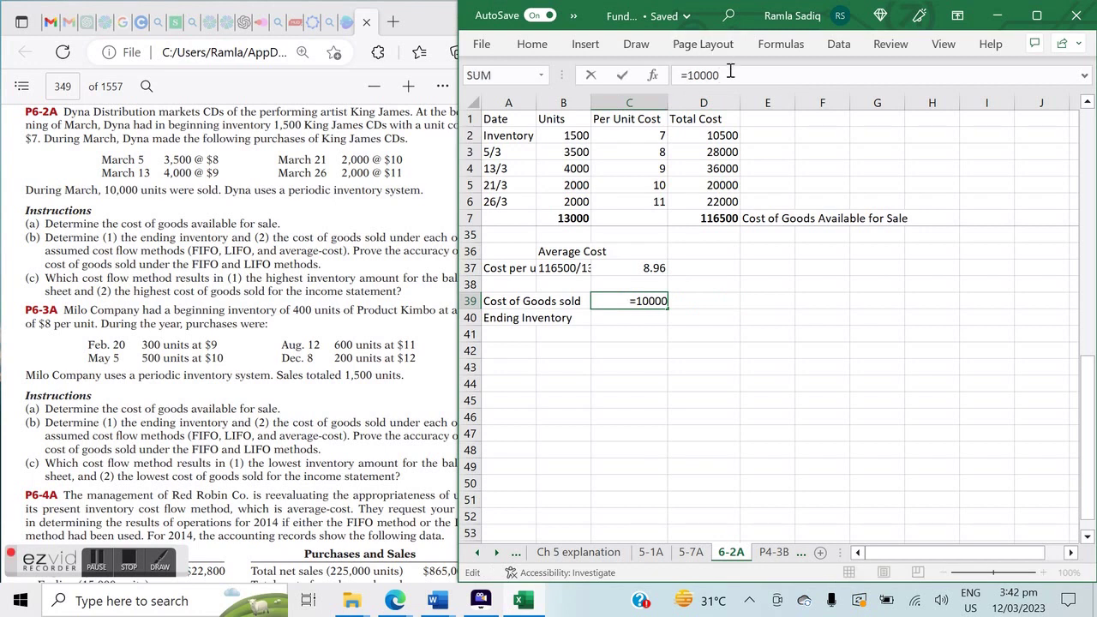
{"action": "type", "text": "*"}
{"action": "left_click", "coordinate": [633, 269]}
{"action": "key", "text": "Return"}
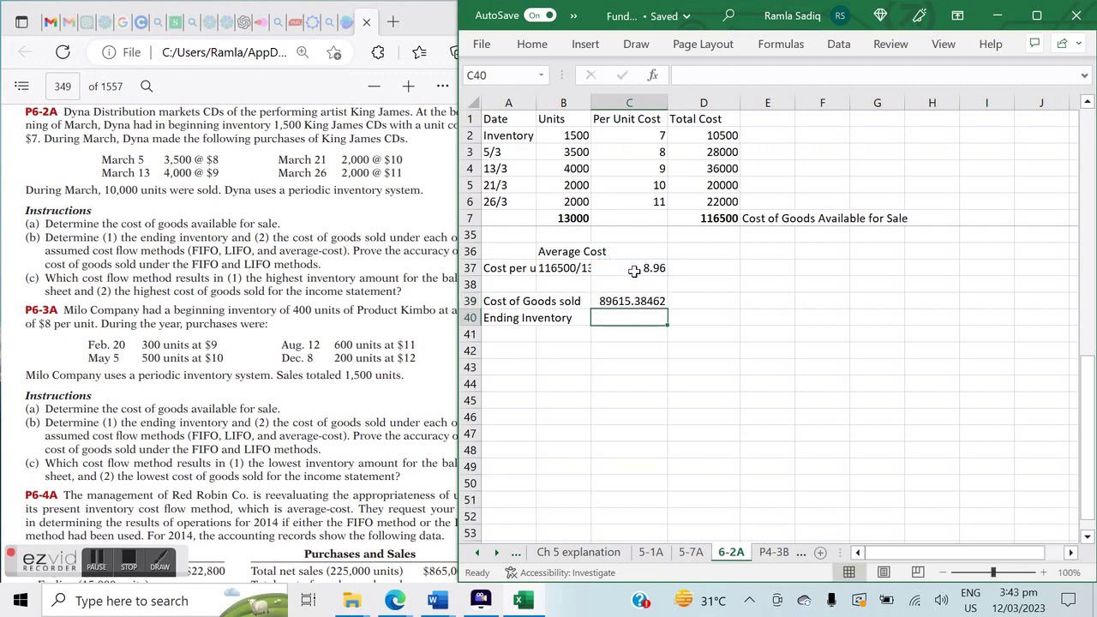
Calculate the average-cost ending inventory in C40 with =3000*C37
{"action": "type", "text": "=3000"}
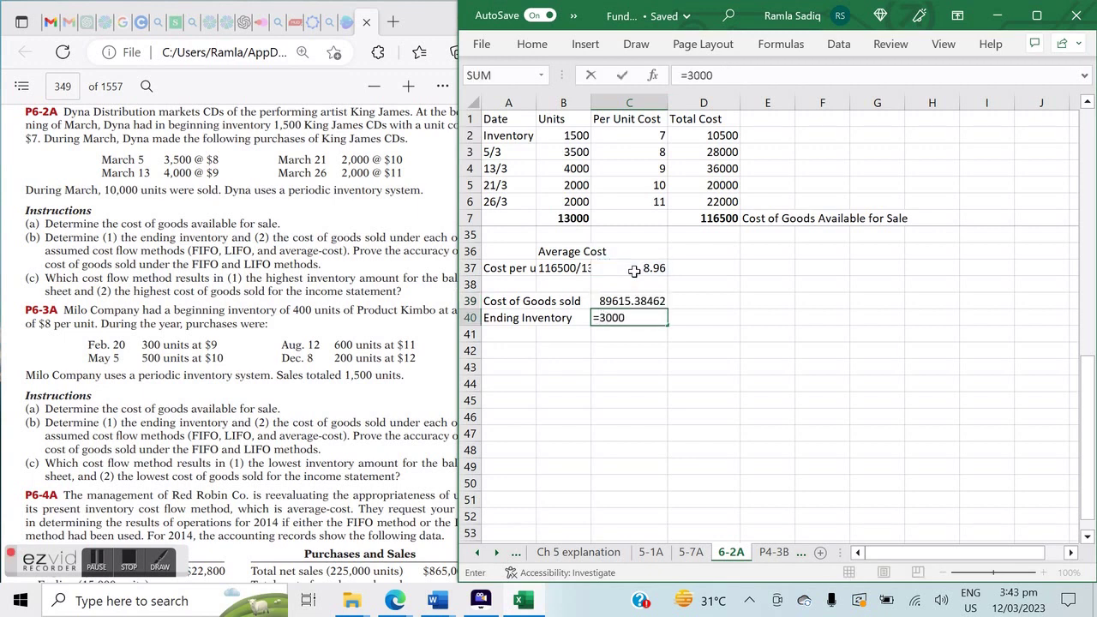
{"action": "type", "text": "*"}
{"action": "left_click", "coordinate": [637, 269]}
{"action": "key", "text": "Return"}
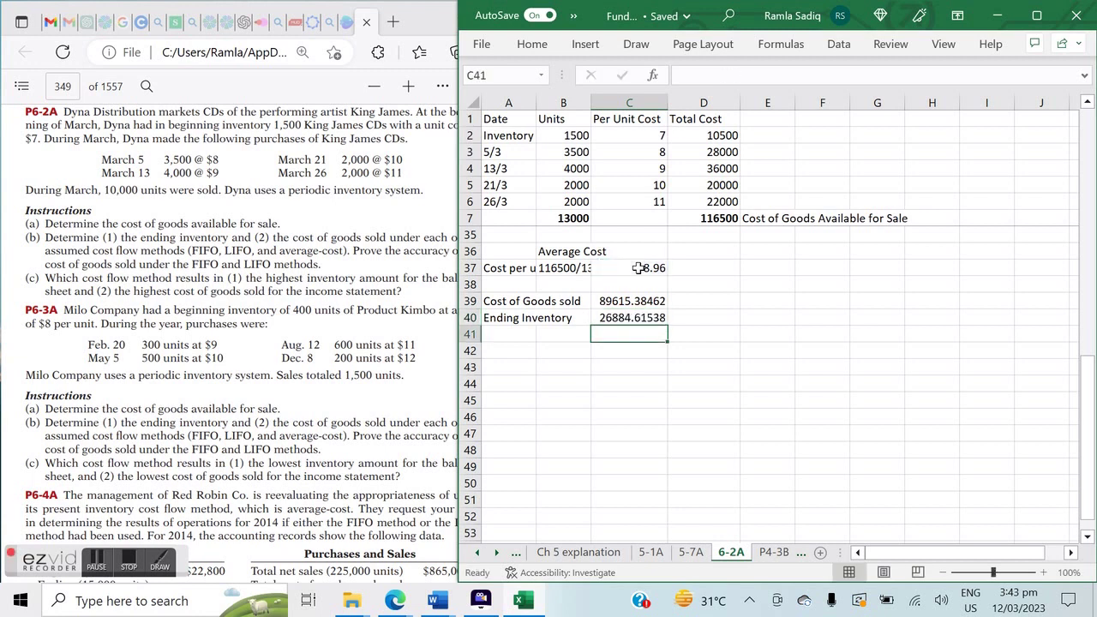
Label A41 "Verify" and add cost of goods sold and ending inventory in C41 with =SUM(C39:C40)
{"action": "key", "text": "Left"}
{"action": "key", "text": "Left"}
{"action": "type", "text": "Verif"}
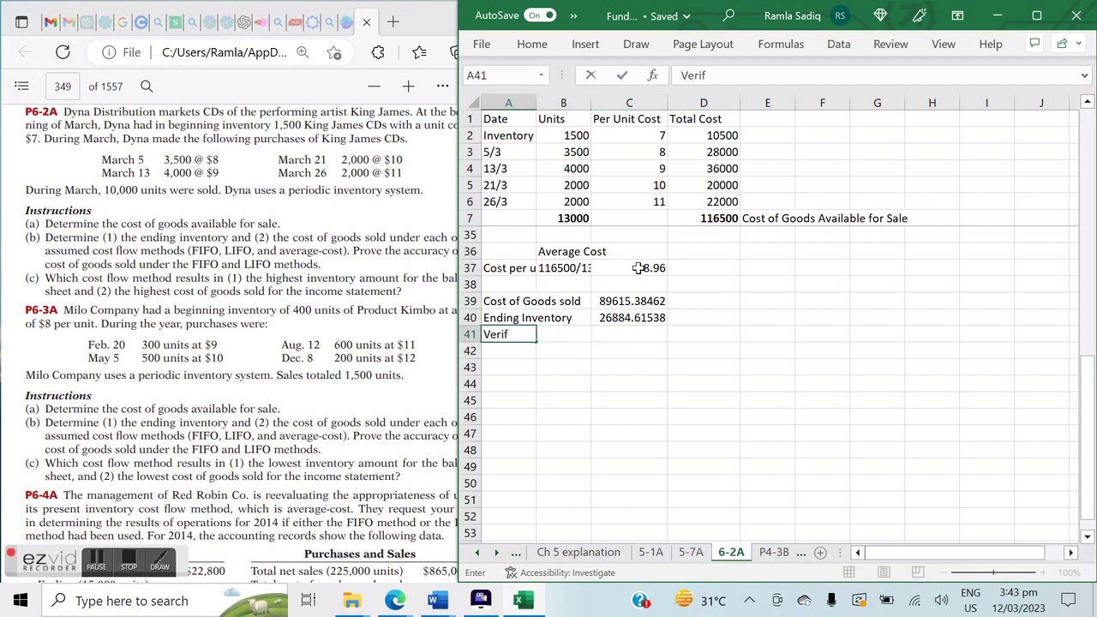
{"action": "key", "text": "Right"}
{"action": "key", "text": "Right"}
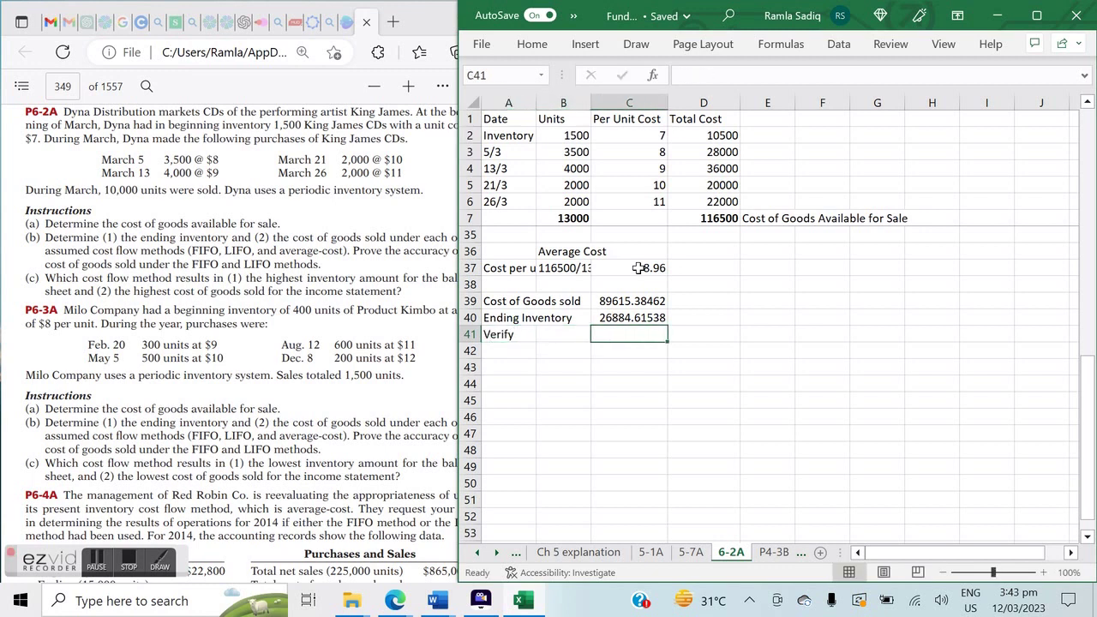
{"action": "type", "text": "=sum"}
{"action": "key", "text": "Tab"}
{"action": "key", "text": "Up"}
{"action": "key", "text": "shift+Up"}
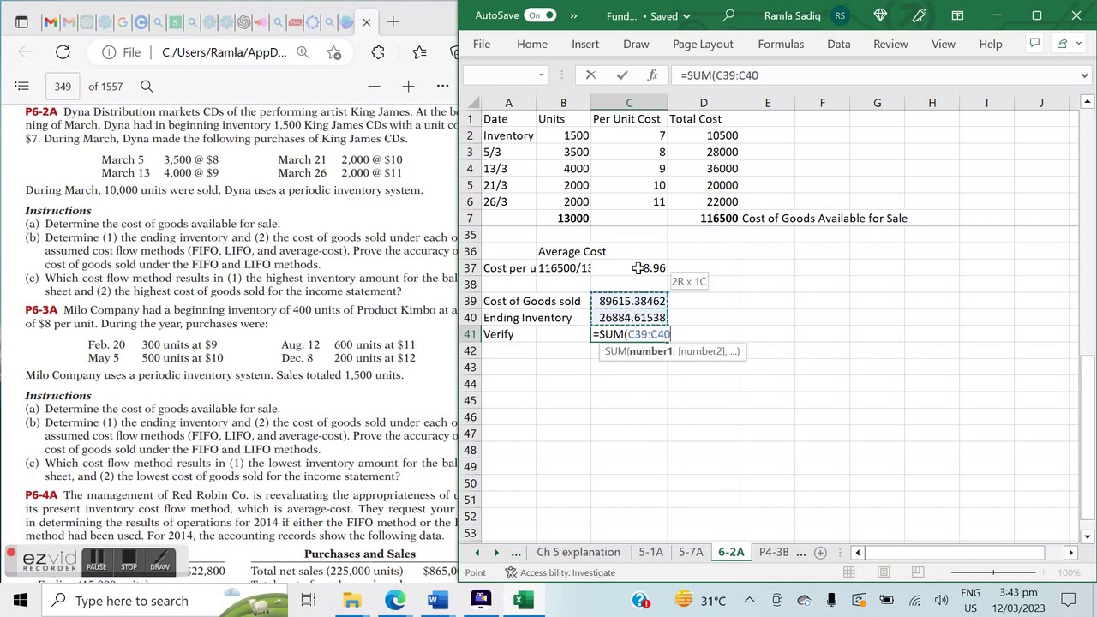
{"action": "key", "text": "Return"}
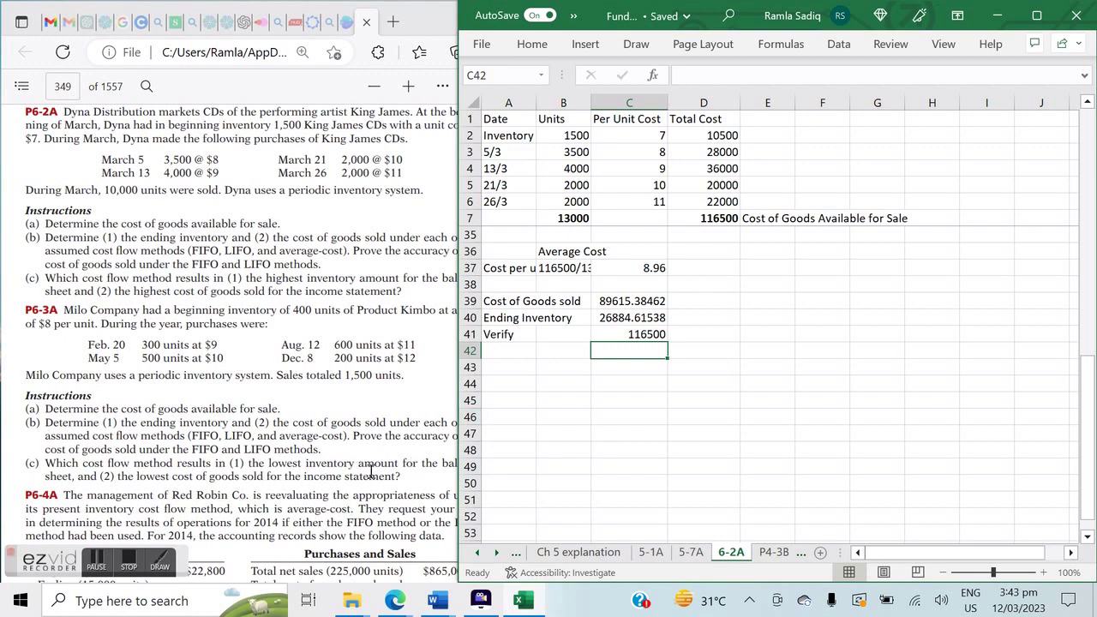
Compare ending inventory and cost of goods sold across the FIFO, LIFO and average cost sections to answer part (c)
{"action": "scroll", "coordinate": [769, 386], "scroll_direction": "up", "scroll_amount": 4}
{"action": "scroll", "coordinate": [770, 386], "scroll_direction": "up", "scroll_amount": 2}
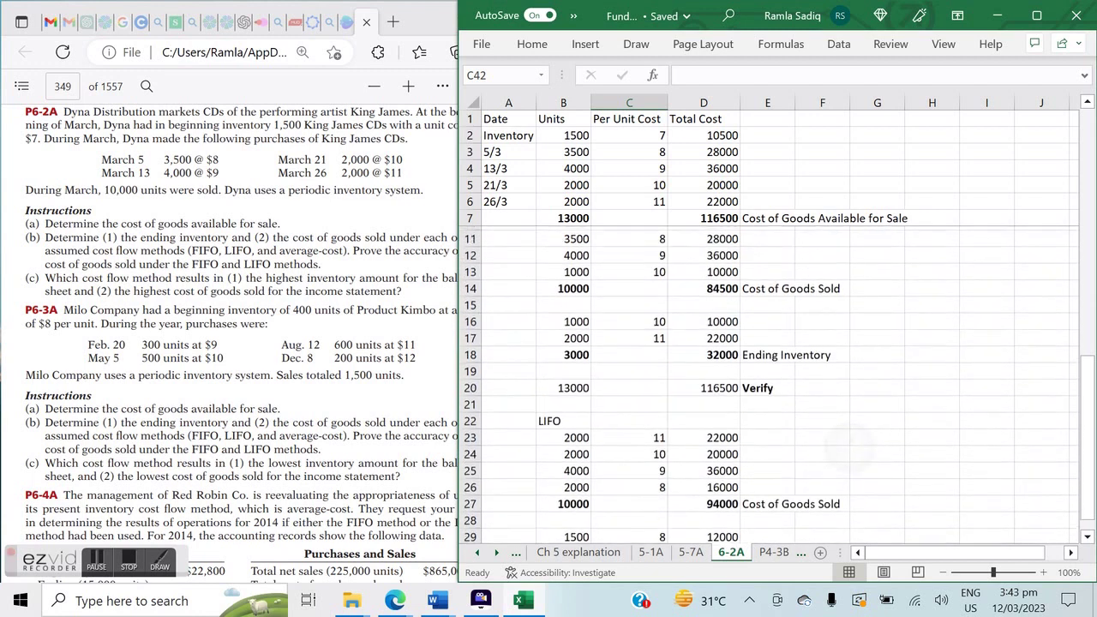
{"action": "scroll", "coordinate": [770, 385], "scroll_direction": "down", "scroll_amount": 1}
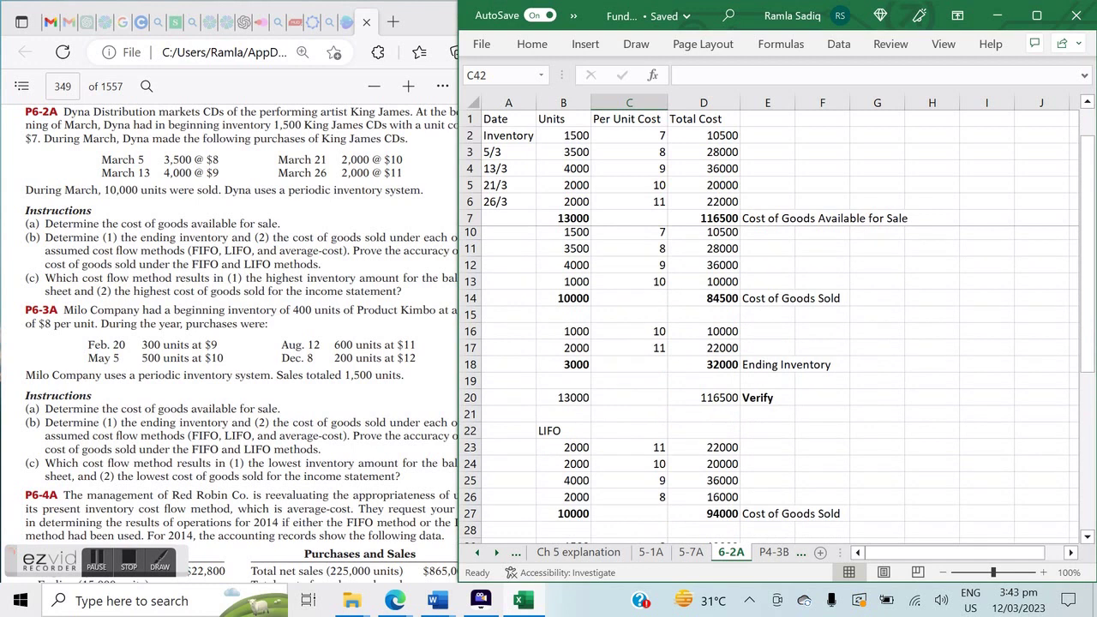
{"action": "scroll", "coordinate": [769, 386], "scroll_direction": "up", "scroll_amount": 3}
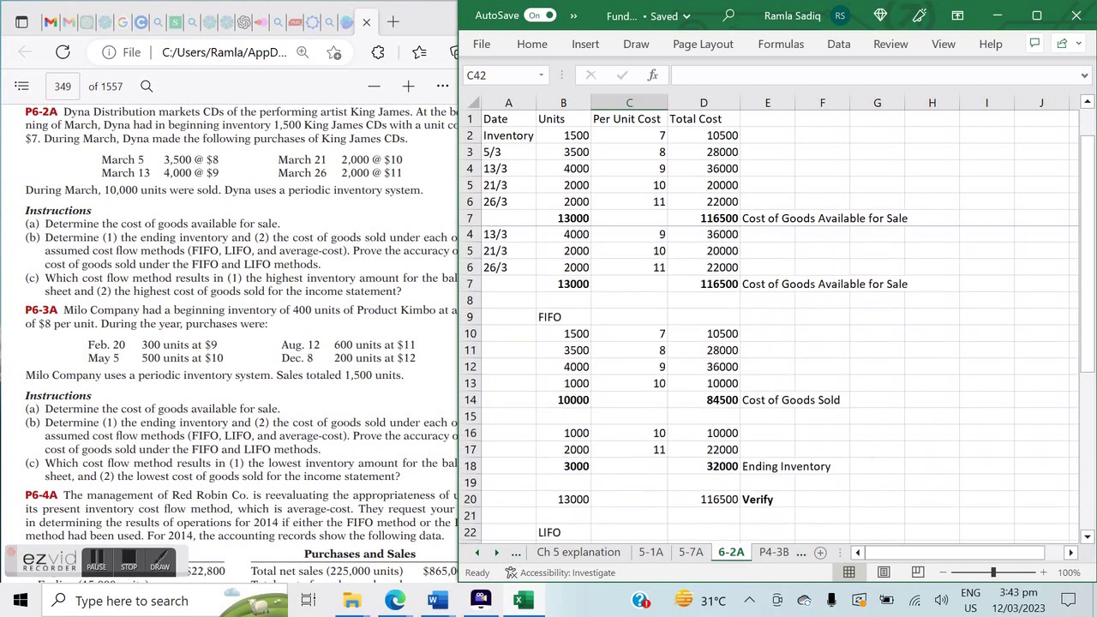
{"action": "scroll", "coordinate": [769, 385], "scroll_direction": "down", "scroll_amount": 3}
{"action": "scroll", "coordinate": [943, 428], "scroll_direction": "up", "scroll_amount": 2}
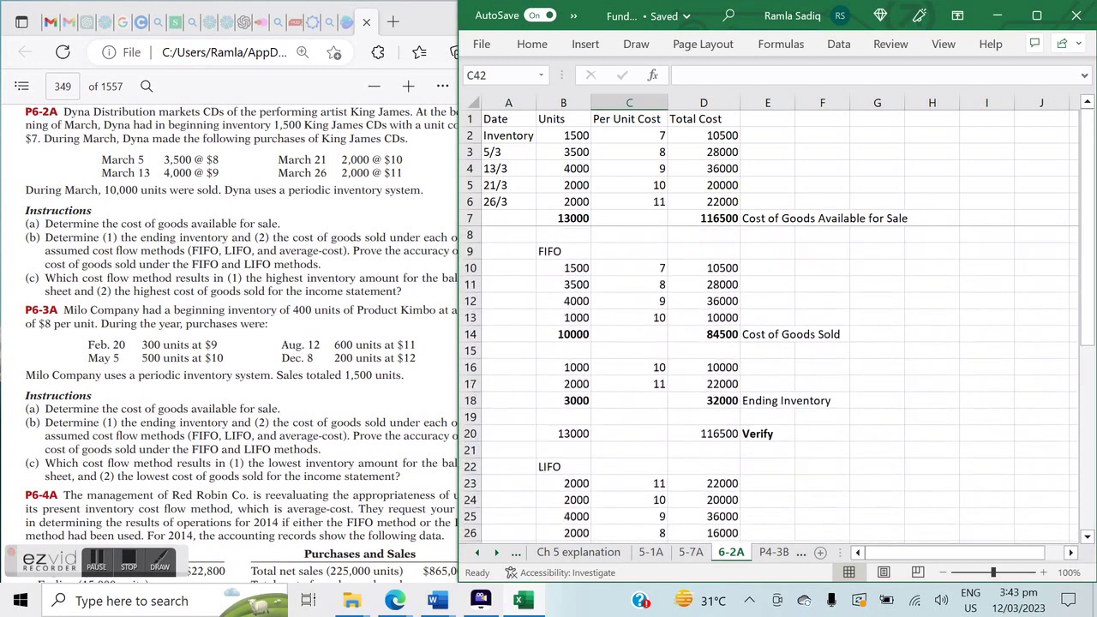
{"action": "scroll", "coordinate": [942, 428], "scroll_direction": "down", "scroll_amount": 2}
{"action": "scroll", "coordinate": [942, 429], "scroll_direction": "down", "scroll_amount": 1}
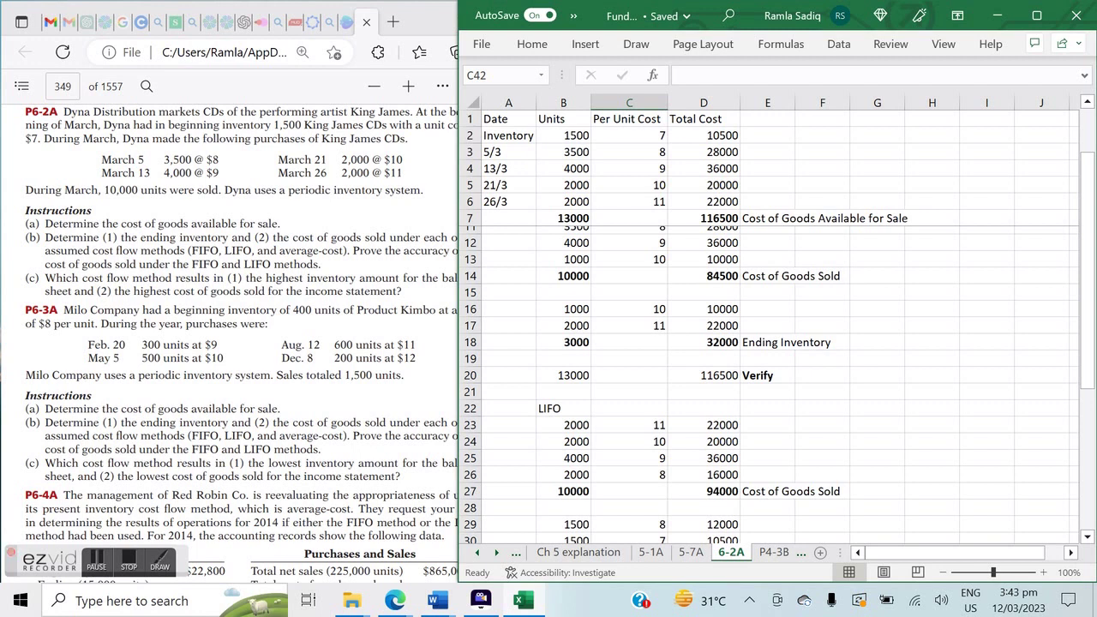
{"action": "scroll", "coordinate": [770, 385], "scroll_direction": "down", "scroll_amount": 2}
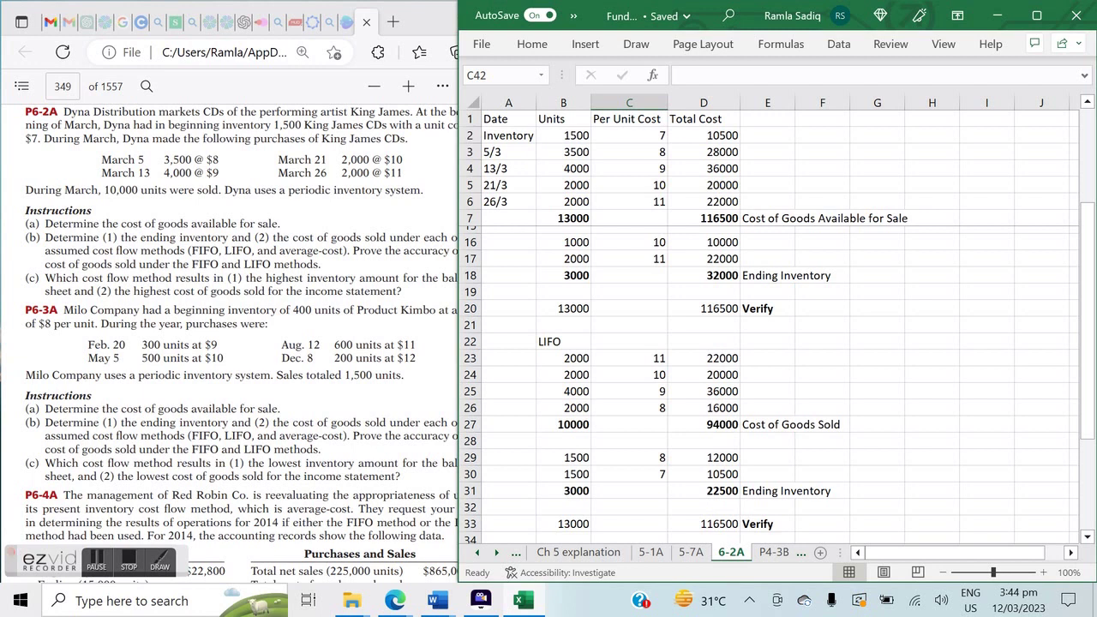
{"action": "scroll", "coordinate": [769, 386], "scroll_direction": "down", "scroll_amount": 7}
{"action": "scroll", "coordinate": [768, 385], "scroll_direction": "up", "scroll_amount": 4}
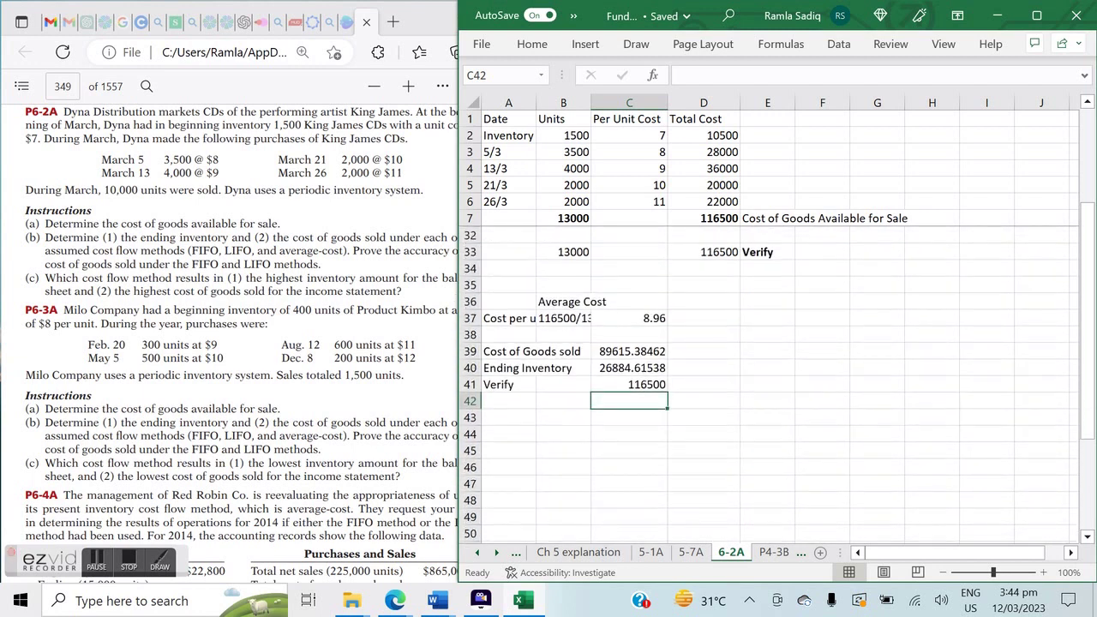